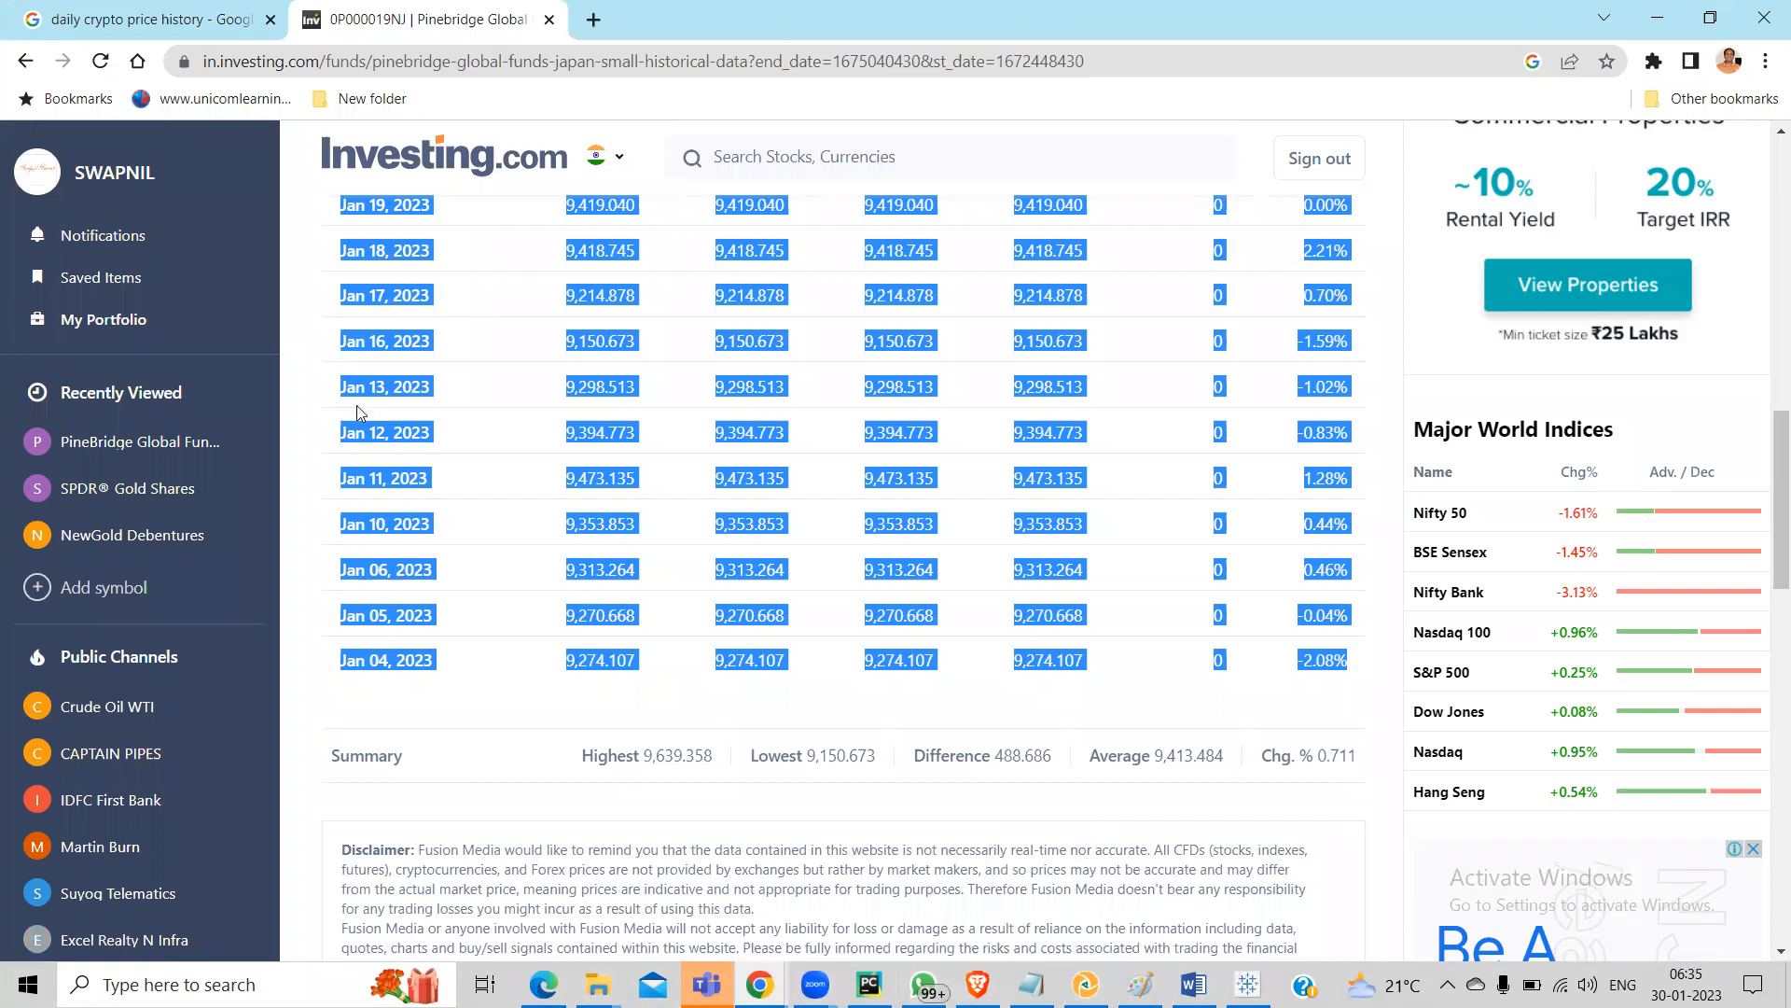
Switch to Tableau Public and connect a new data source to the 2023 Jan FinancialAssets Excel workbook in the dataset folder's FinancialAnalytics subfolder
{"action": "key", "text": "alt+Tab"}
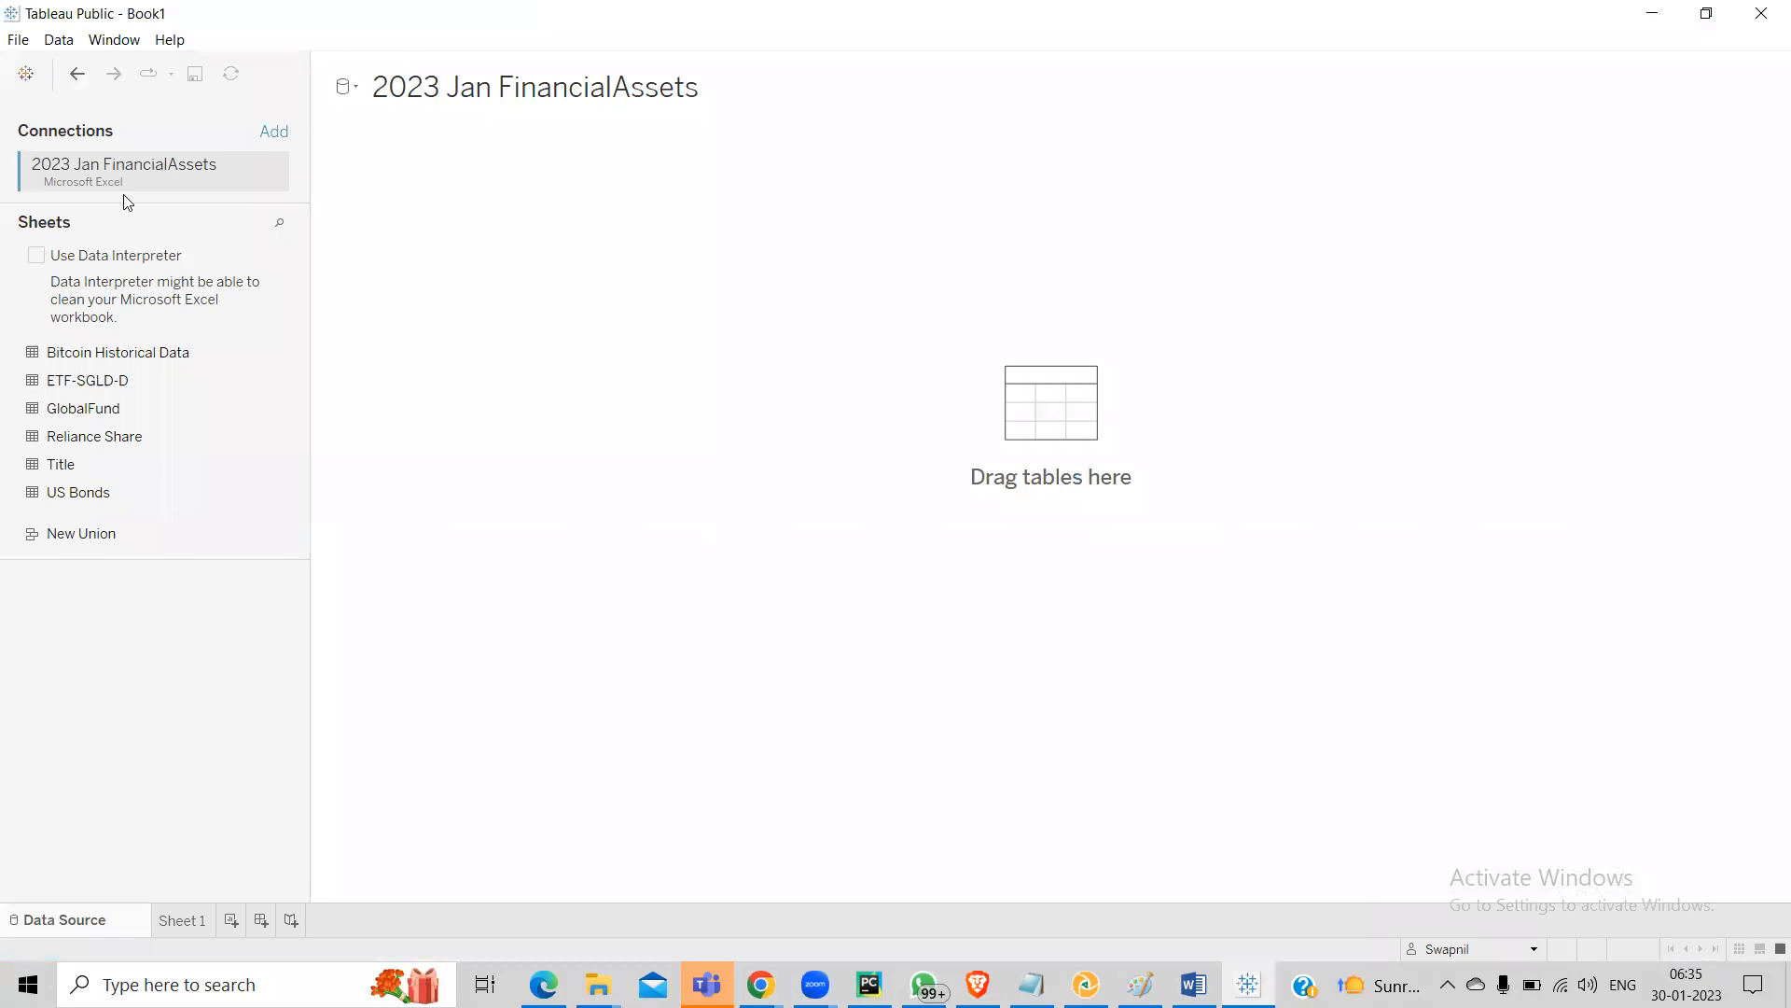
{"action": "left_click", "coordinate": [18, 39]}
{"action": "mouse_move", "coordinate": [58, 40]}
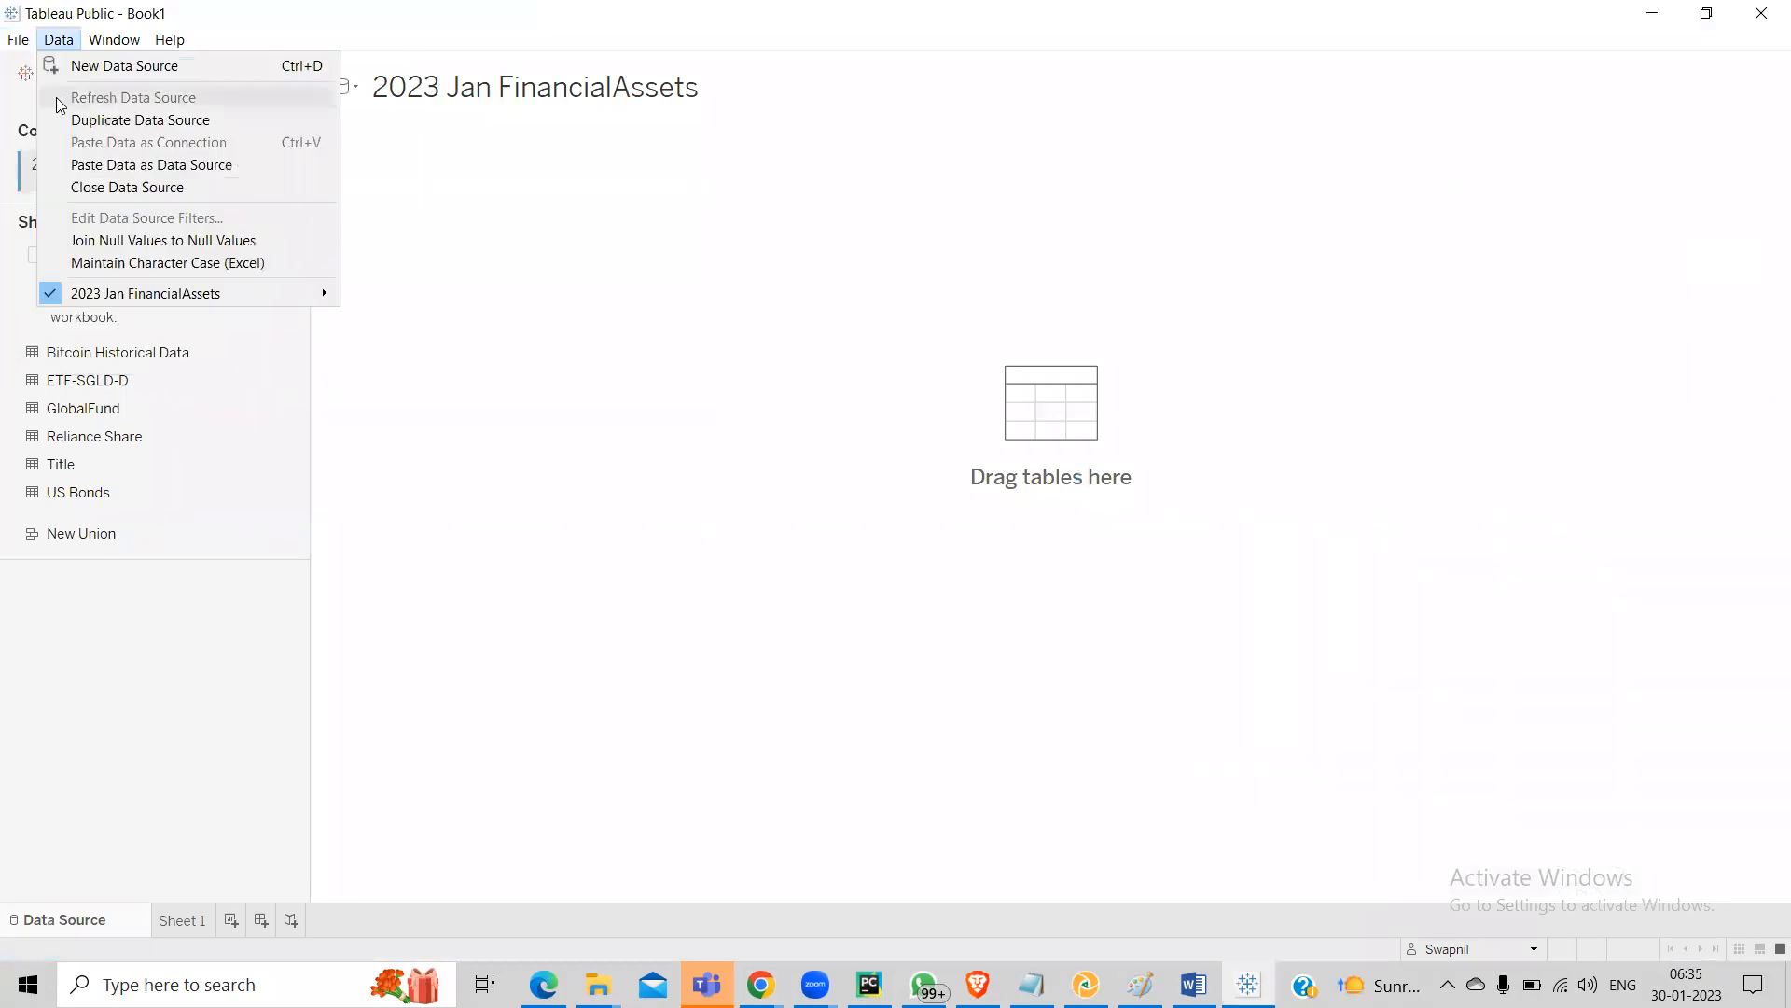
{"action": "left_click", "coordinate": [54, 87]}
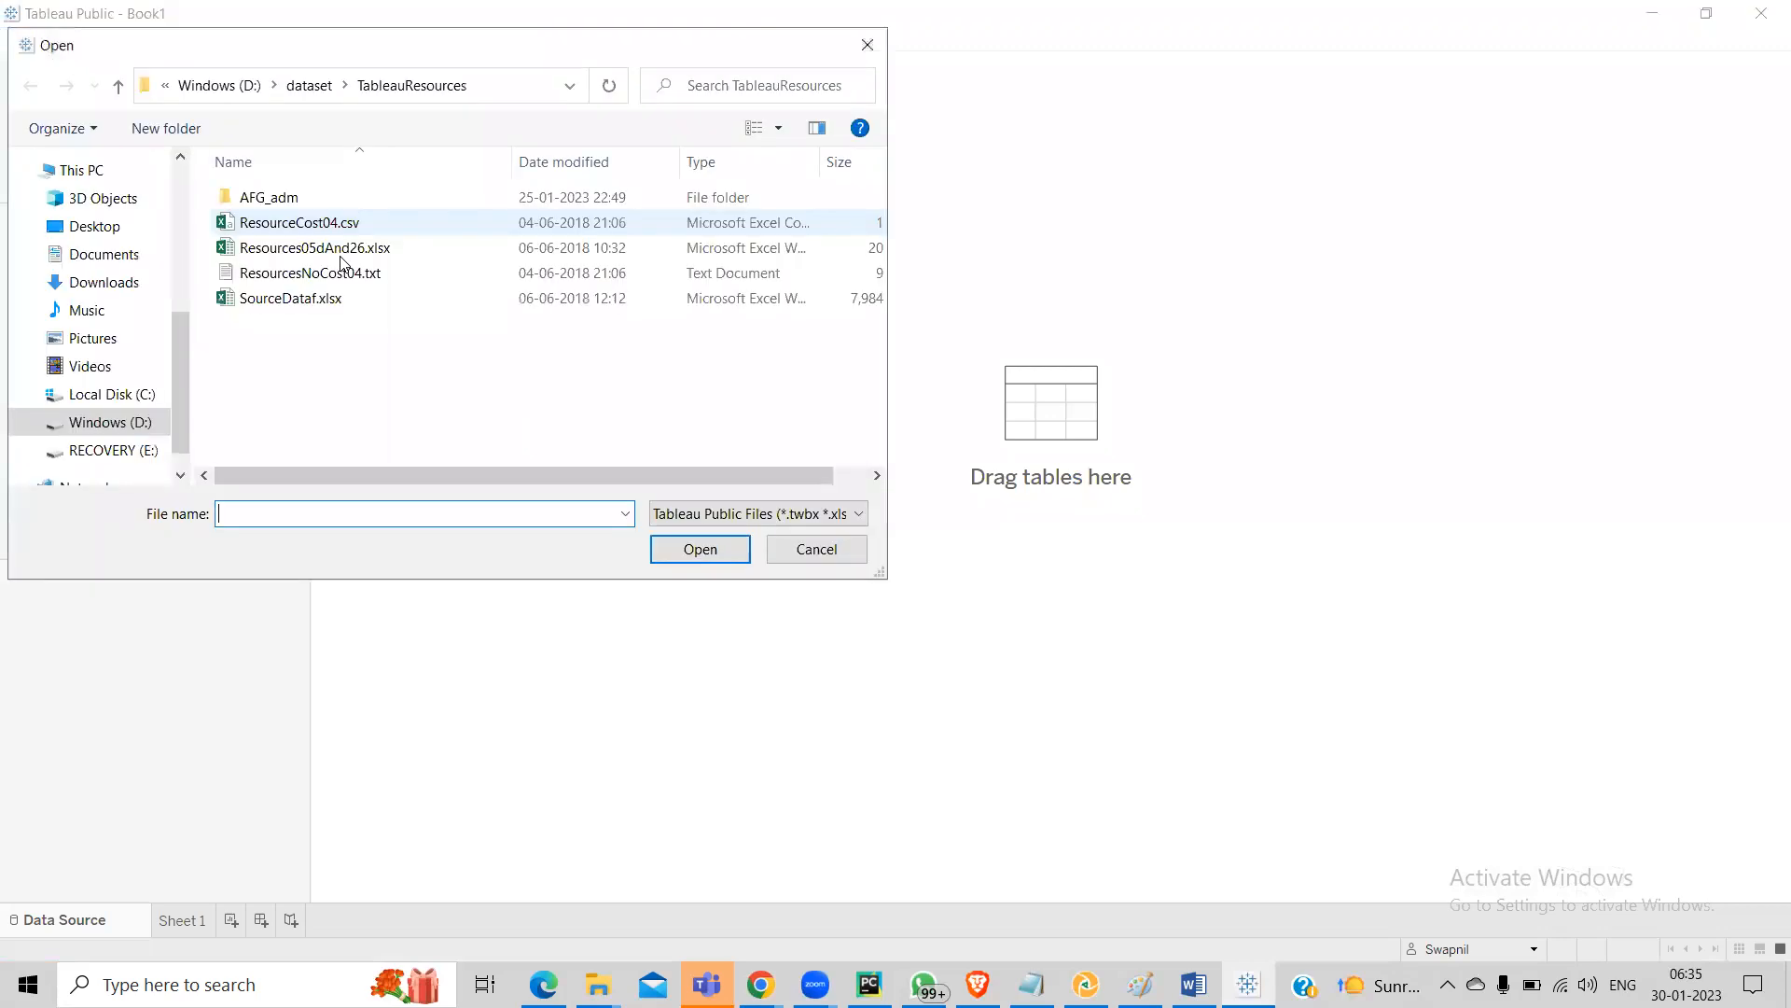
{"action": "left_click", "coordinate": [308, 86]}
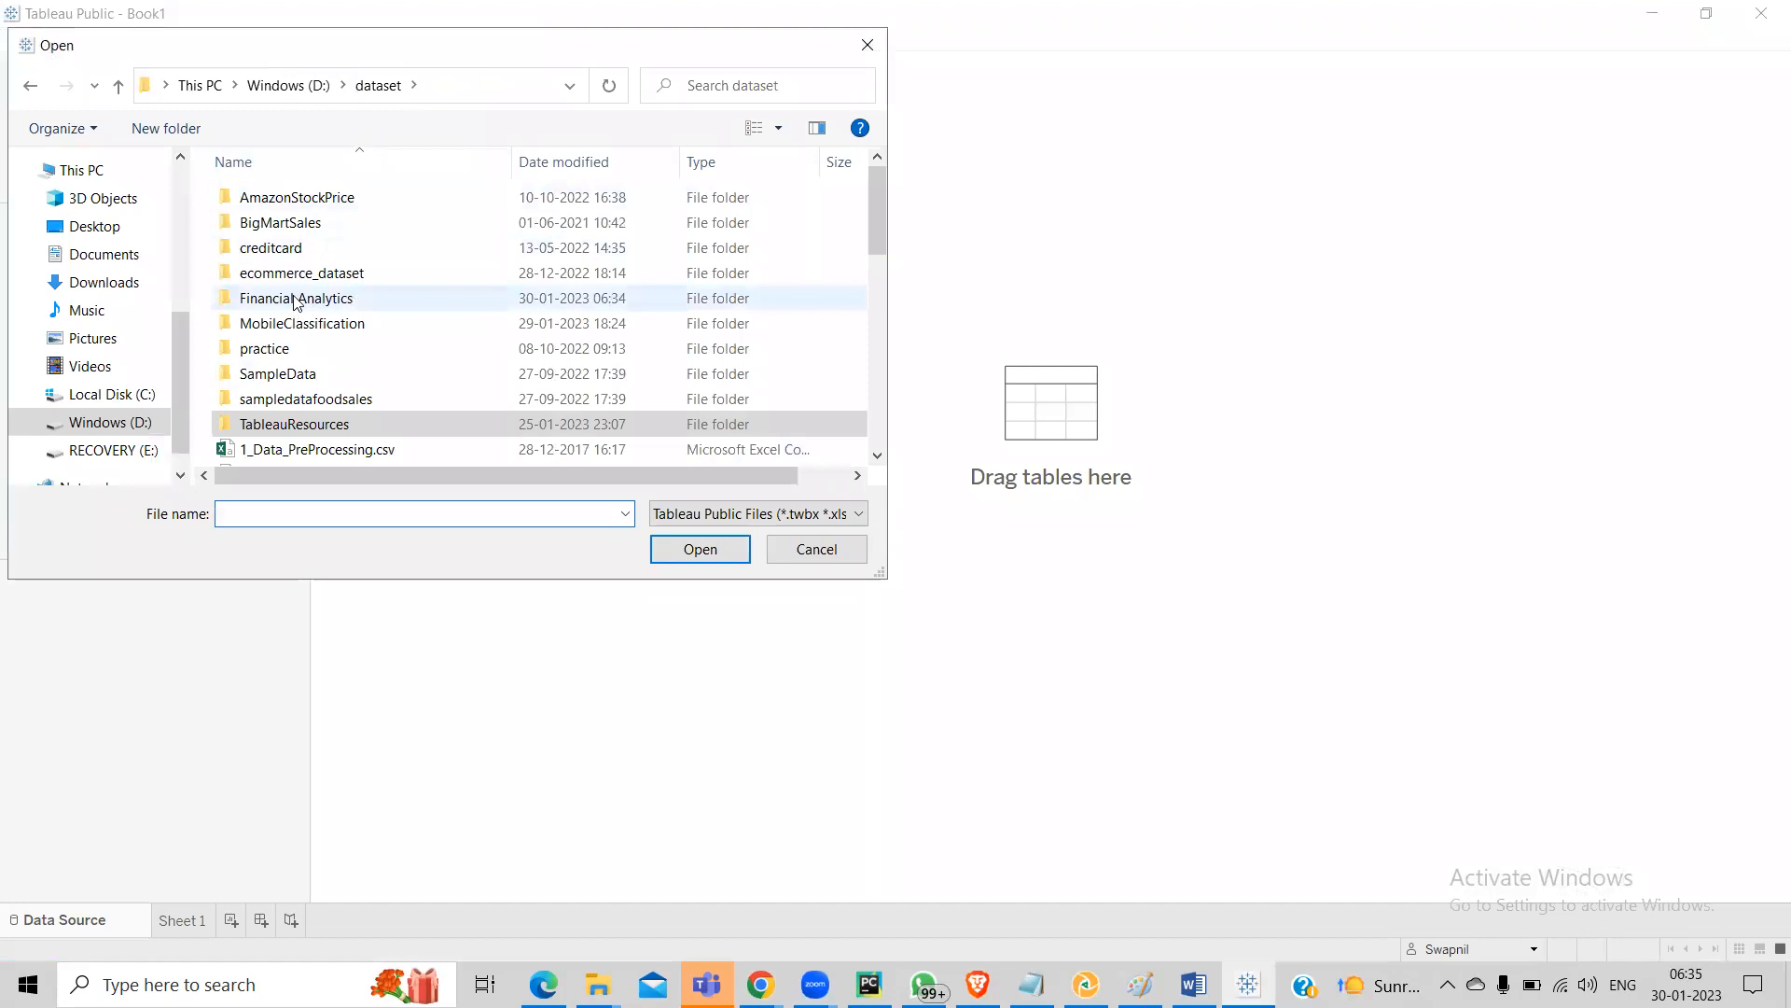
{"action": "double_click", "coordinate": [295, 300]}
{"action": "double_click", "coordinate": [304, 198]}
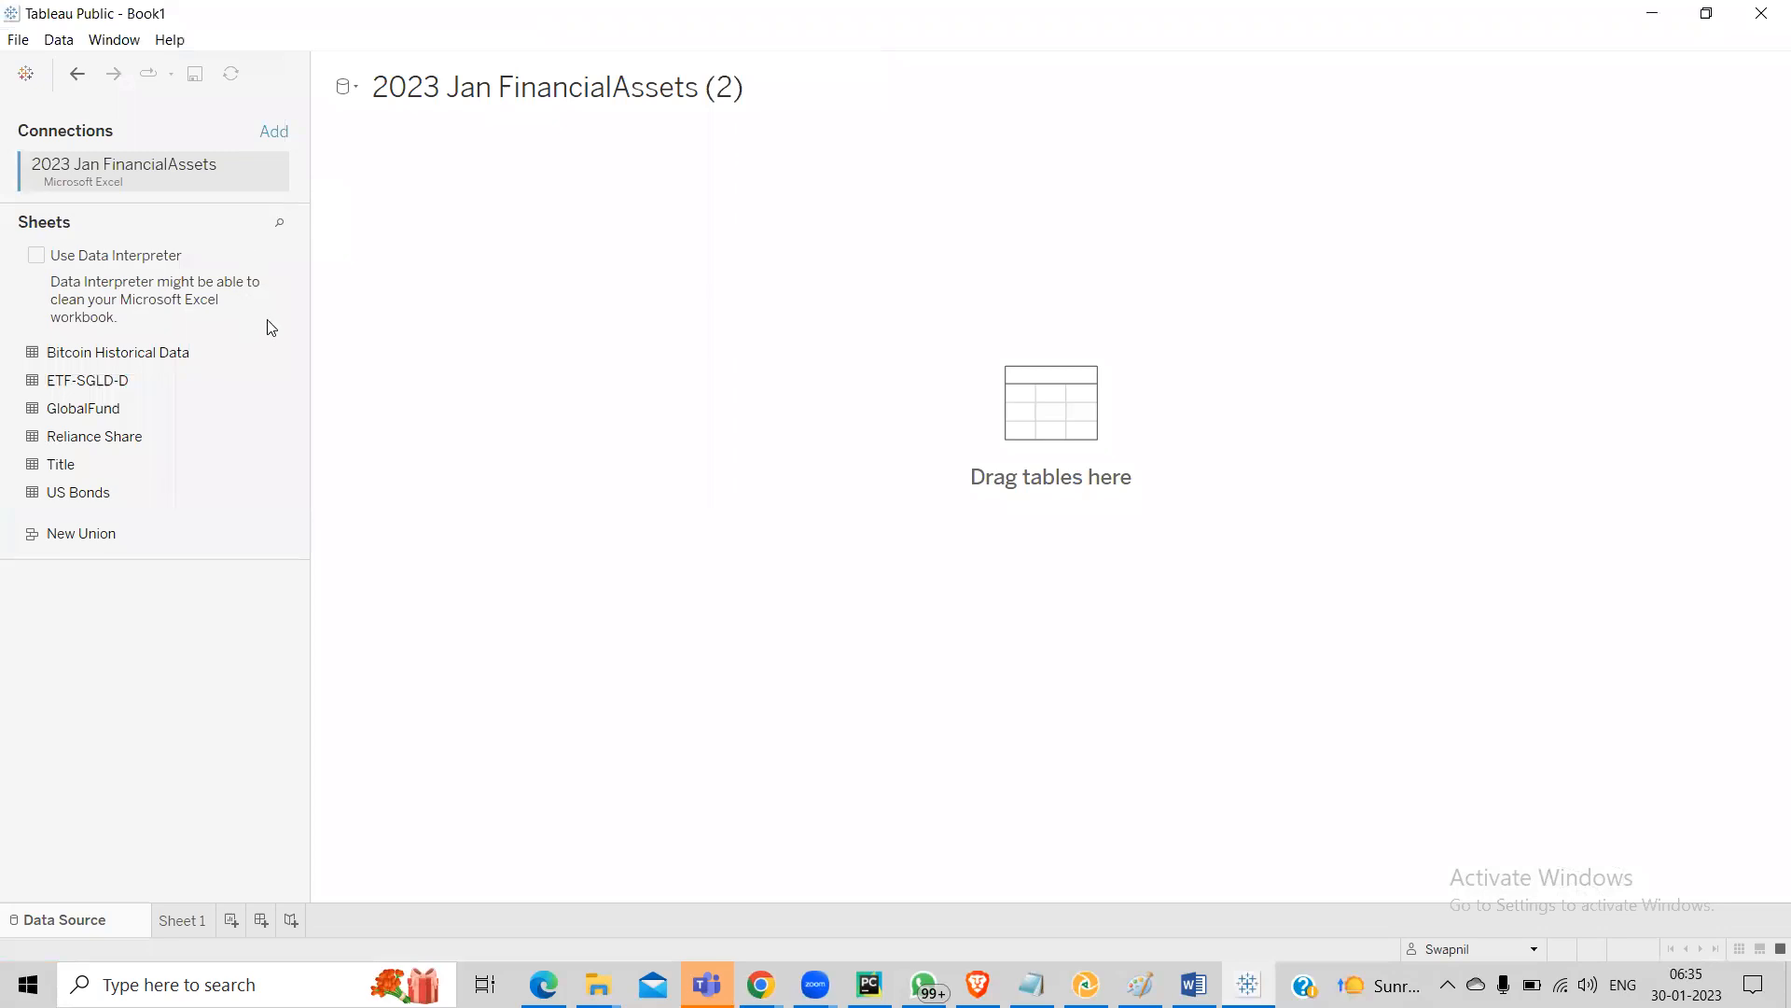
View the data of the Title sheet and close the preview
{"action": "left_click", "coordinate": [119, 358]}
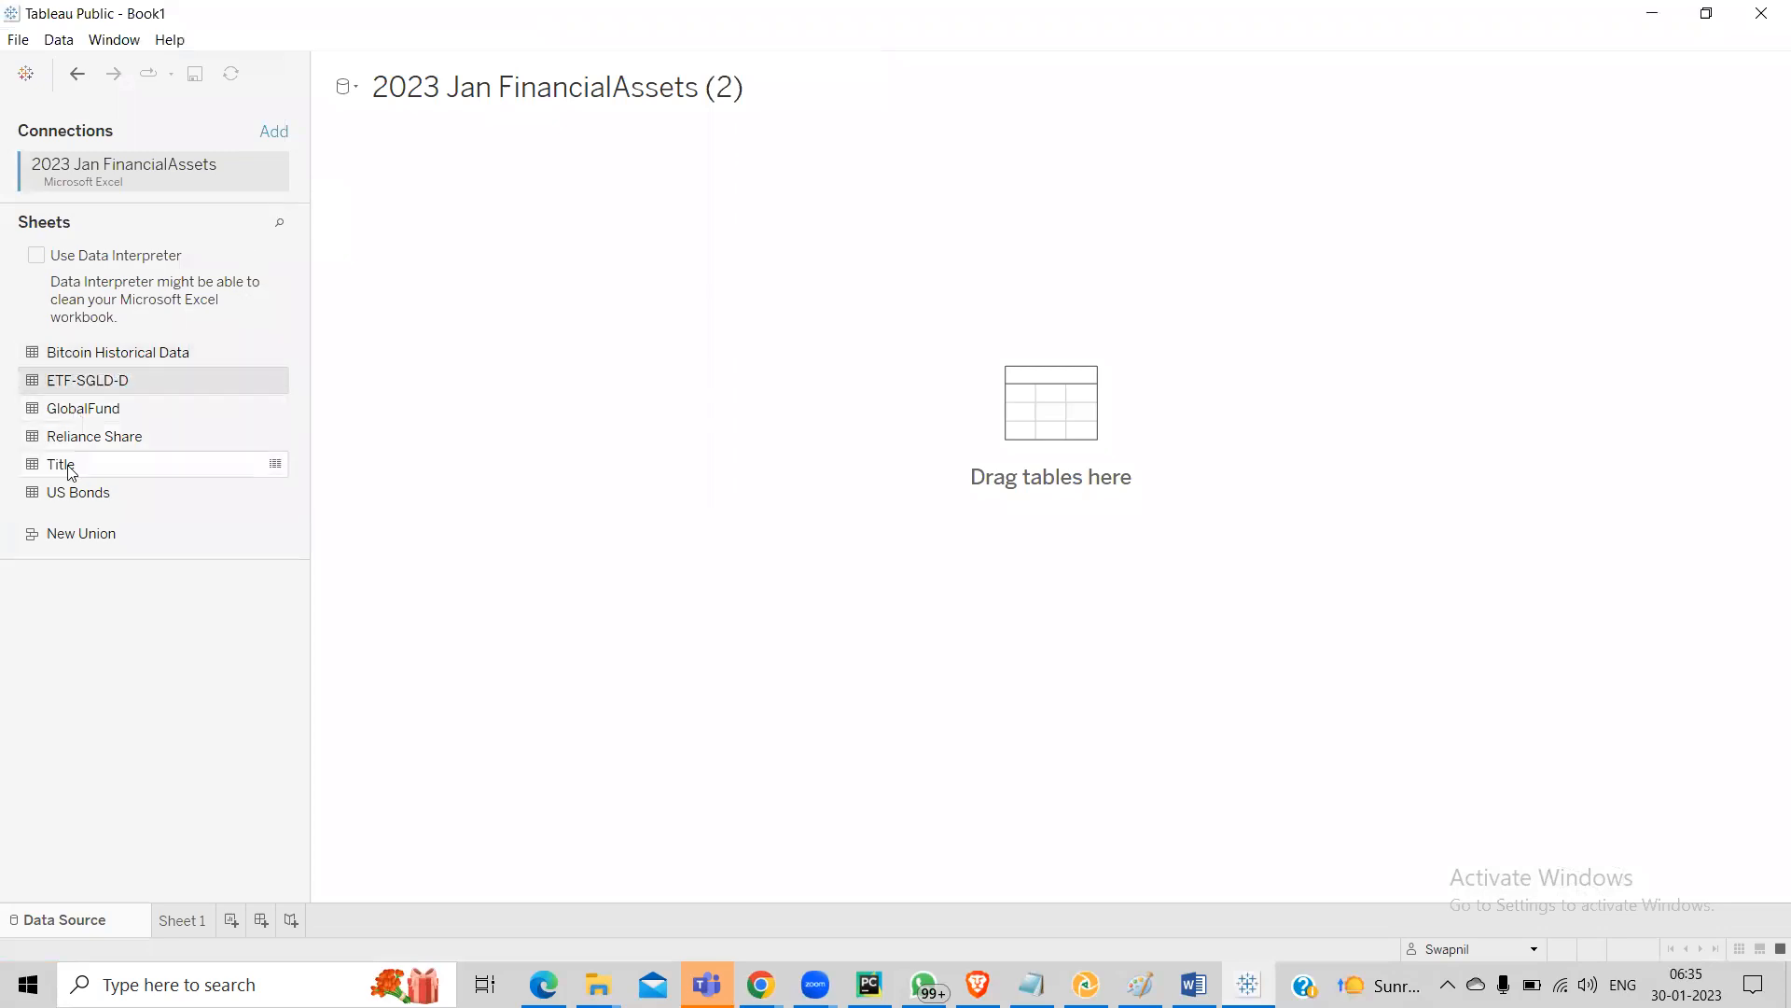
{"action": "left_click", "coordinate": [154, 469]}
{"action": "left_click", "coordinate": [276, 465]}
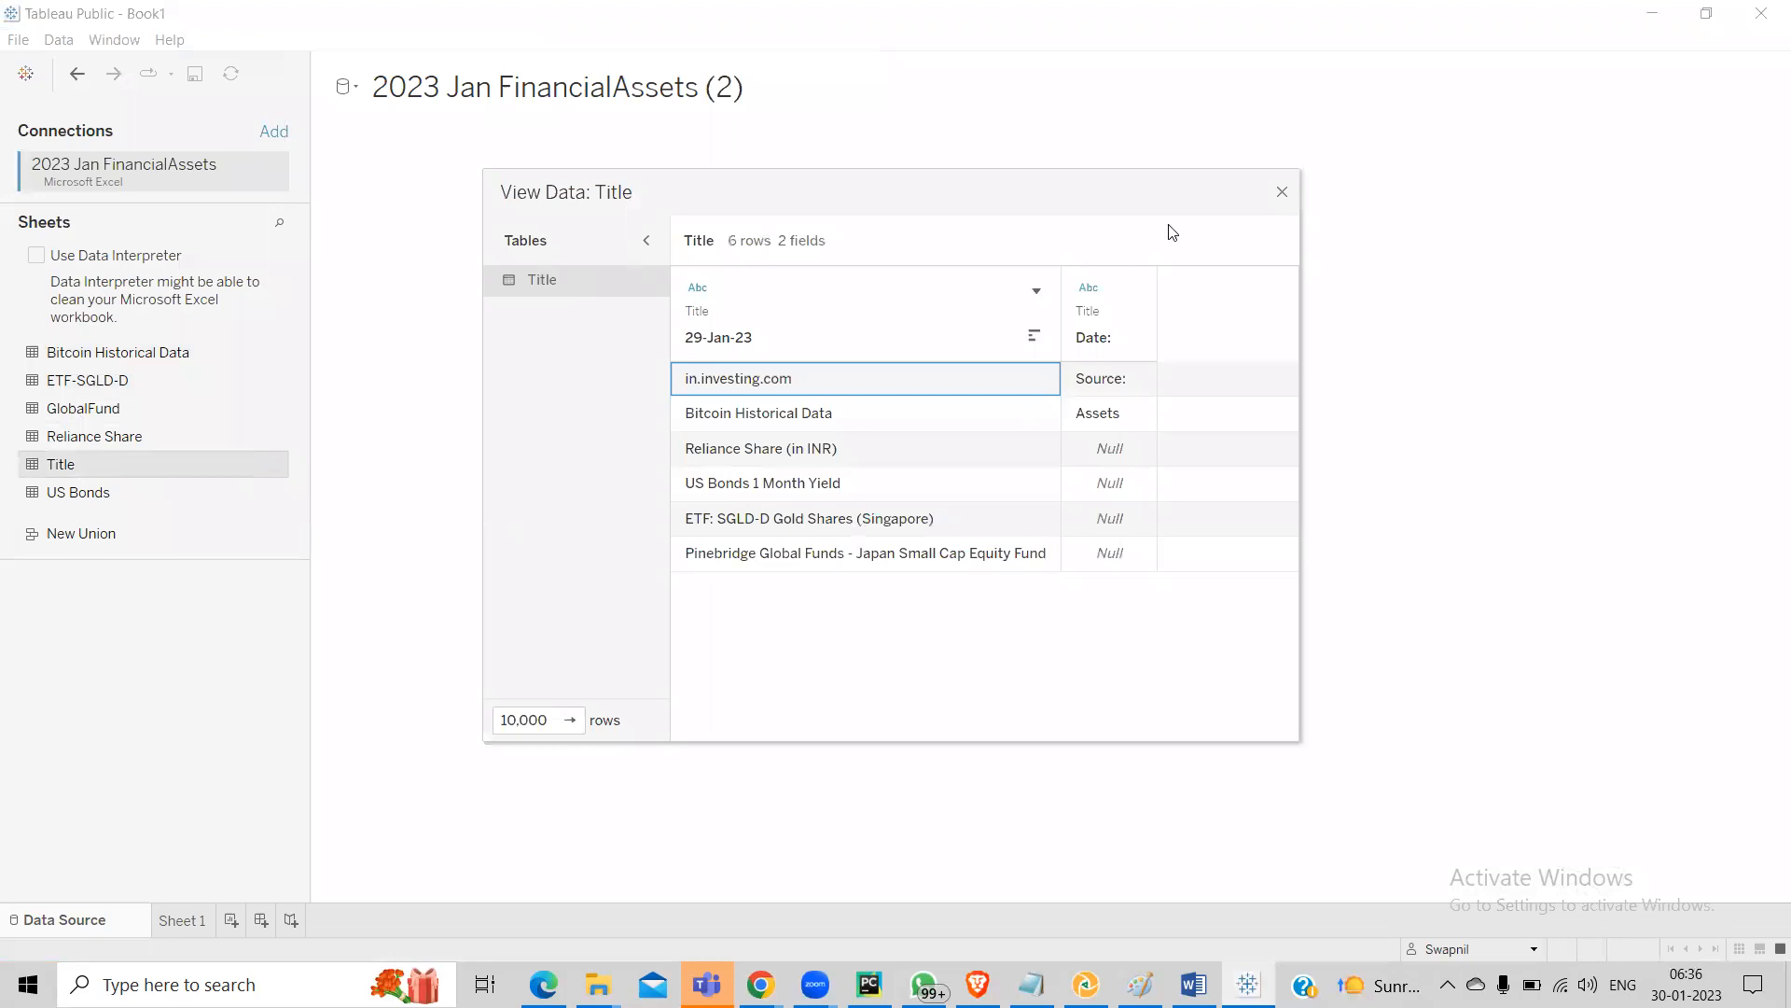
{"action": "left_click", "coordinate": [1282, 192]}
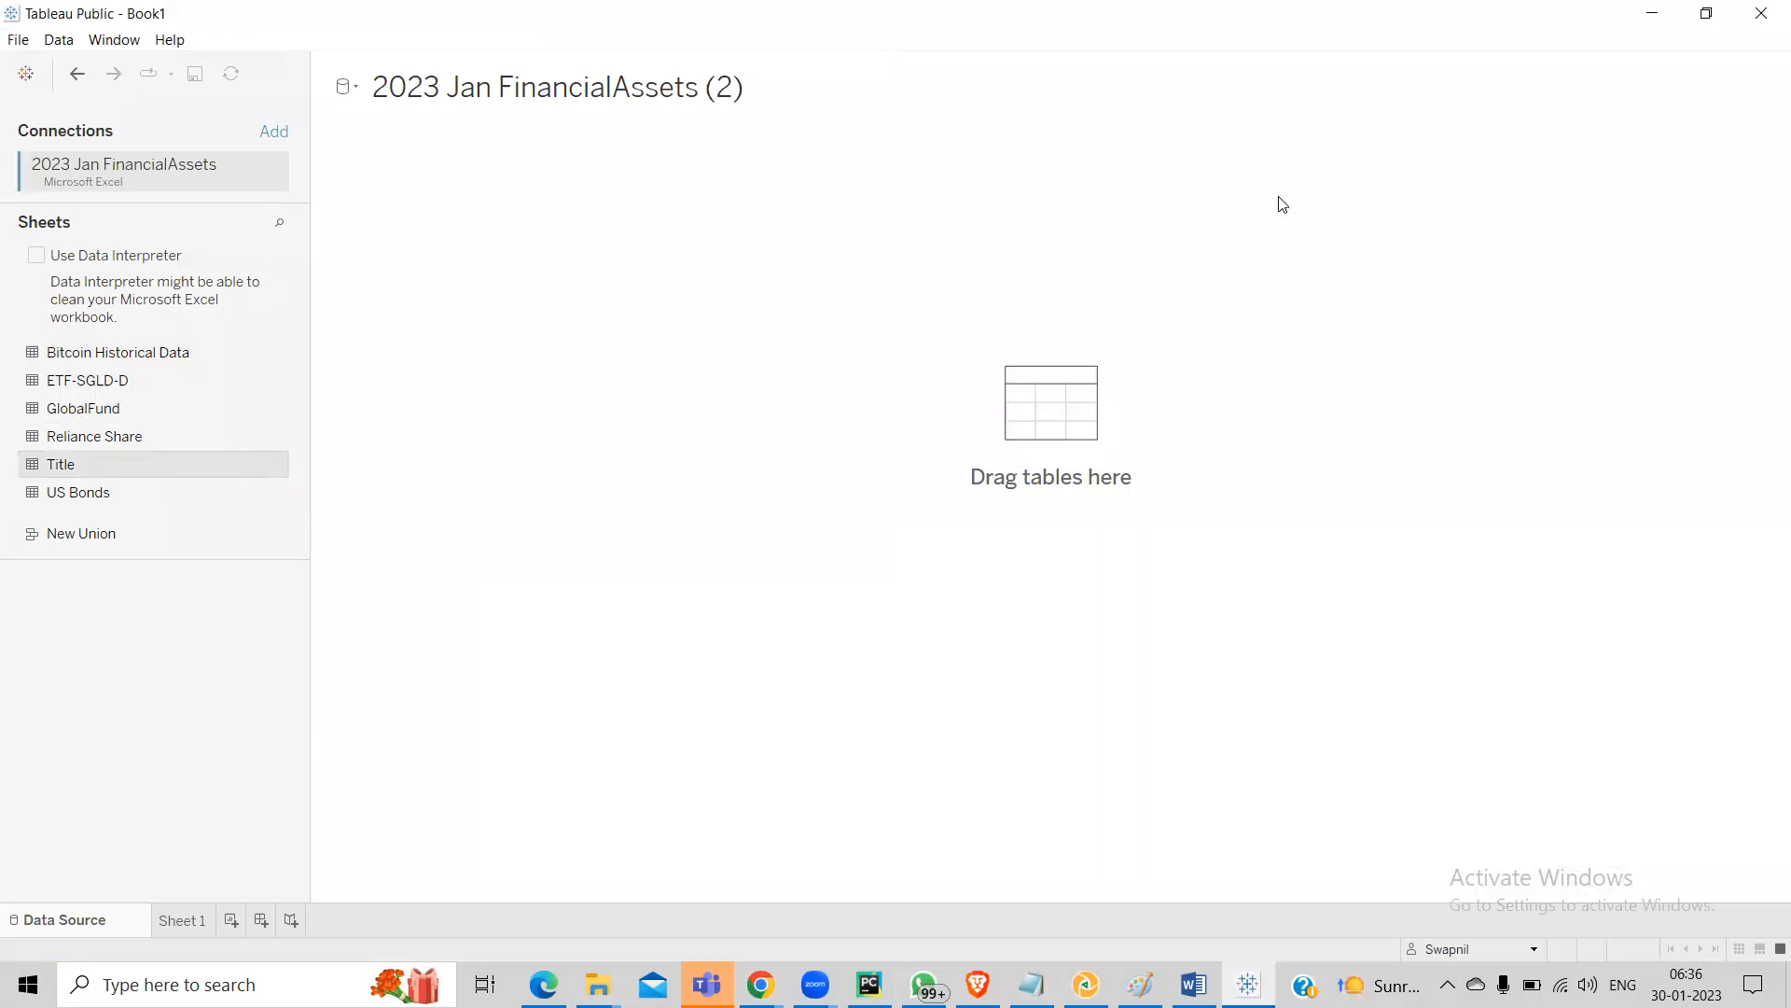
Add the Bitcoin Historical Data sheet to the data source canvas and look through its rows
{"action": "left_click", "coordinate": [71, 355]}
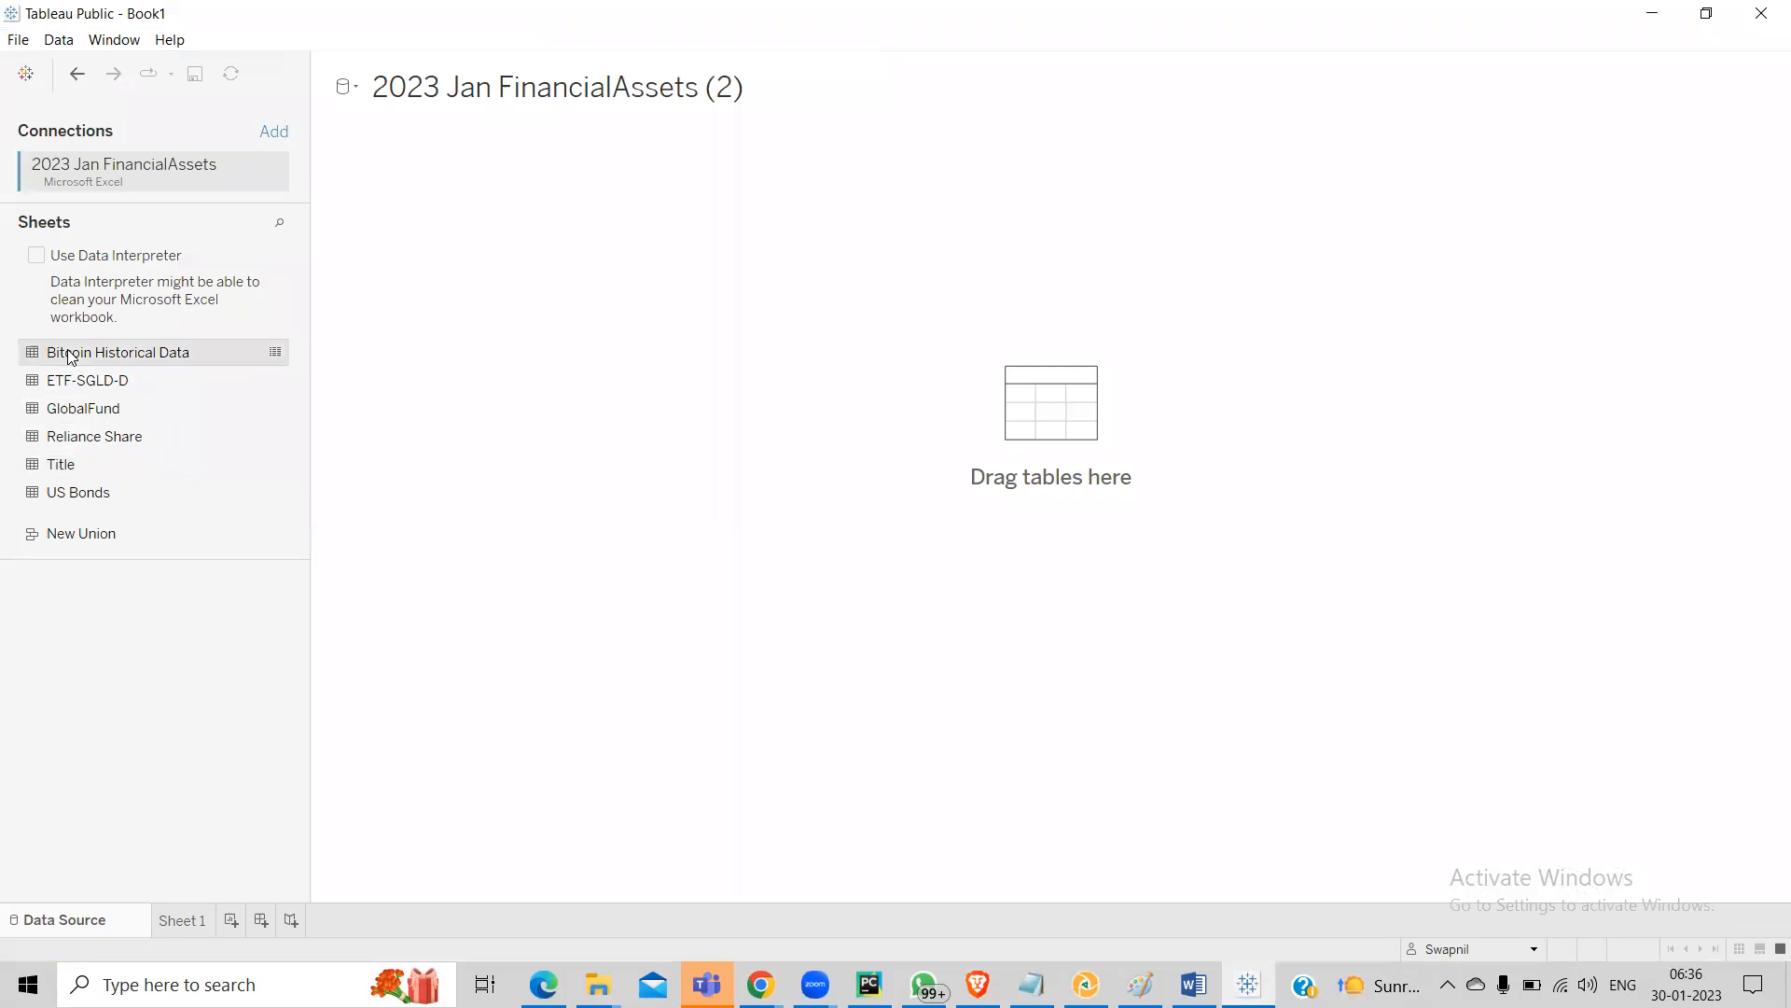
{"action": "double_click", "coordinate": [71, 354]}
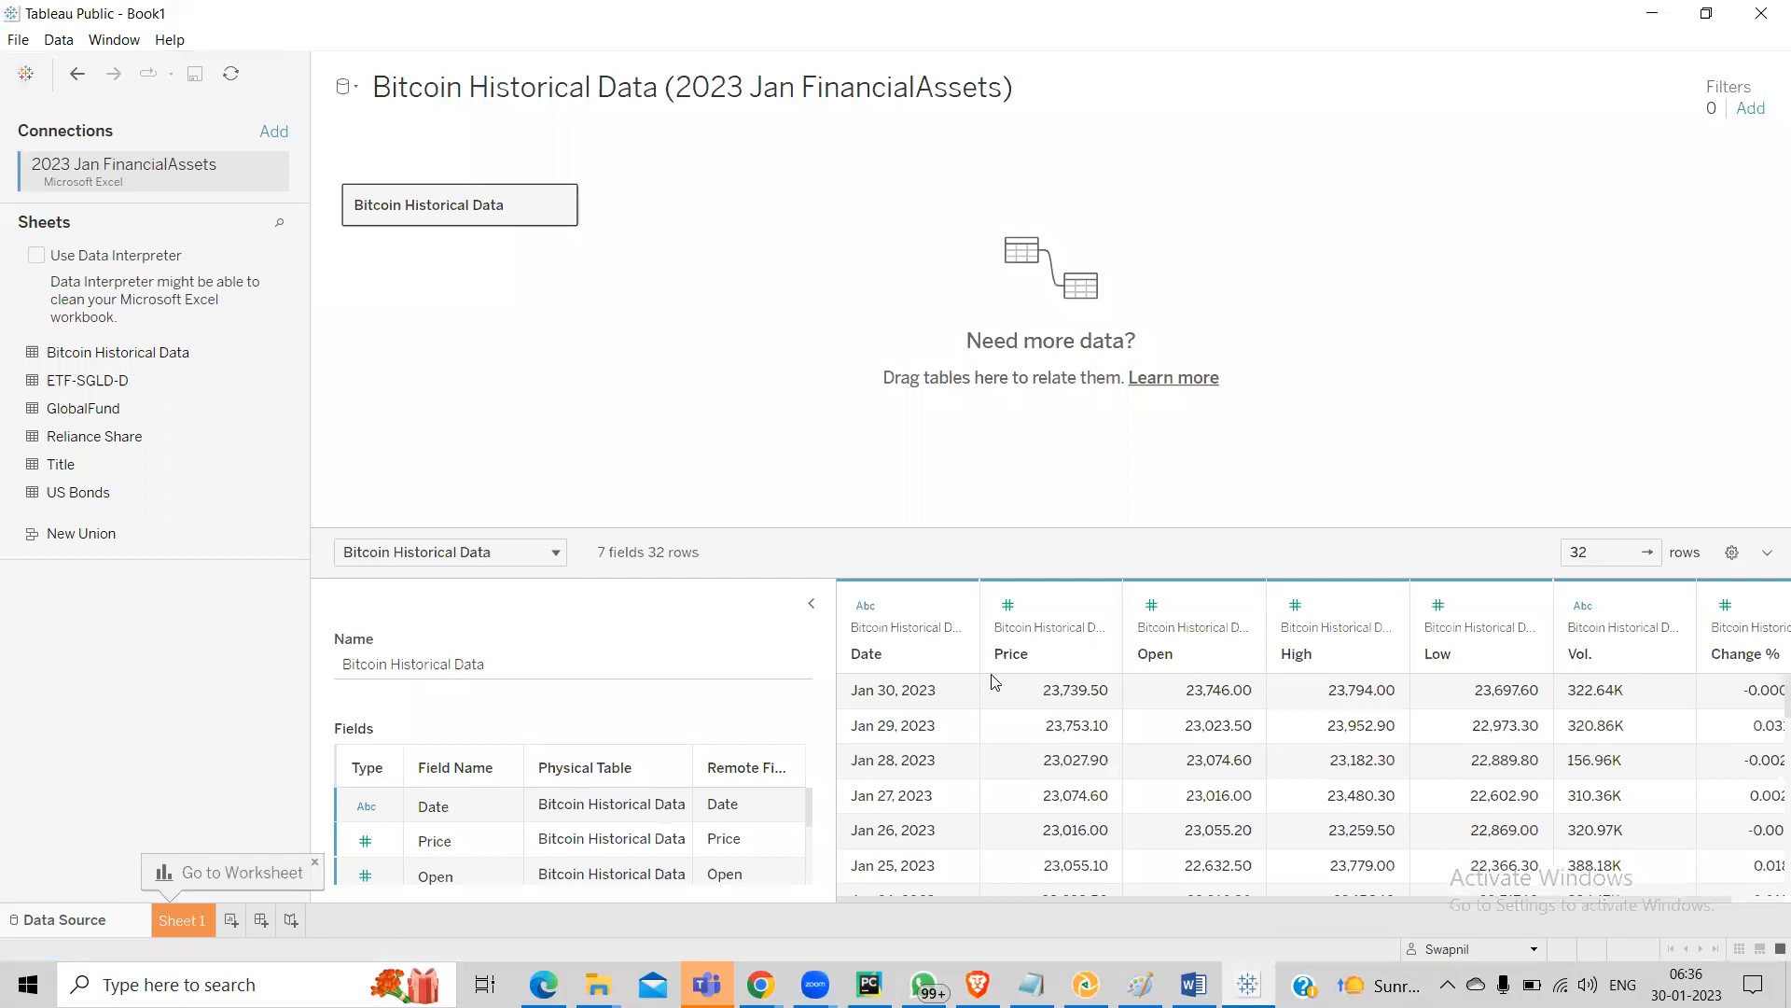
{"action": "scroll", "coordinate": [978, 695], "scroll_direction": "down", "scroll_amount": 1}
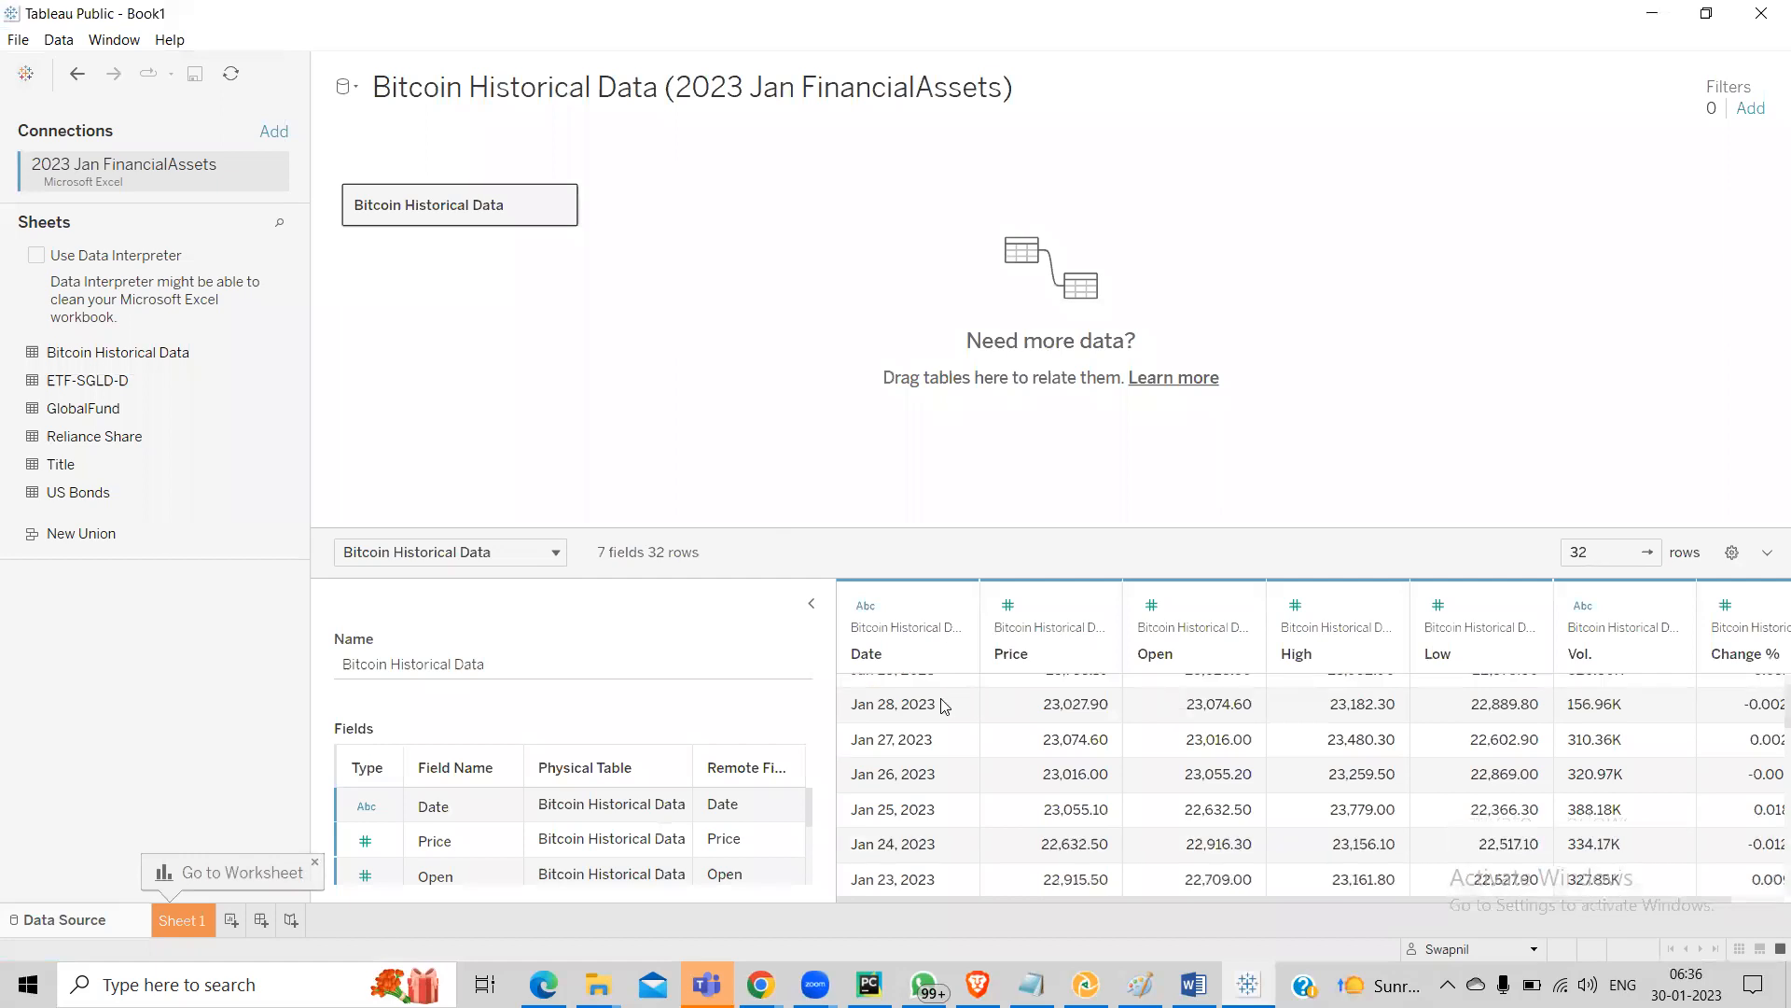
{"action": "scroll", "coordinate": [931, 707], "scroll_direction": "down", "scroll_amount": 5}
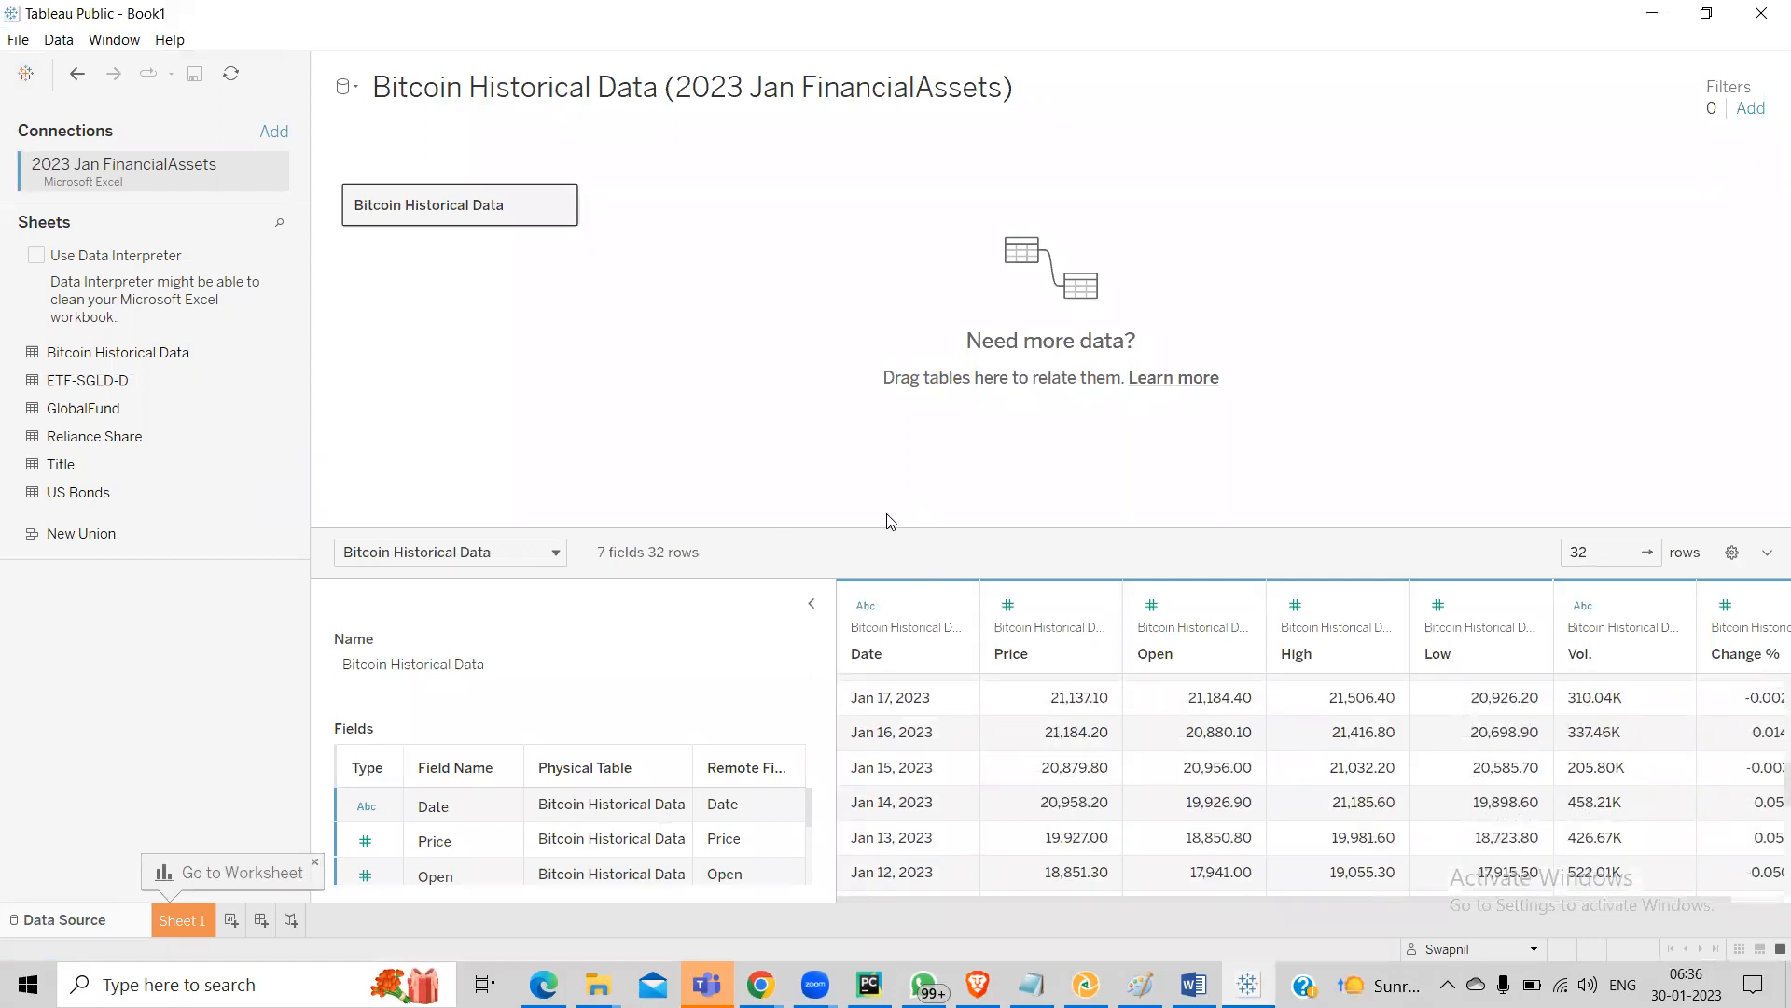
{"action": "scroll", "coordinate": [877, 717], "scroll_direction": "down", "scroll_amount": 1}
{"action": "scroll", "coordinate": [972, 752], "scroll_direction": "up", "scroll_amount": 3}
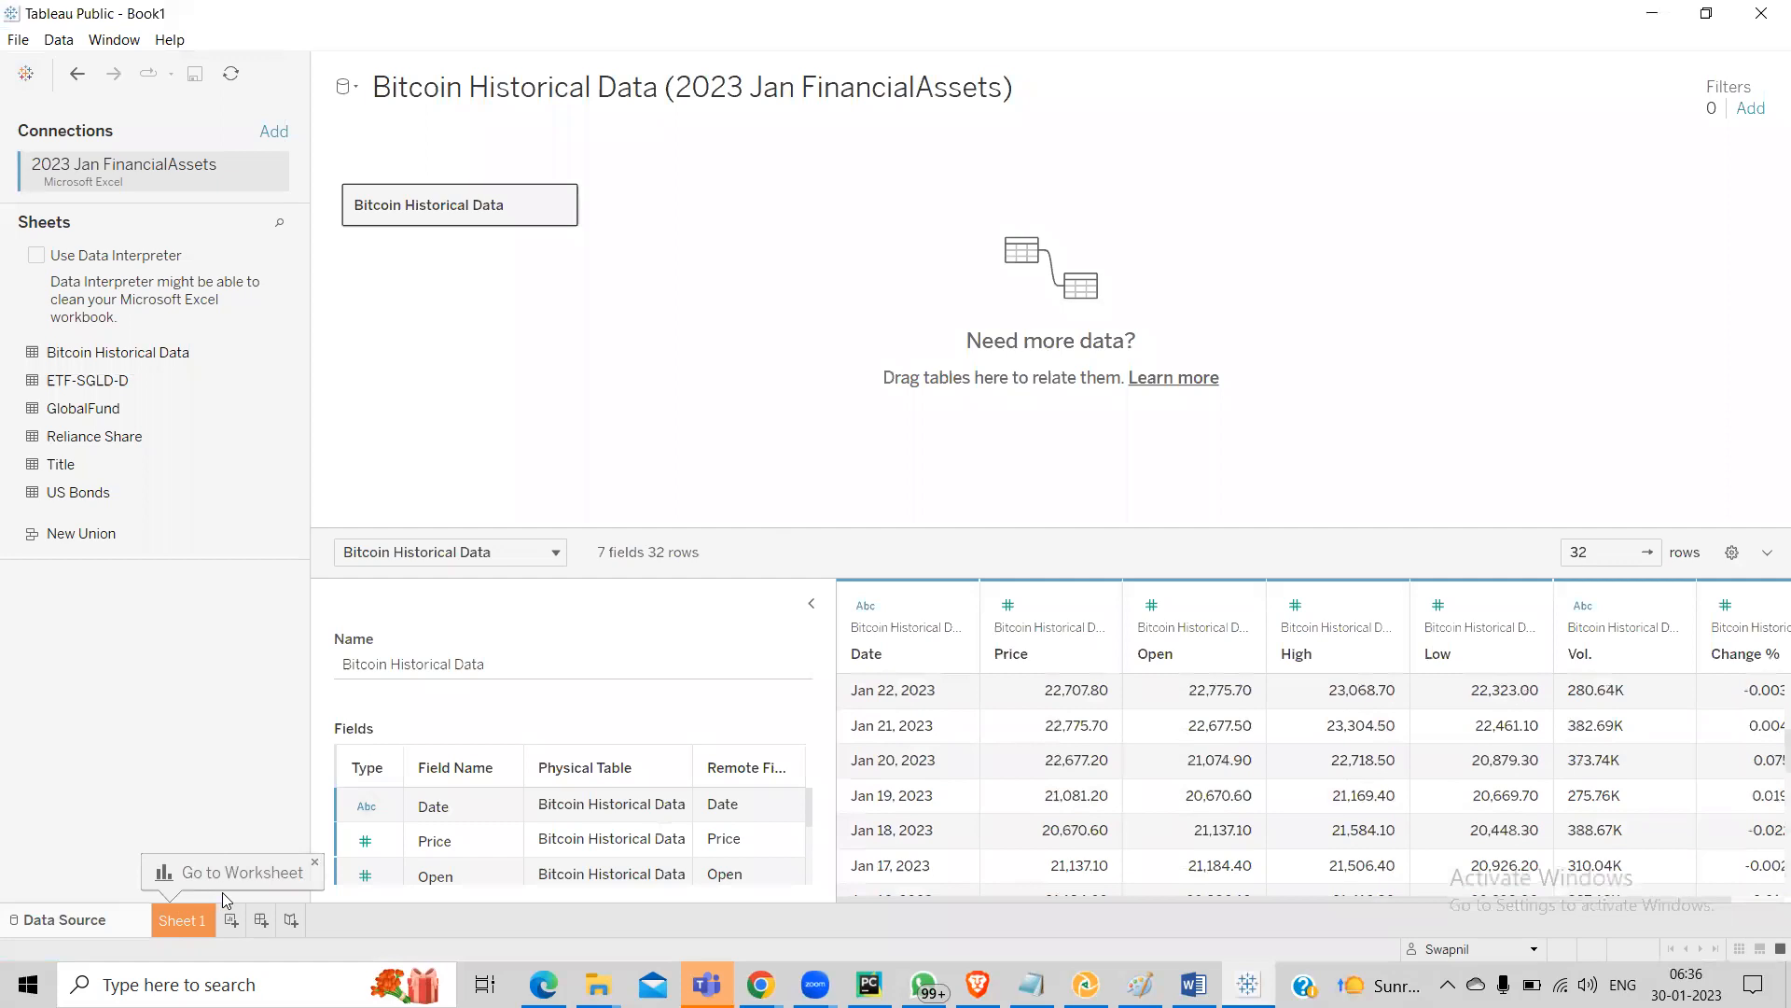
View the fields in Sheet 1 and set the Date column of Bitcoin Historical Data to the Date data type
{"action": "left_click", "coordinate": [177, 916]}
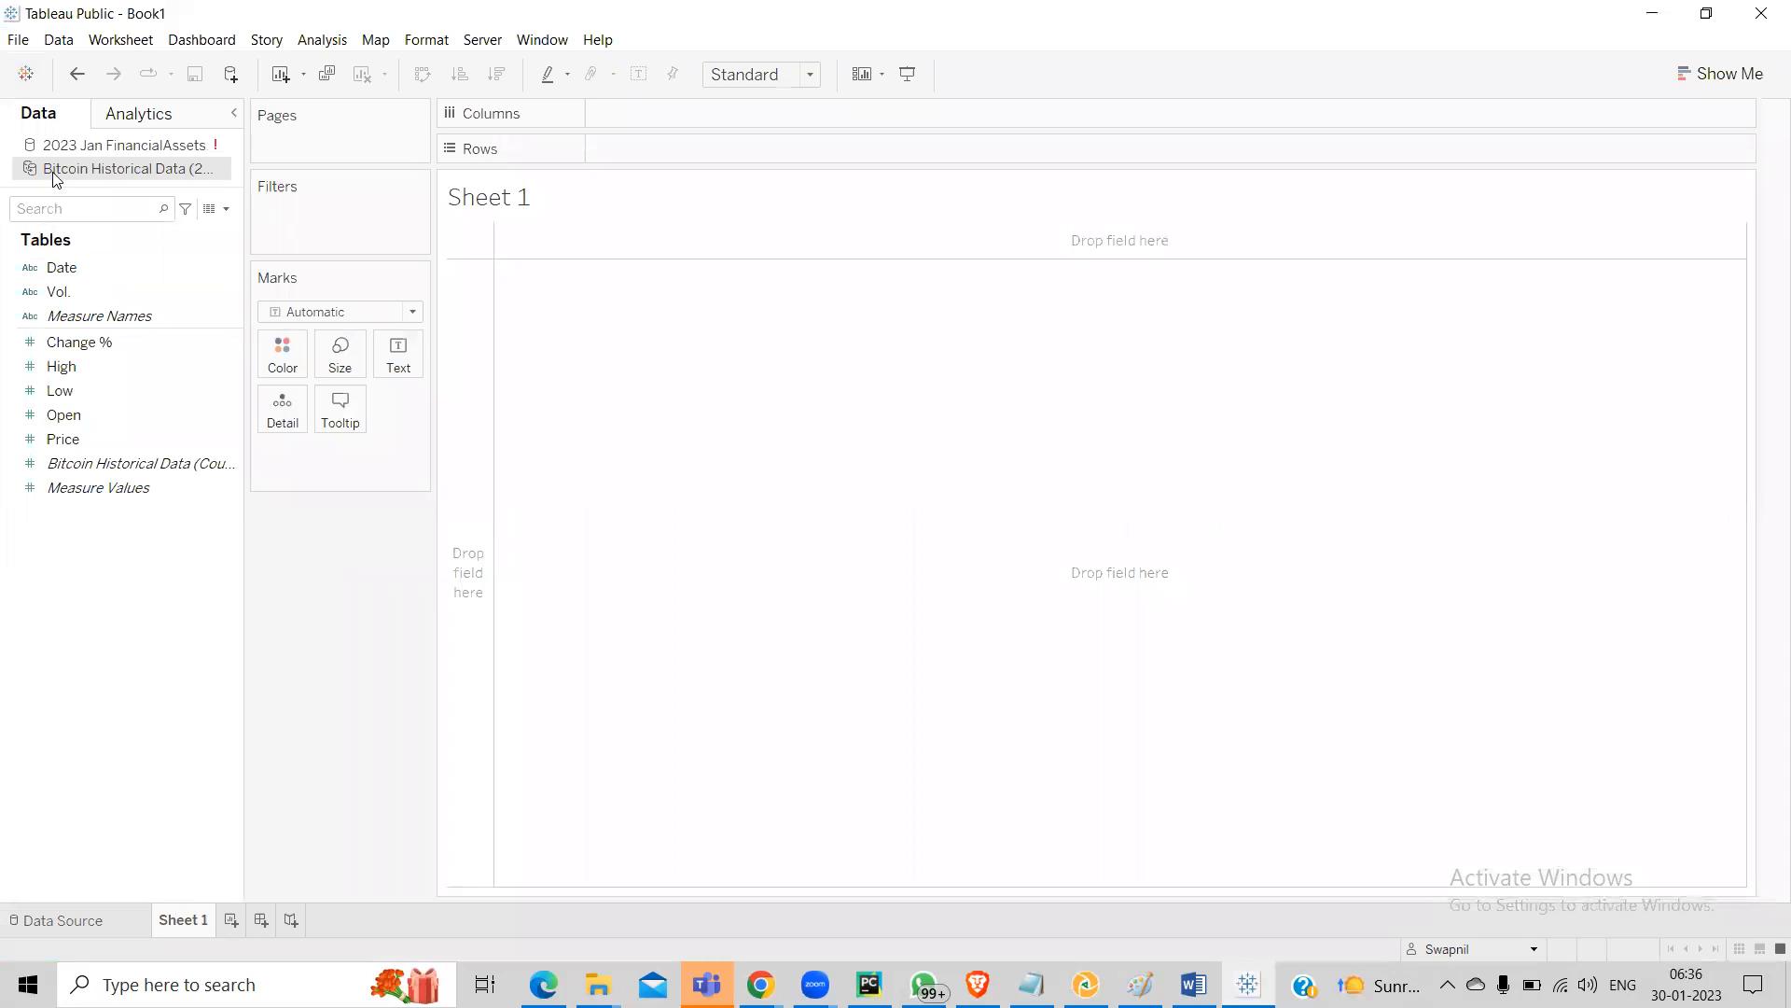
{"action": "left_click", "coordinate": [30, 923]}
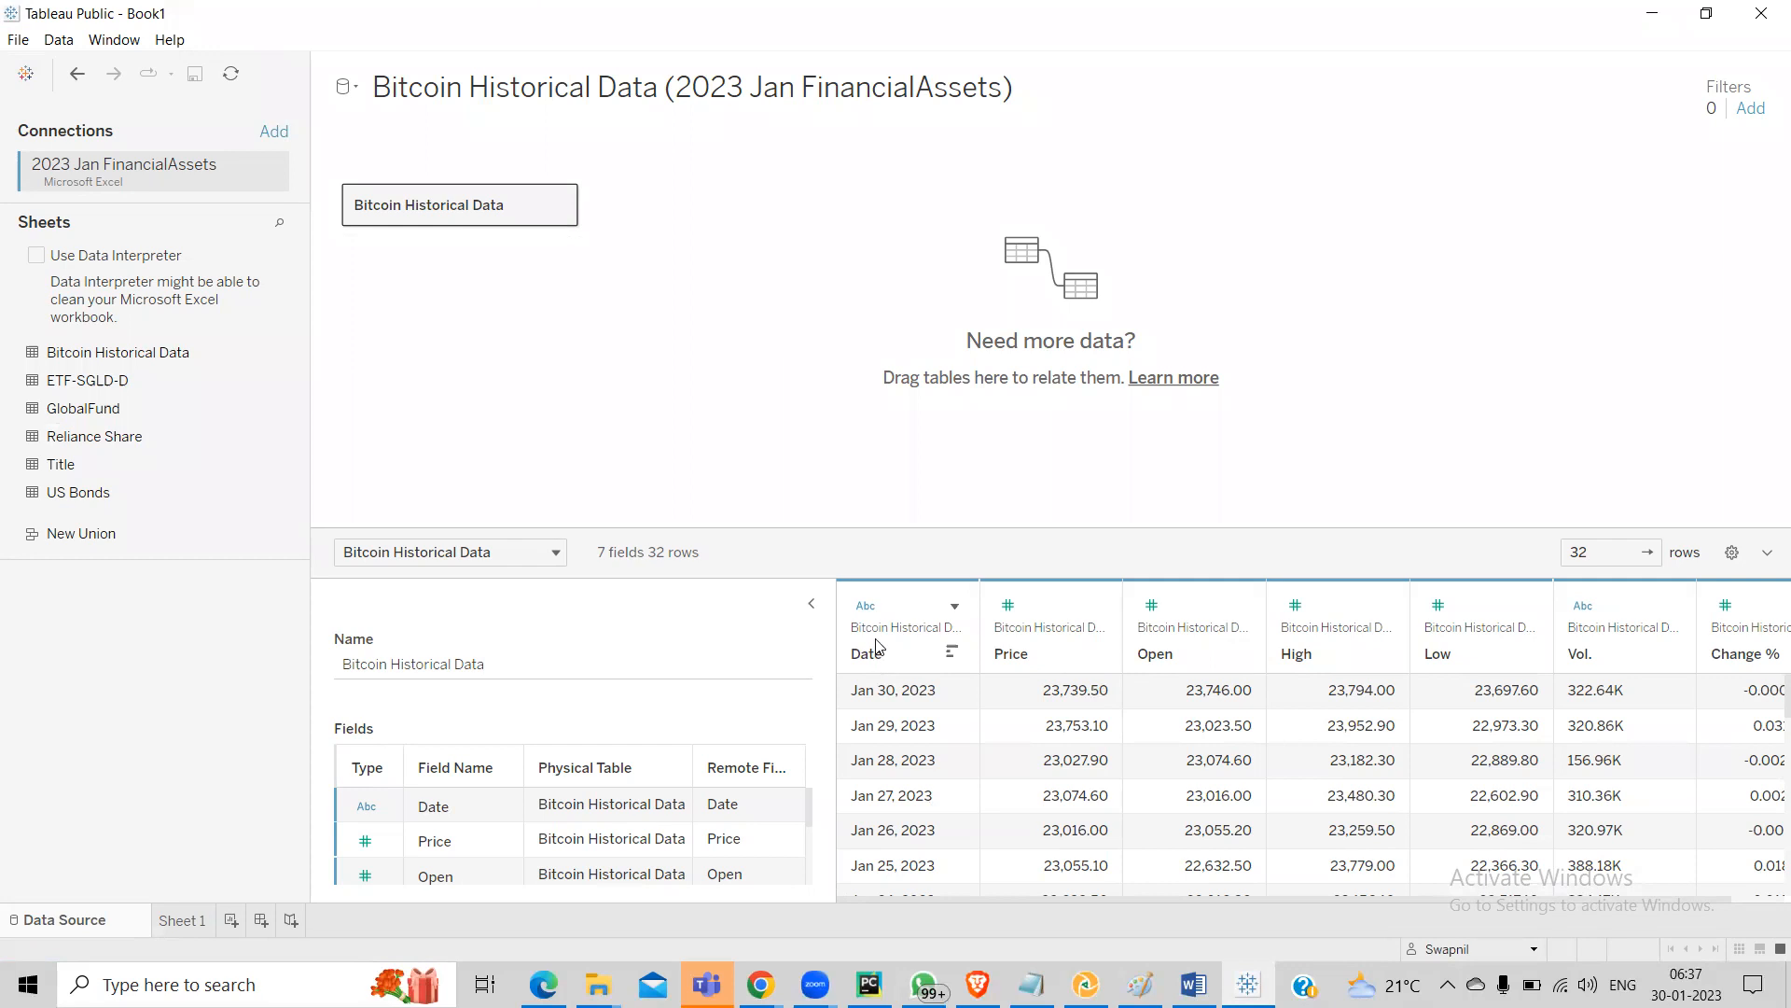
{"action": "left_click", "coordinate": [954, 606]}
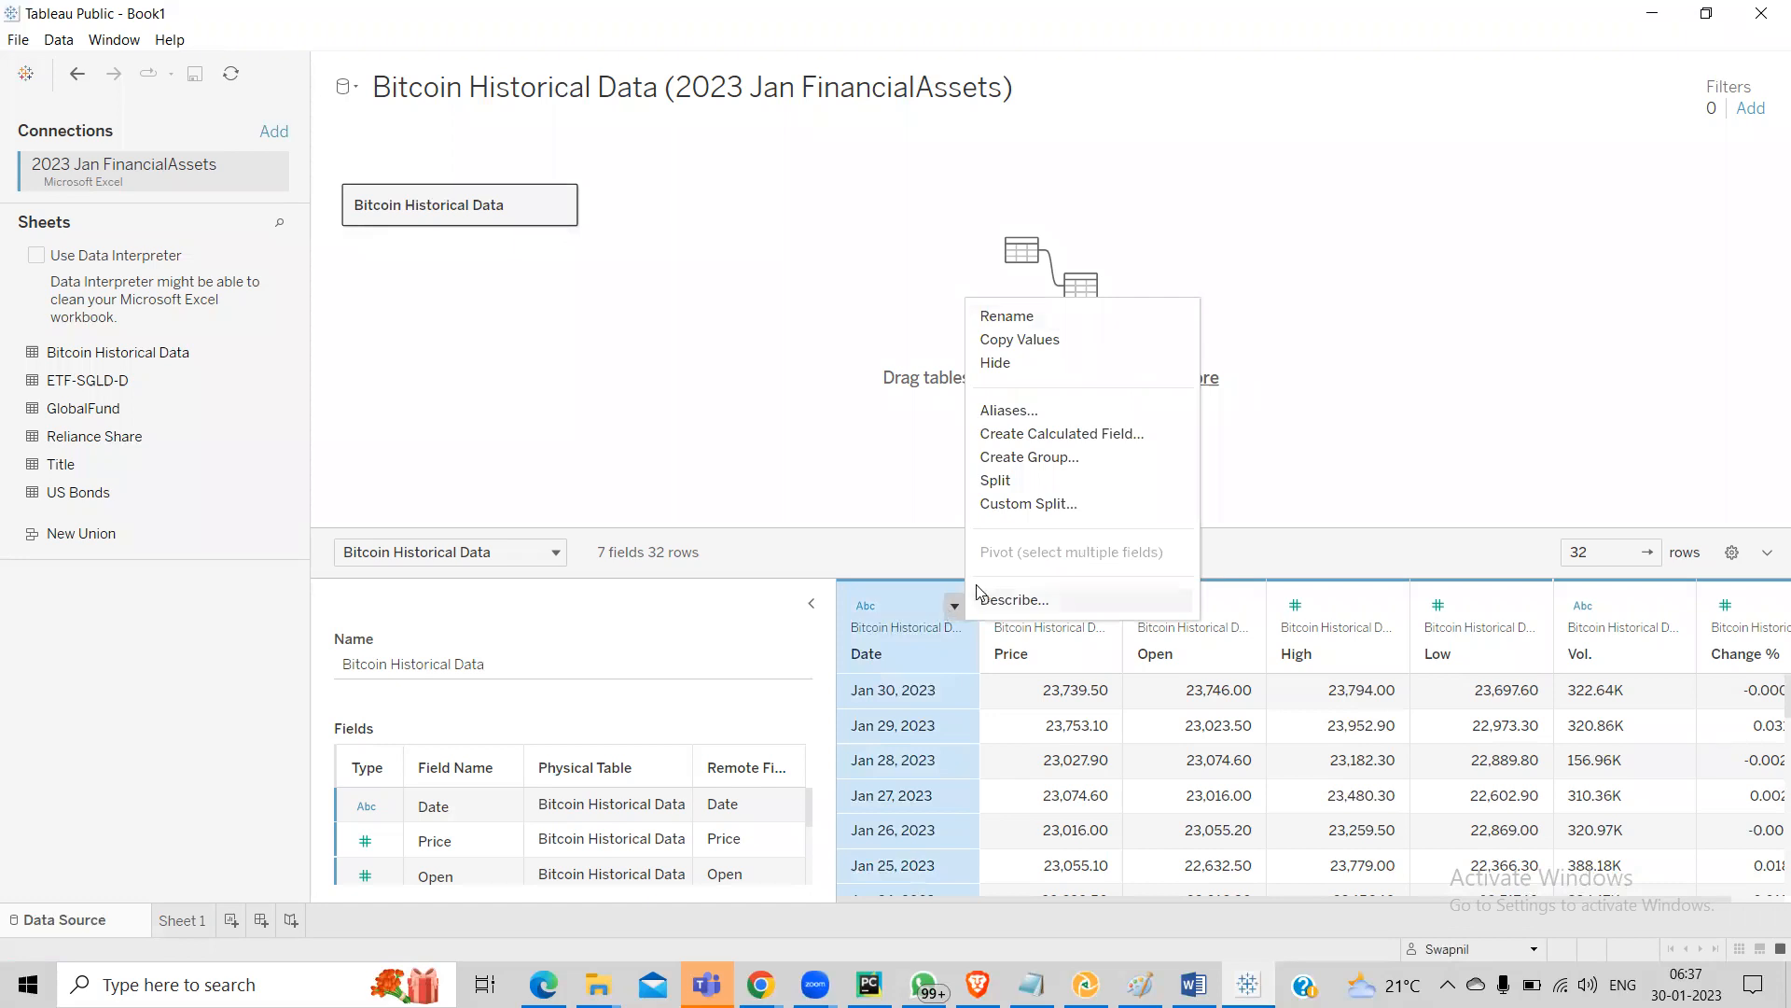
{"action": "left_click", "coordinate": [867, 611]}
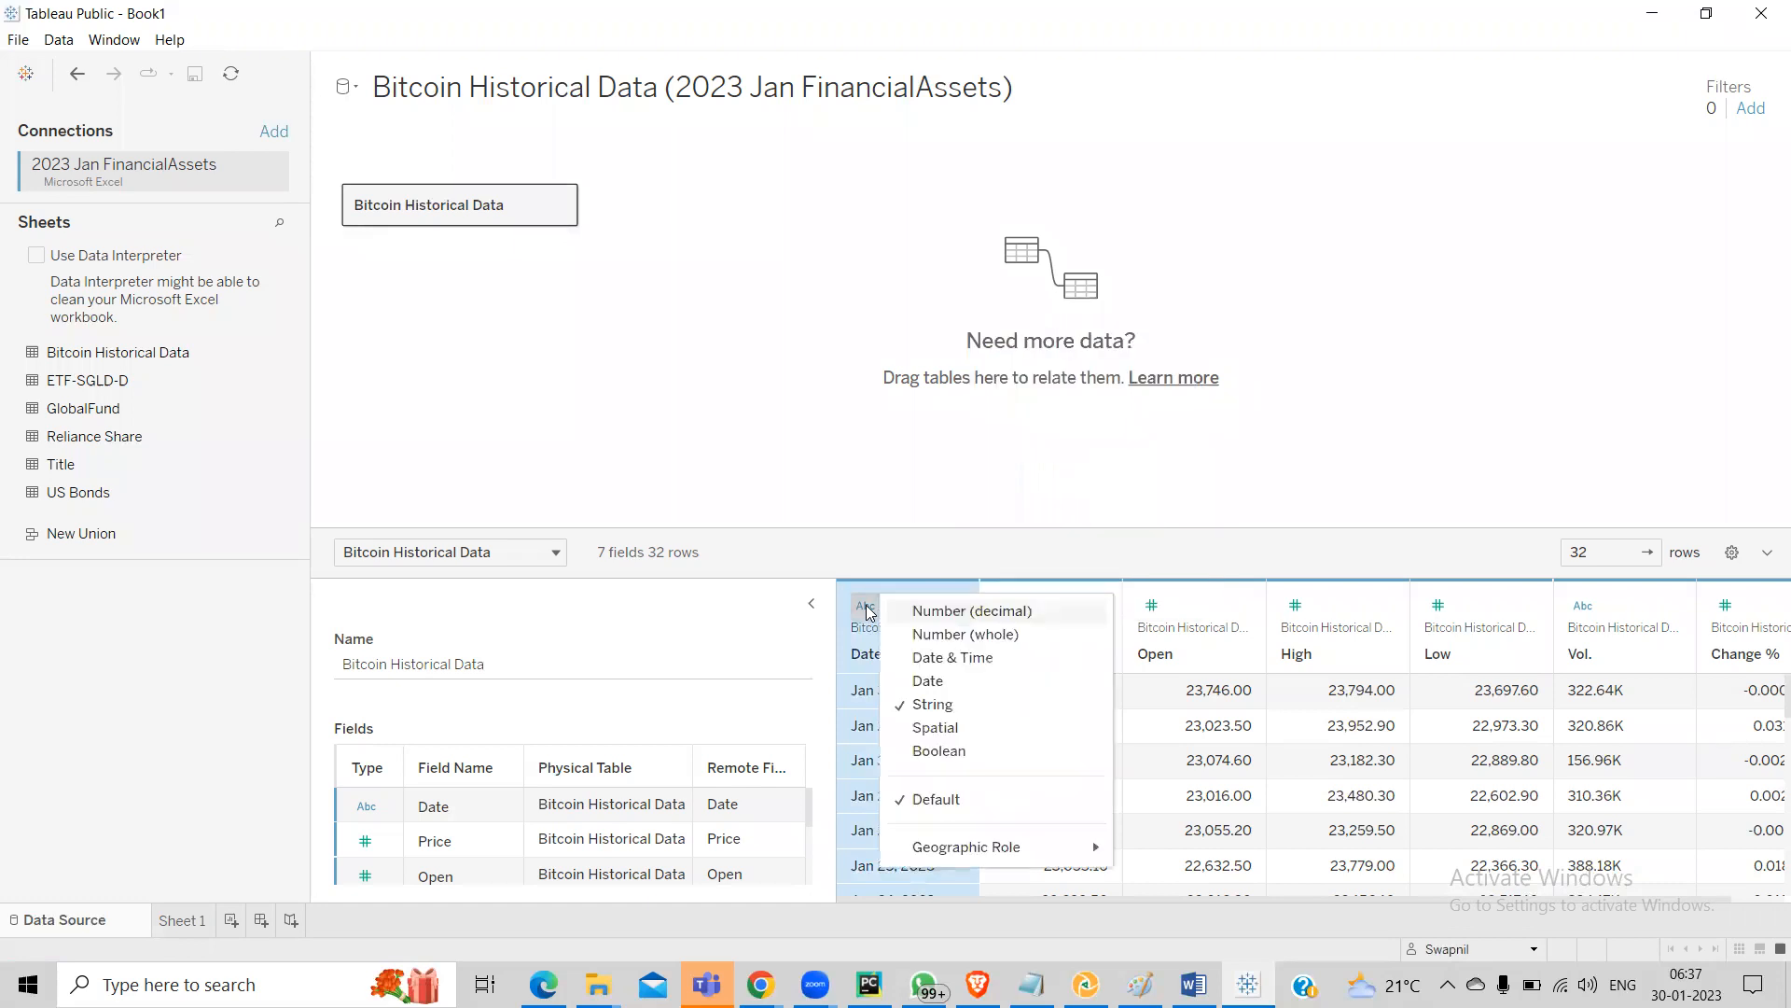
{"action": "left_click", "coordinate": [928, 681]}
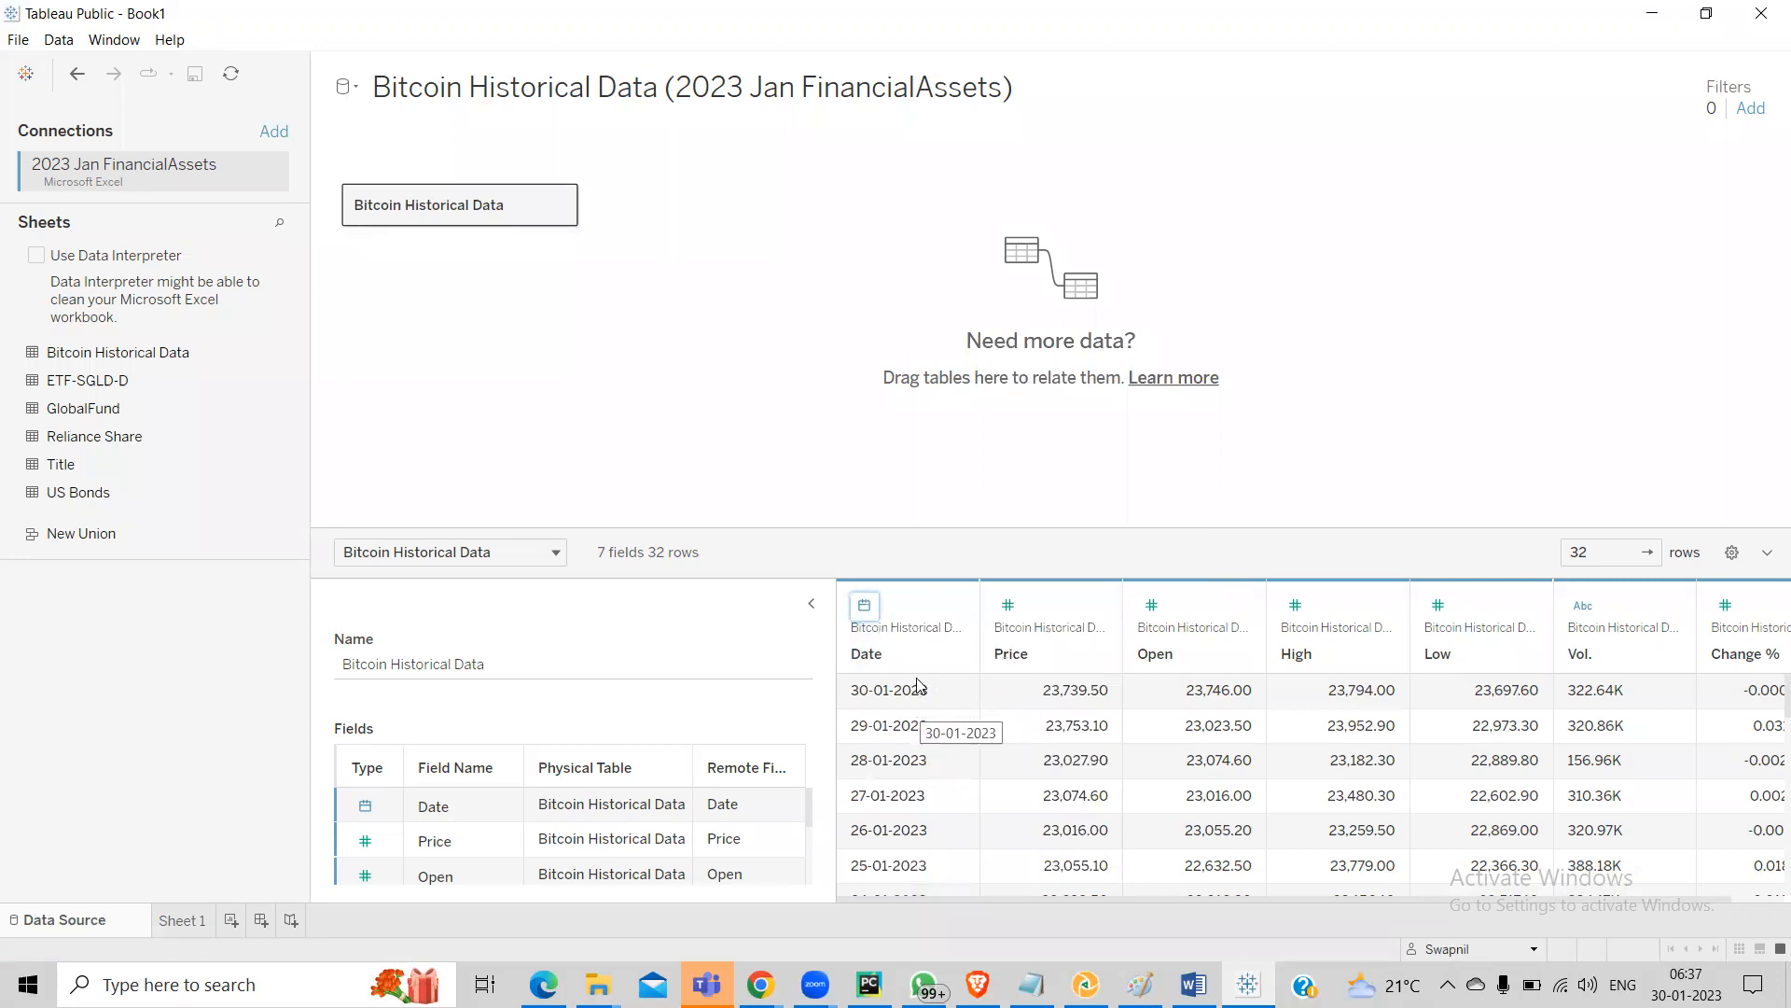
Collapse the table details and examine the Low column's field options and available data types
{"action": "left_click", "coordinate": [810, 603]}
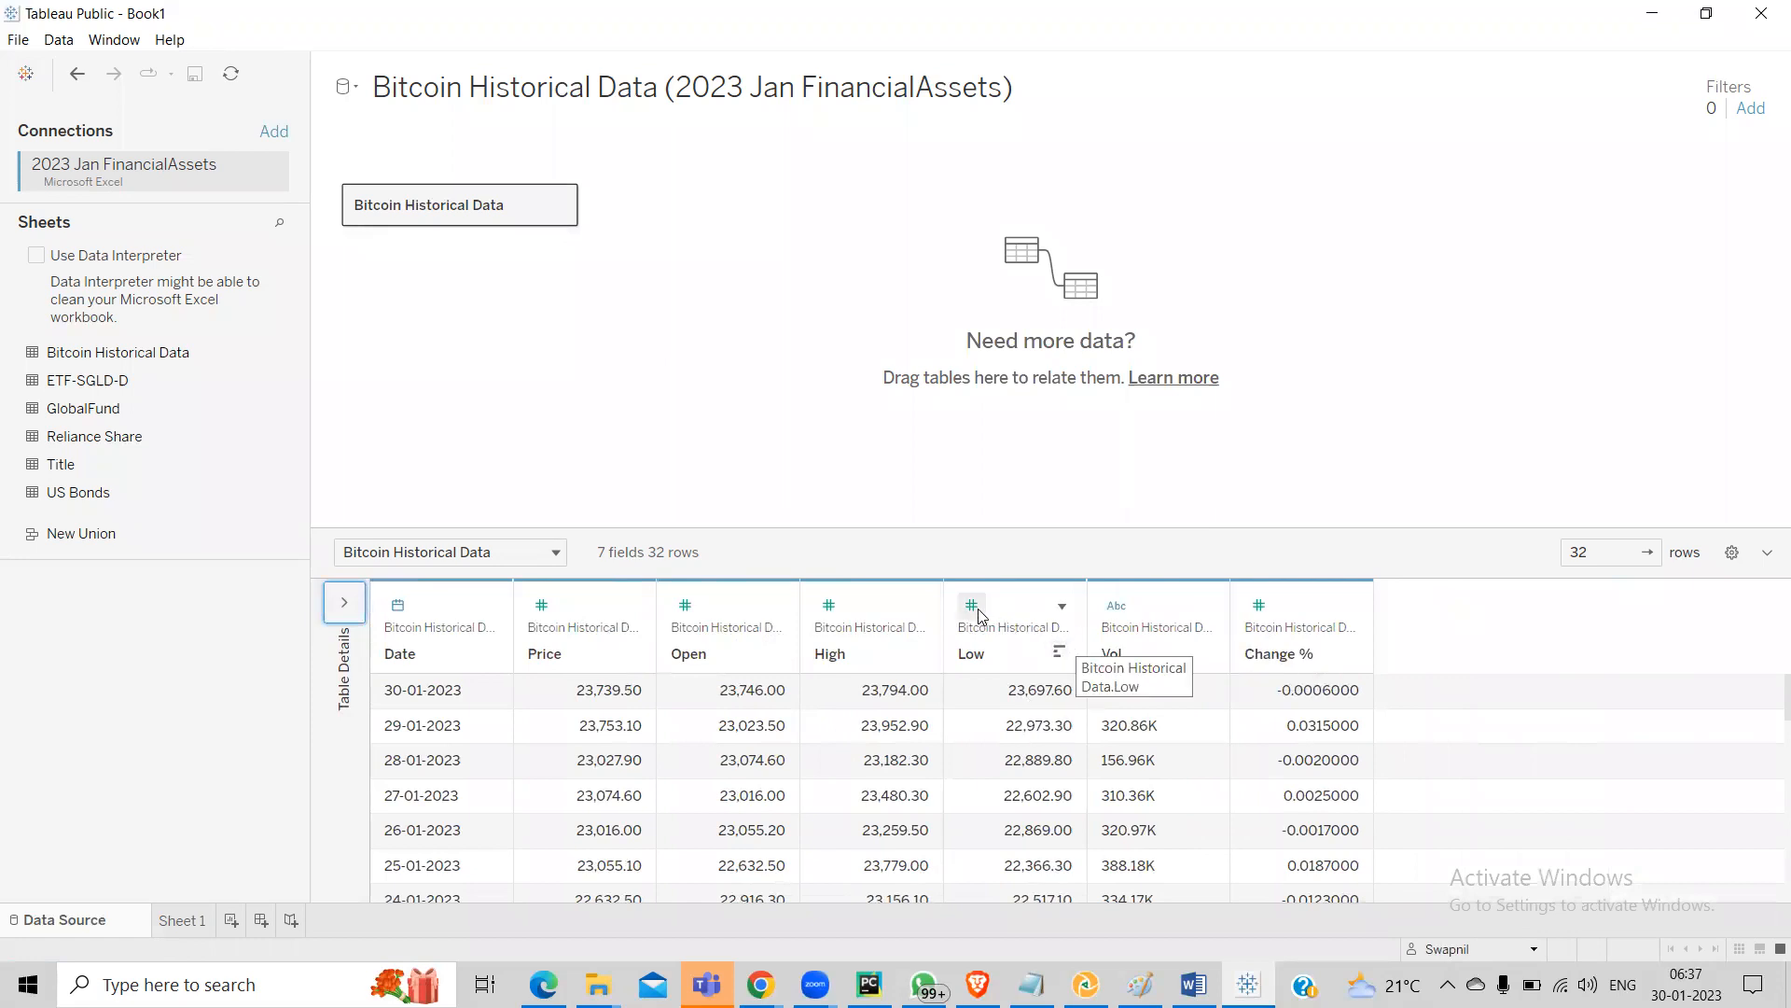
{"action": "left_click", "coordinate": [1060, 608]}
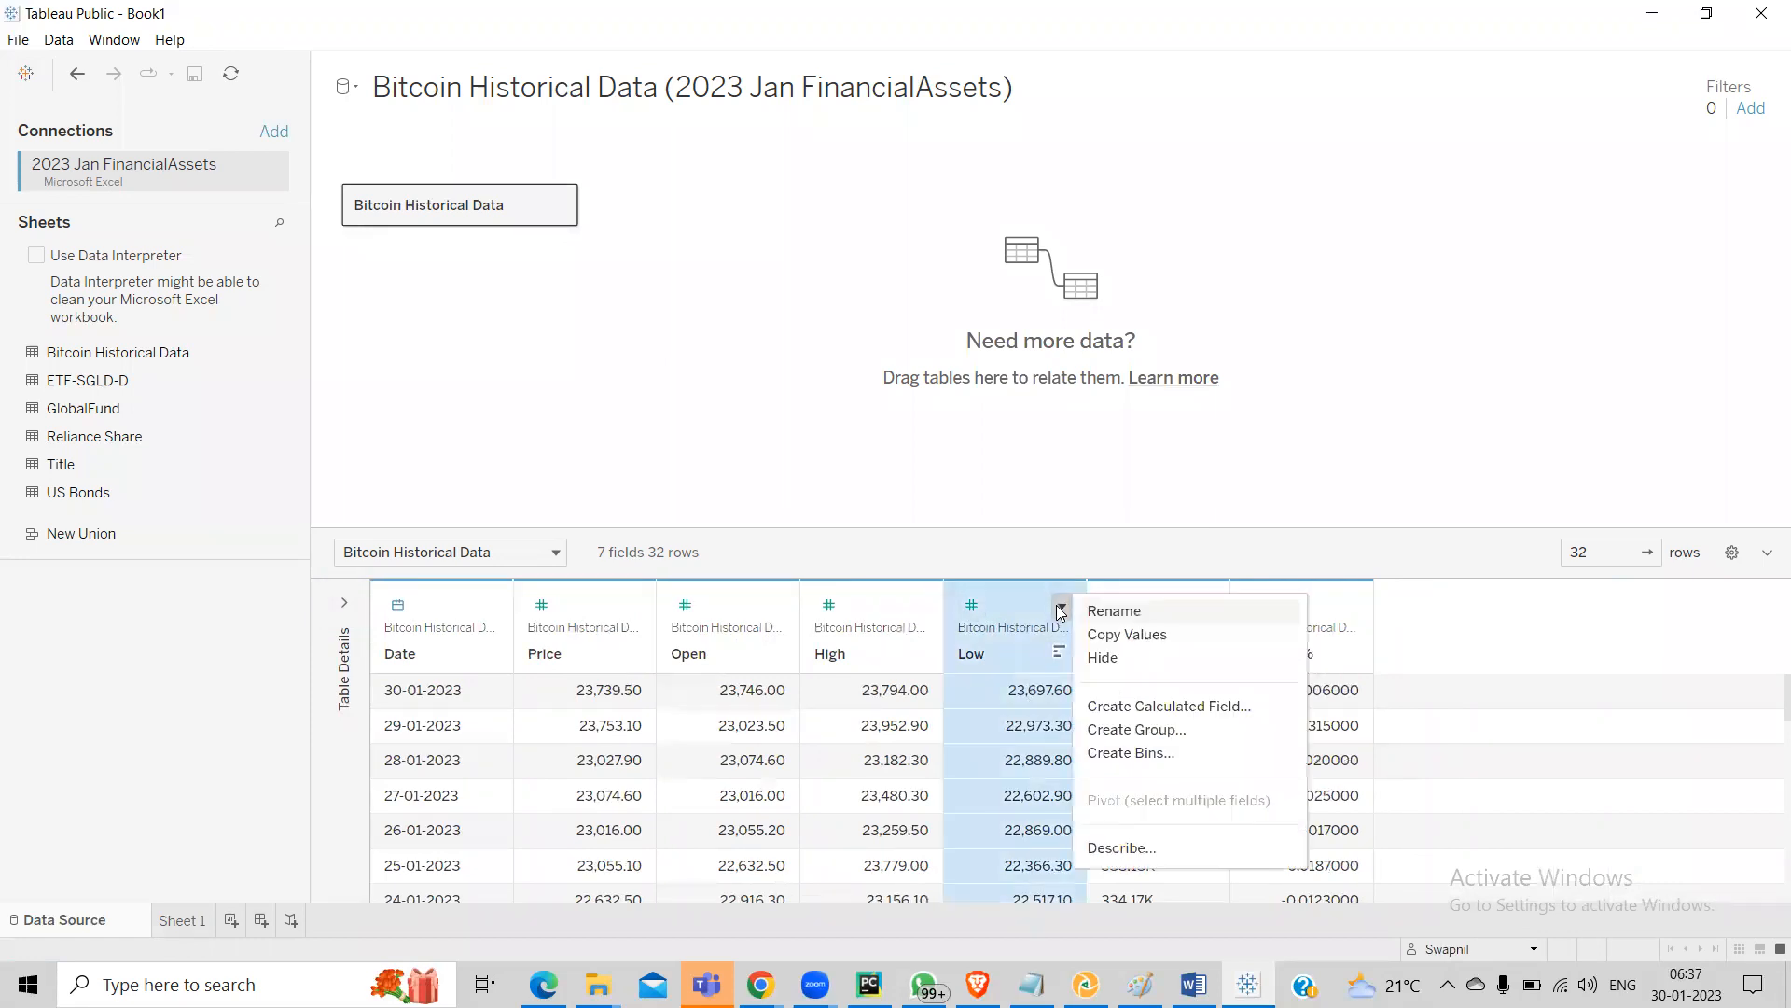
{"action": "left_click", "coordinate": [971, 608]}
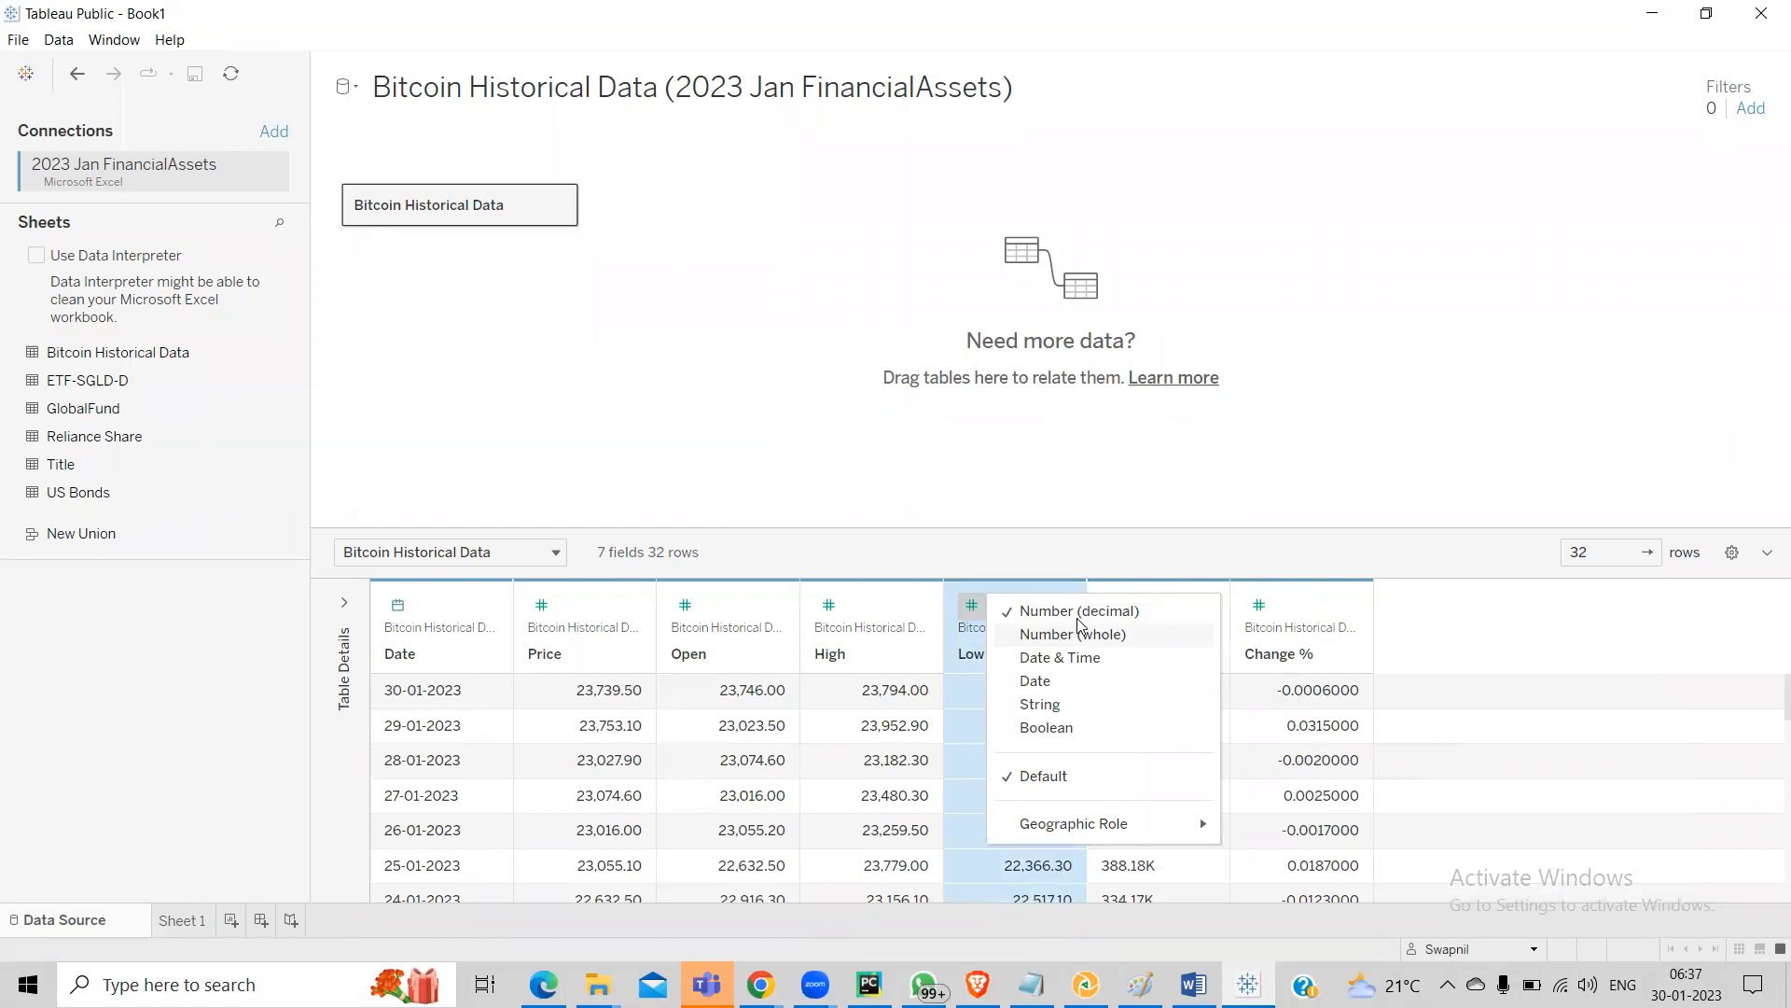
{"action": "left_click", "coordinate": [788, 446]}
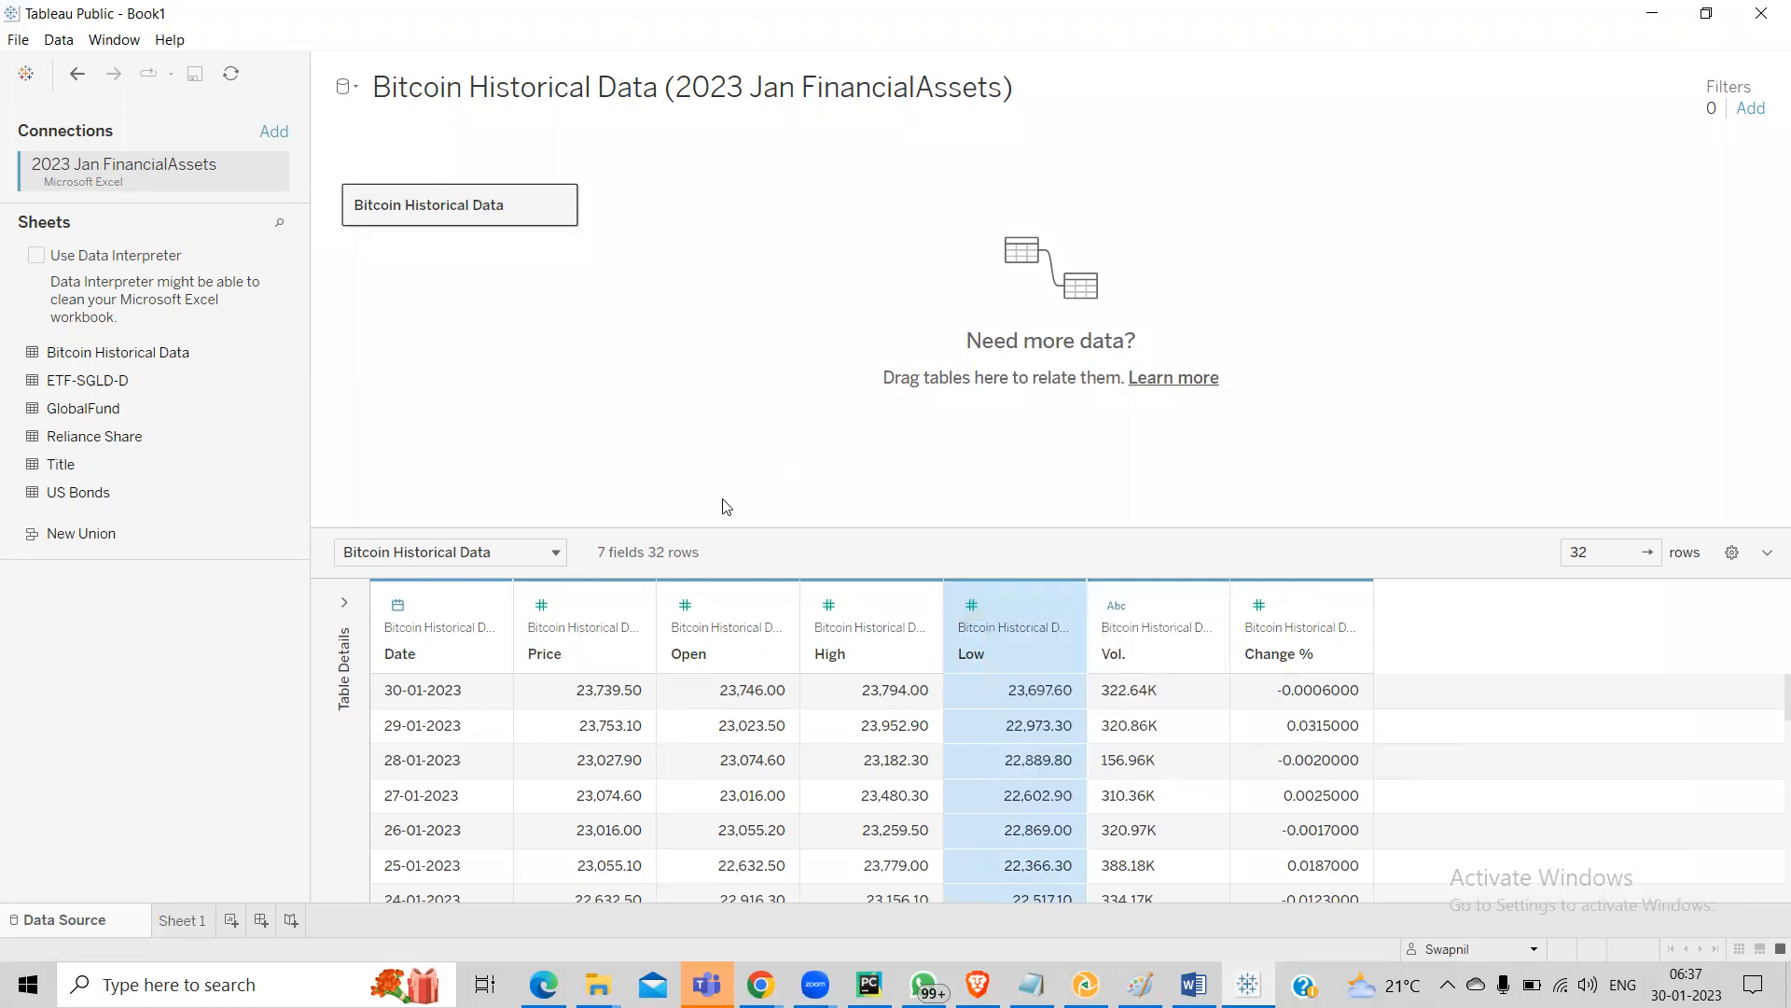
Add the ETF-SGLD-D sheet to the data model as a table related to Bitcoin Historical Data
{"action": "left_click", "coordinate": [85, 384]}
{"action": "double_click", "coordinate": [85, 382]}
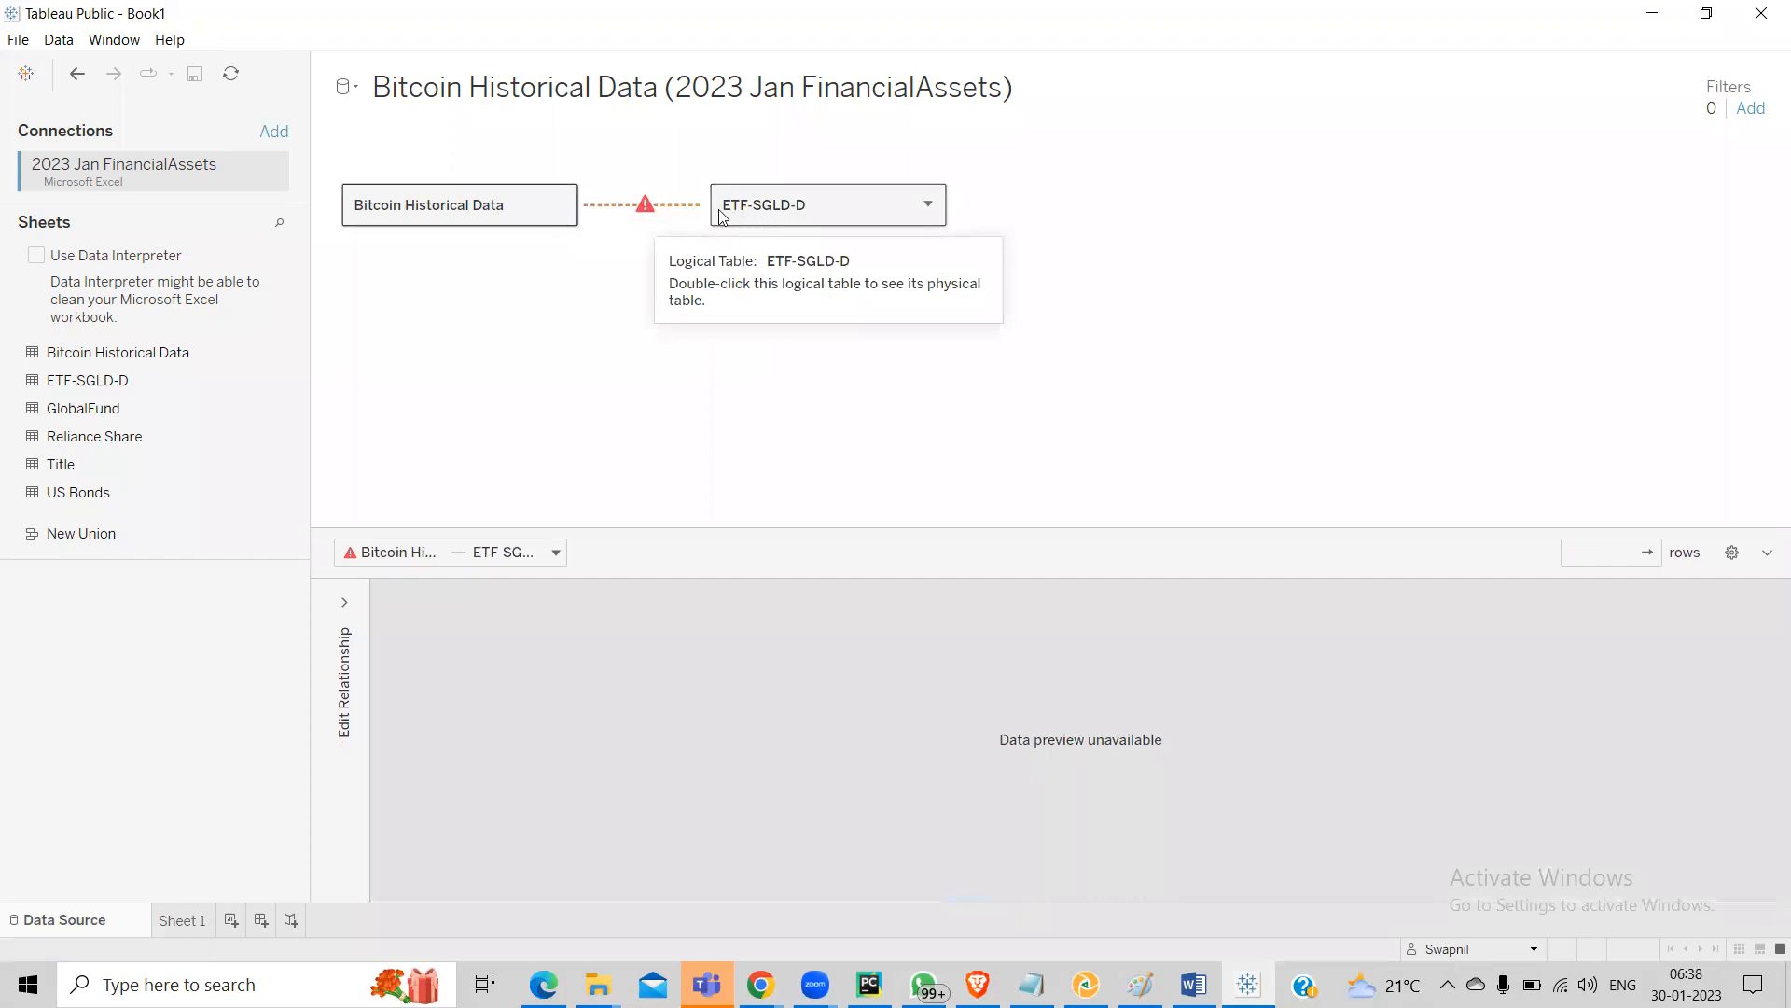
{"action": "mouse_move", "coordinate": [623, 207]}
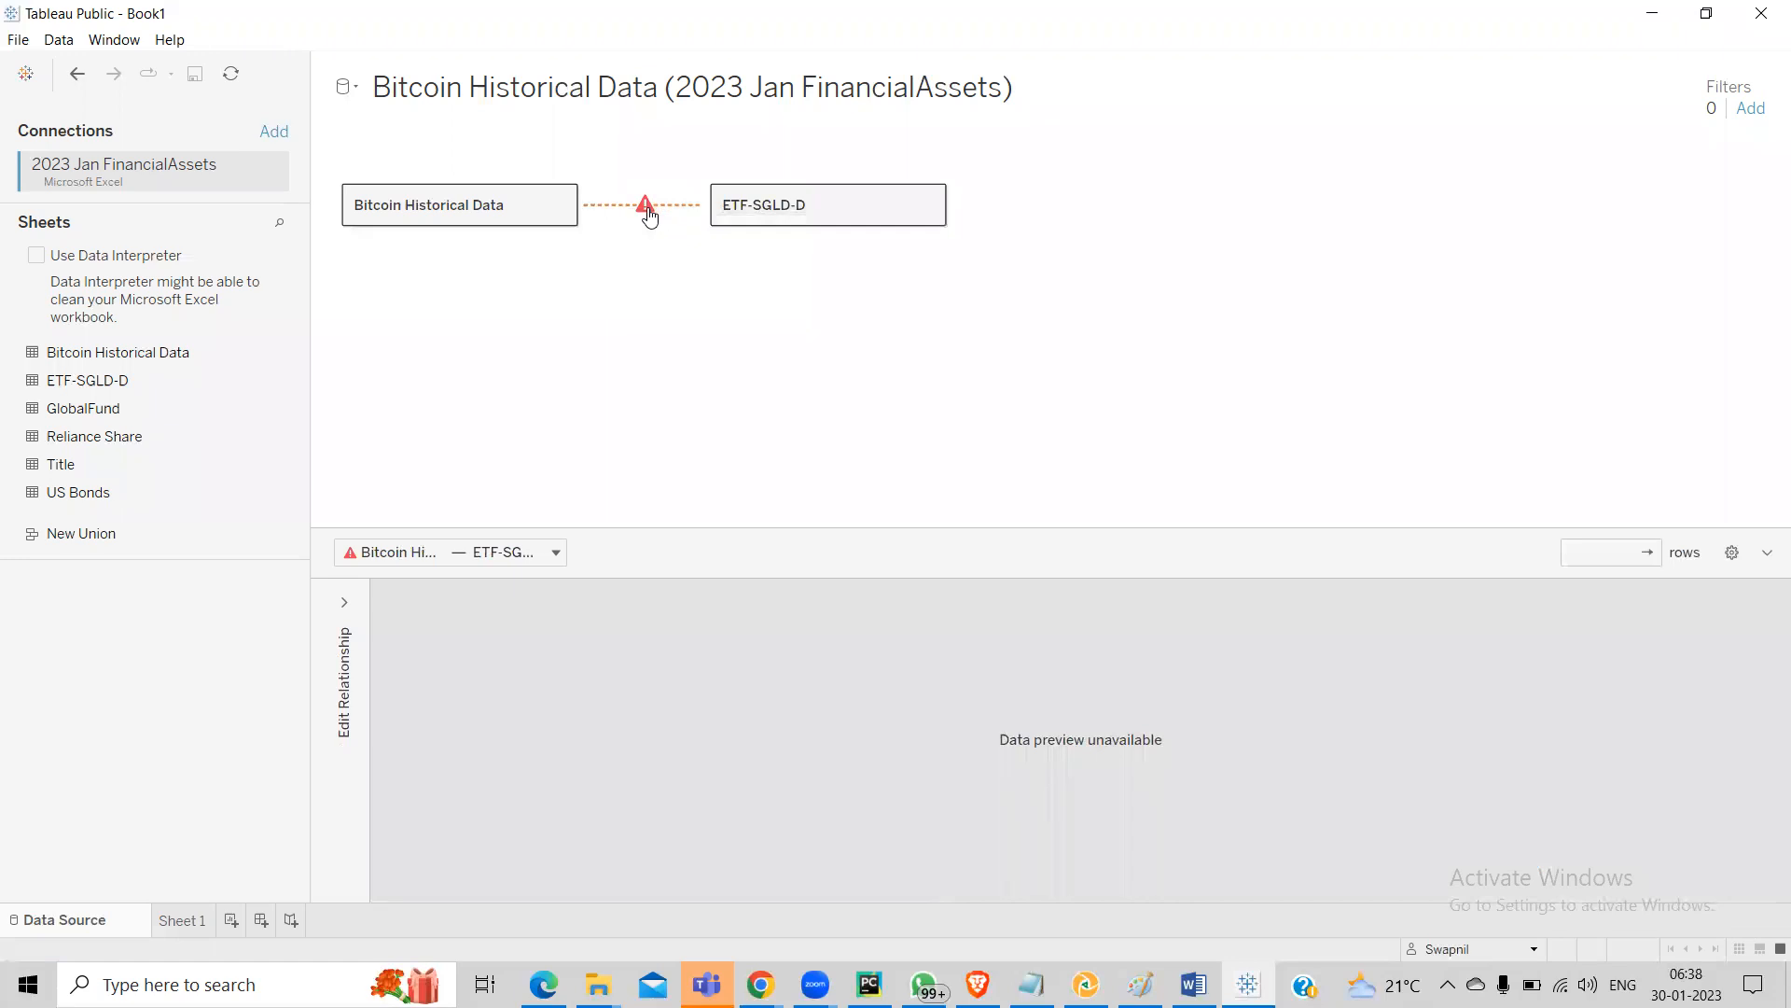
Examine the previews of ETF-SGLD-D, Bitcoin Historical Data and the relationship between them
{"action": "left_click", "coordinate": [549, 558]}
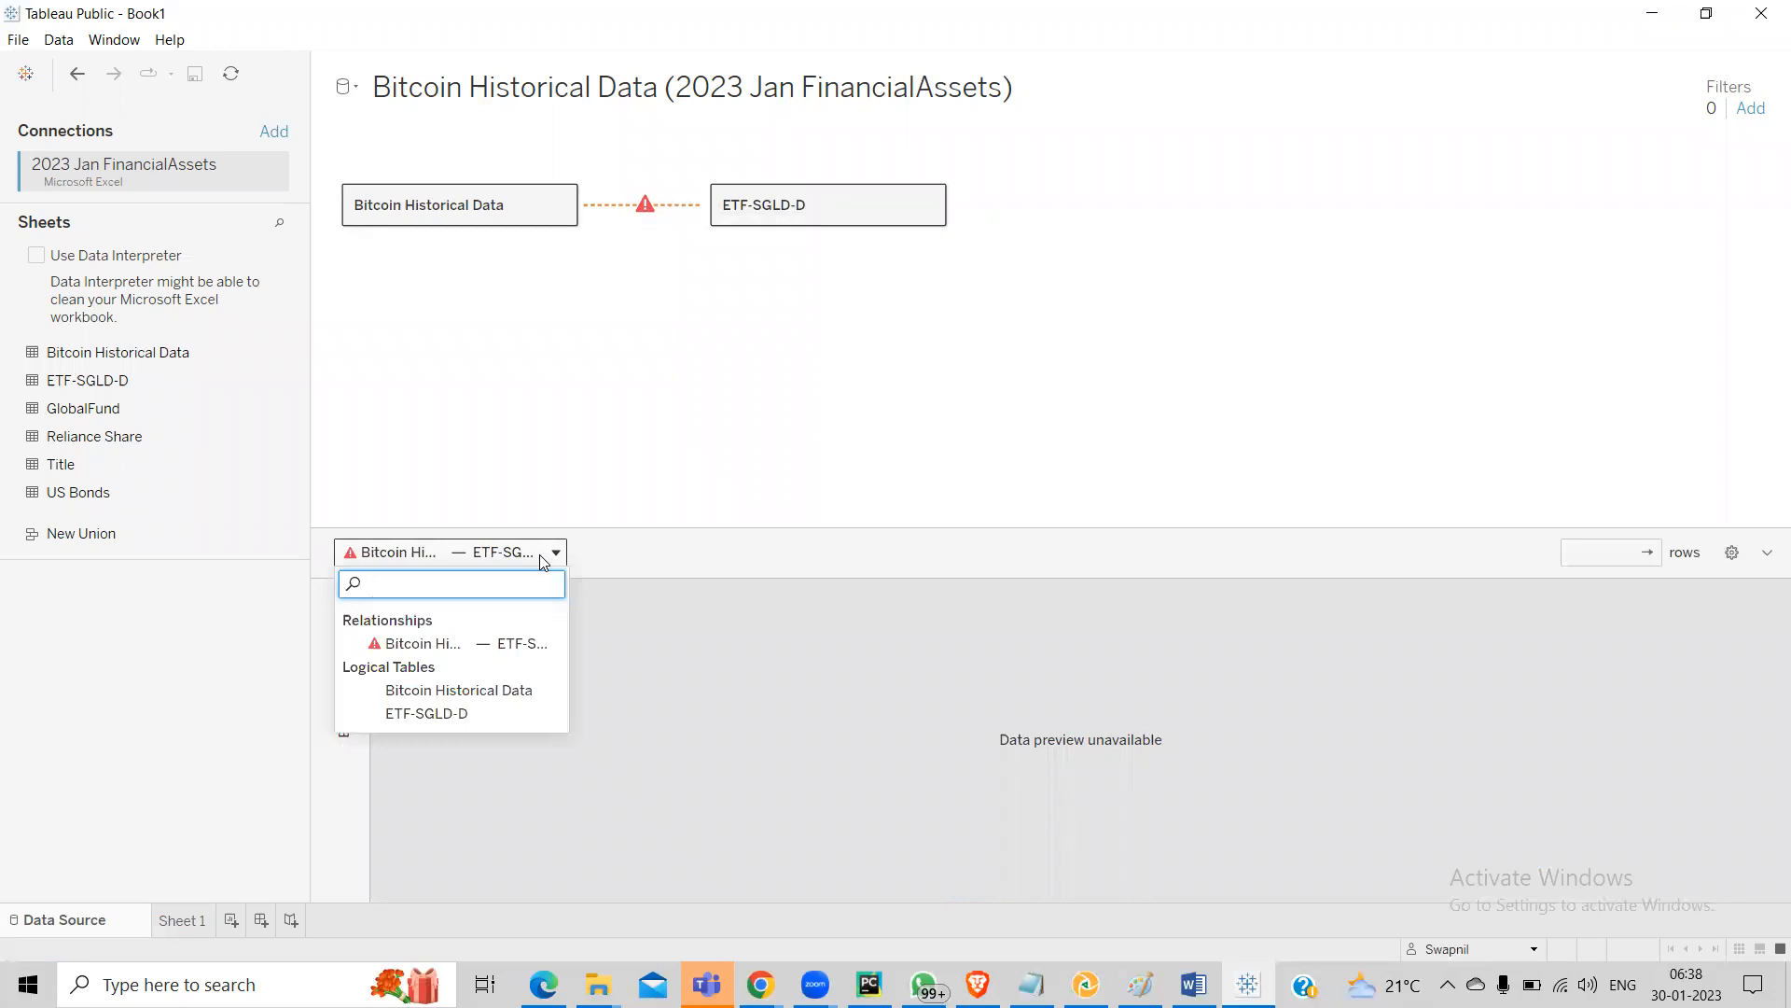
{"action": "left_click", "coordinate": [448, 695]}
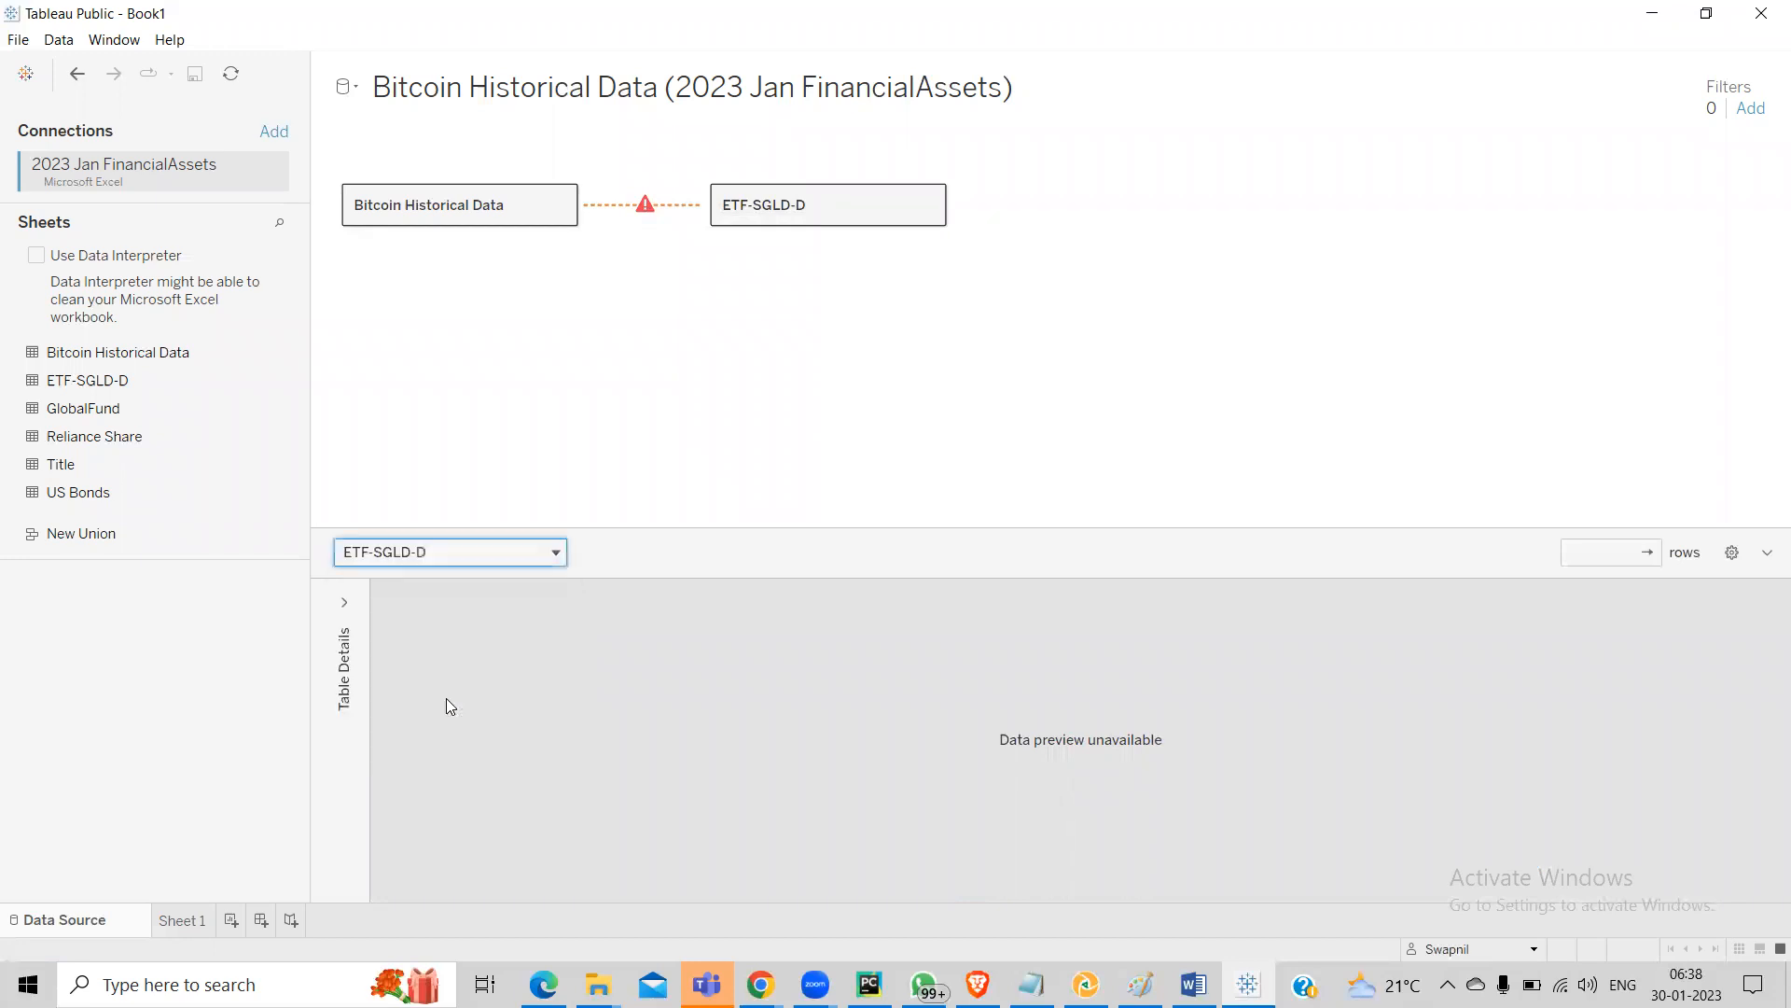
{"action": "left_click", "coordinate": [532, 552]}
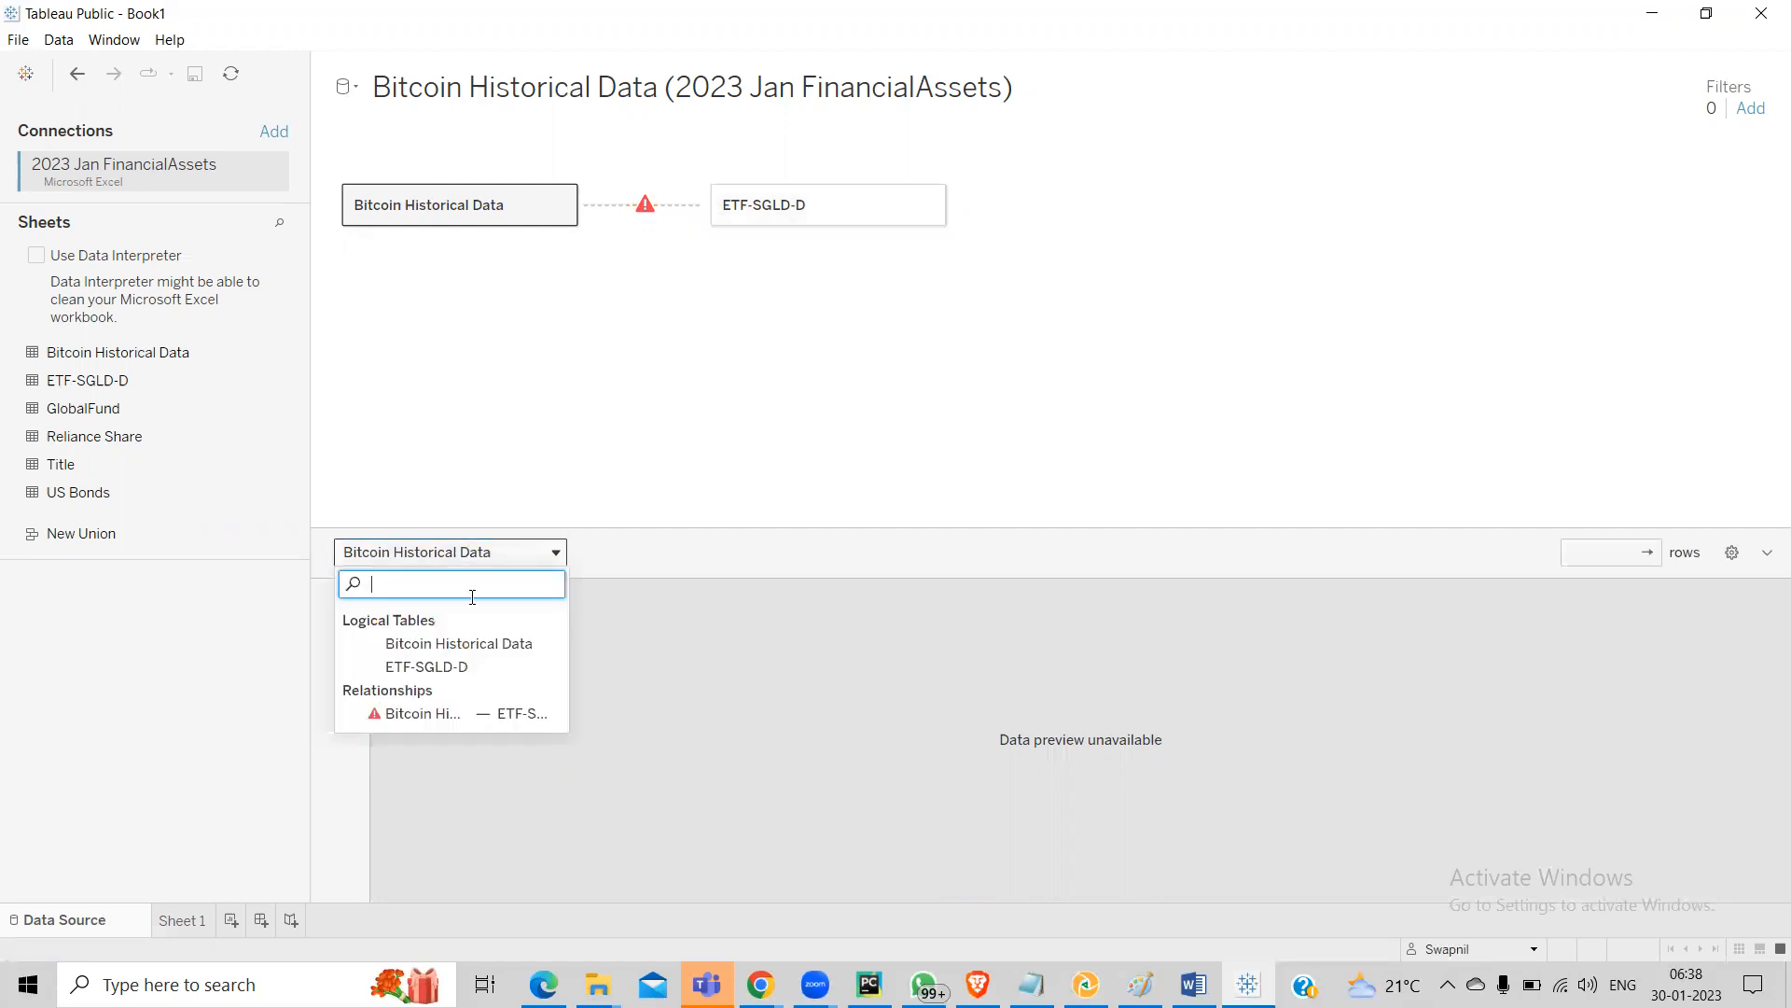
{"action": "left_click", "coordinate": [427, 666]}
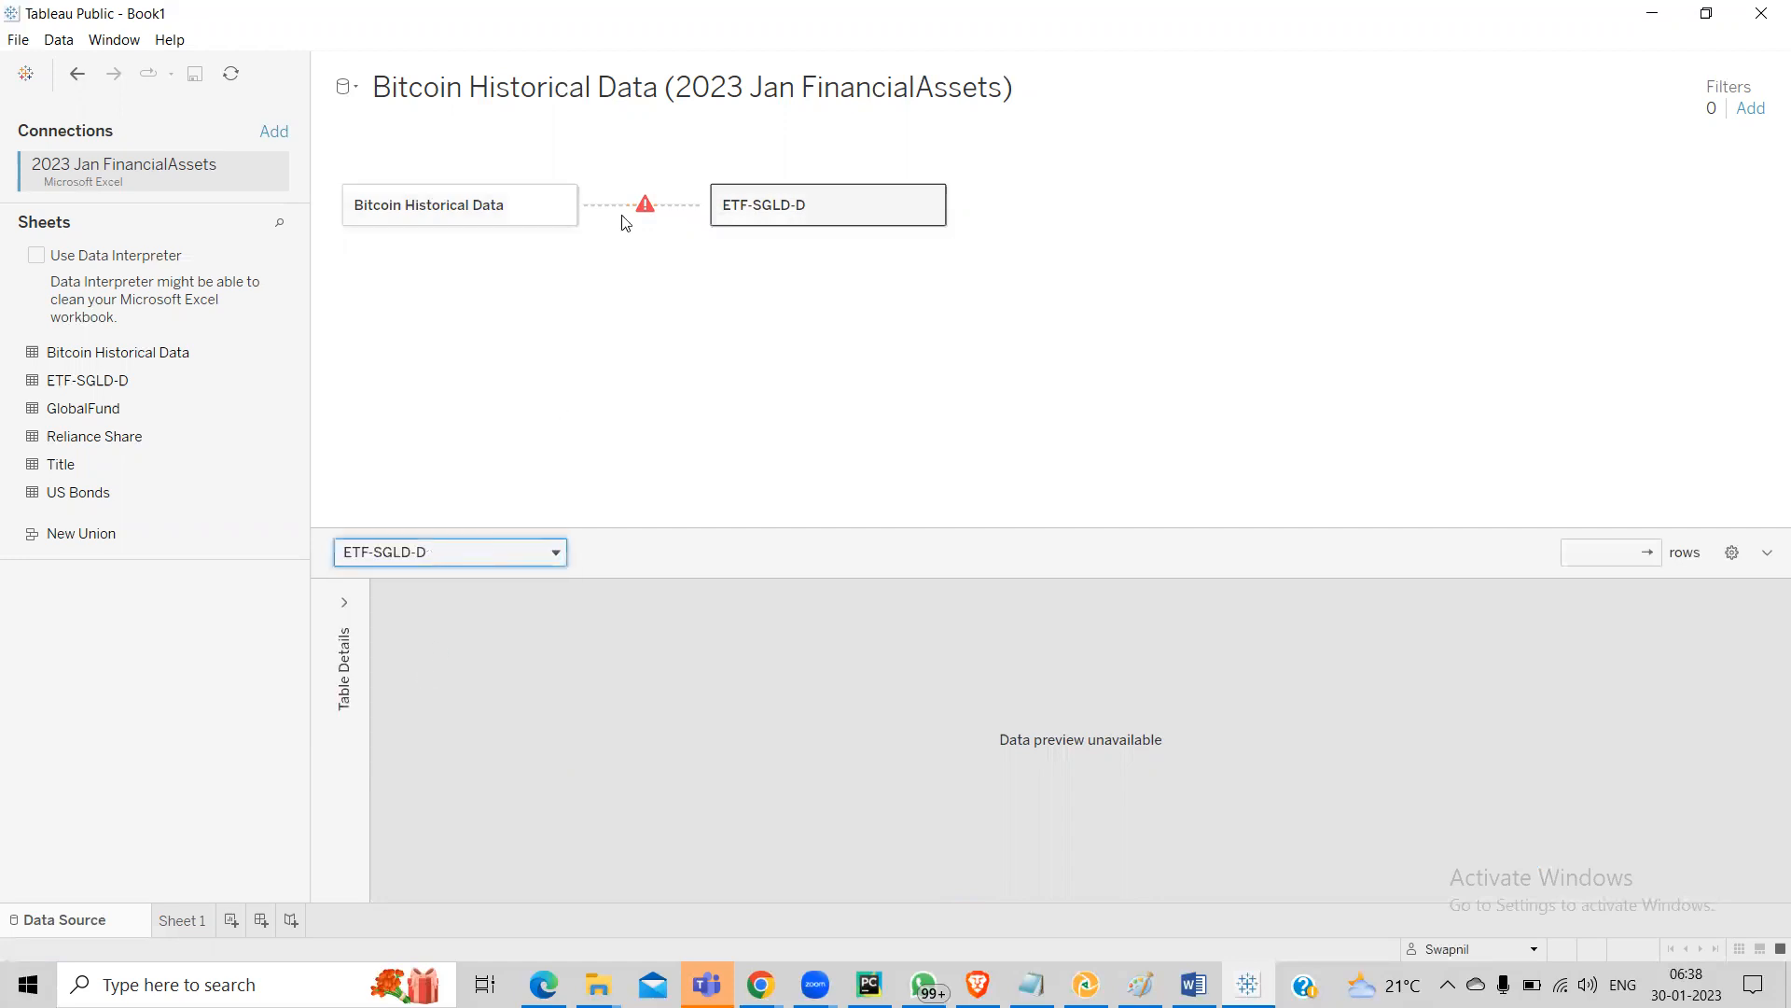
{"action": "left_click_drag", "start_coordinate": [751, 213], "coordinate": [467, 352]}
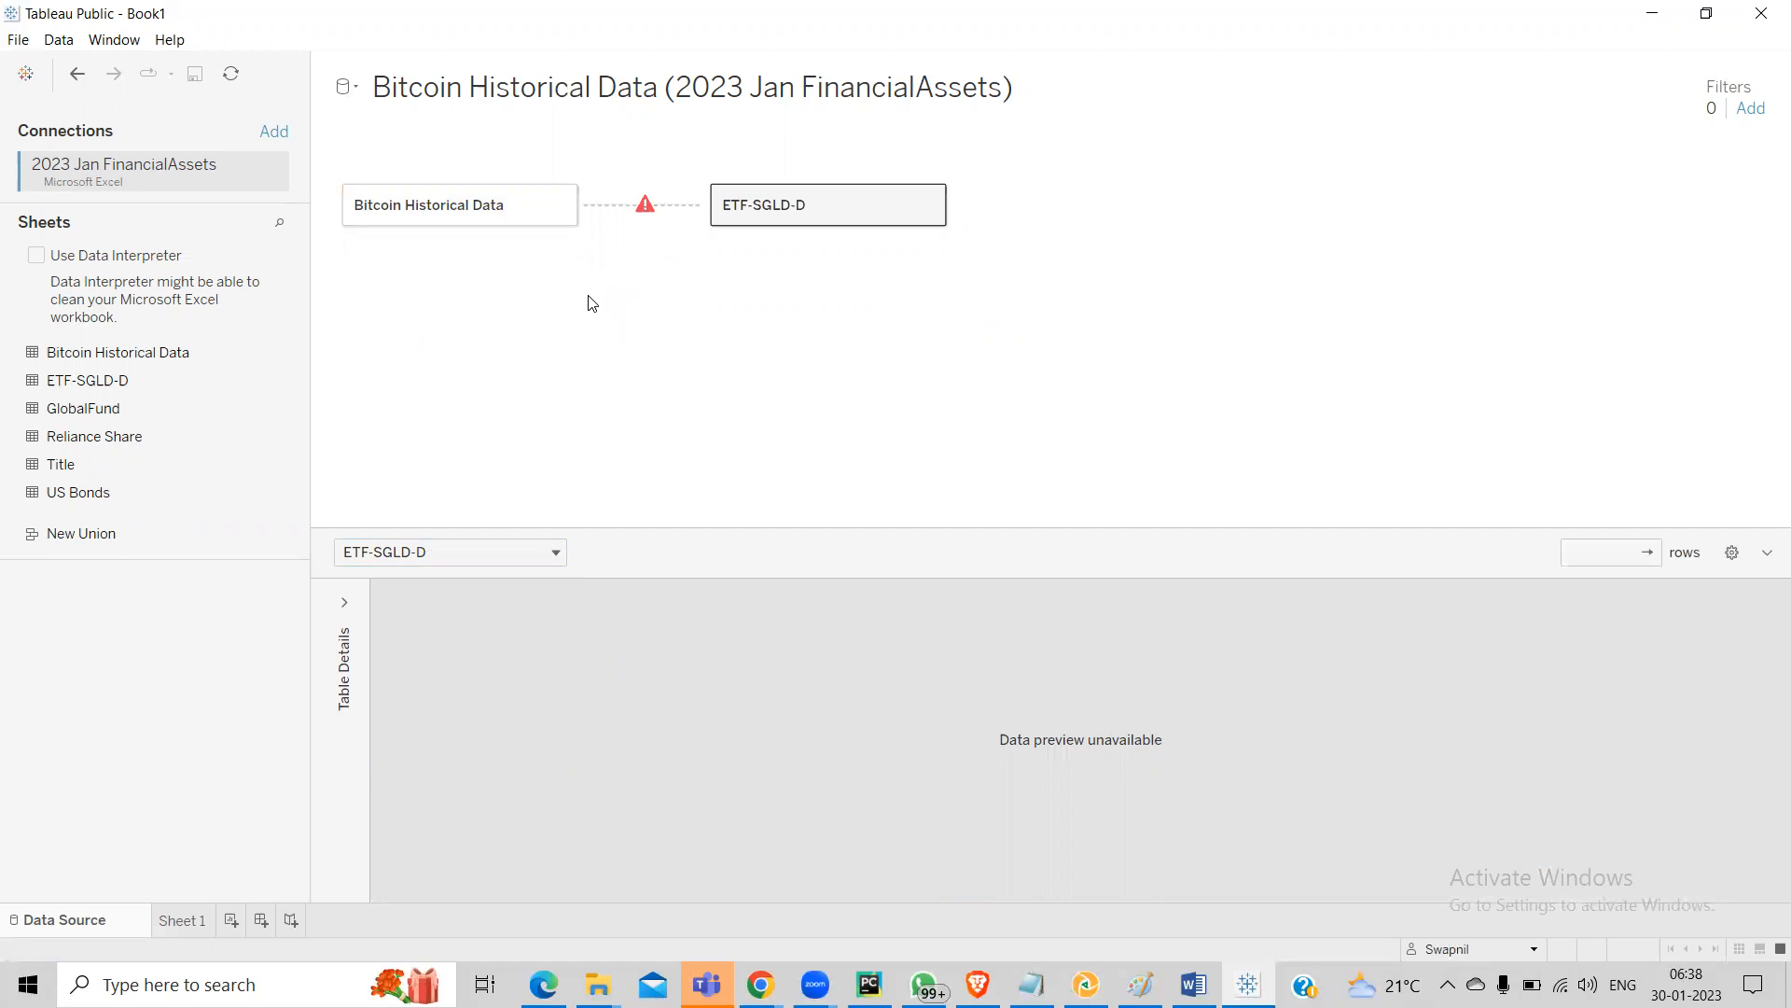
{"action": "left_click", "coordinate": [504, 551]}
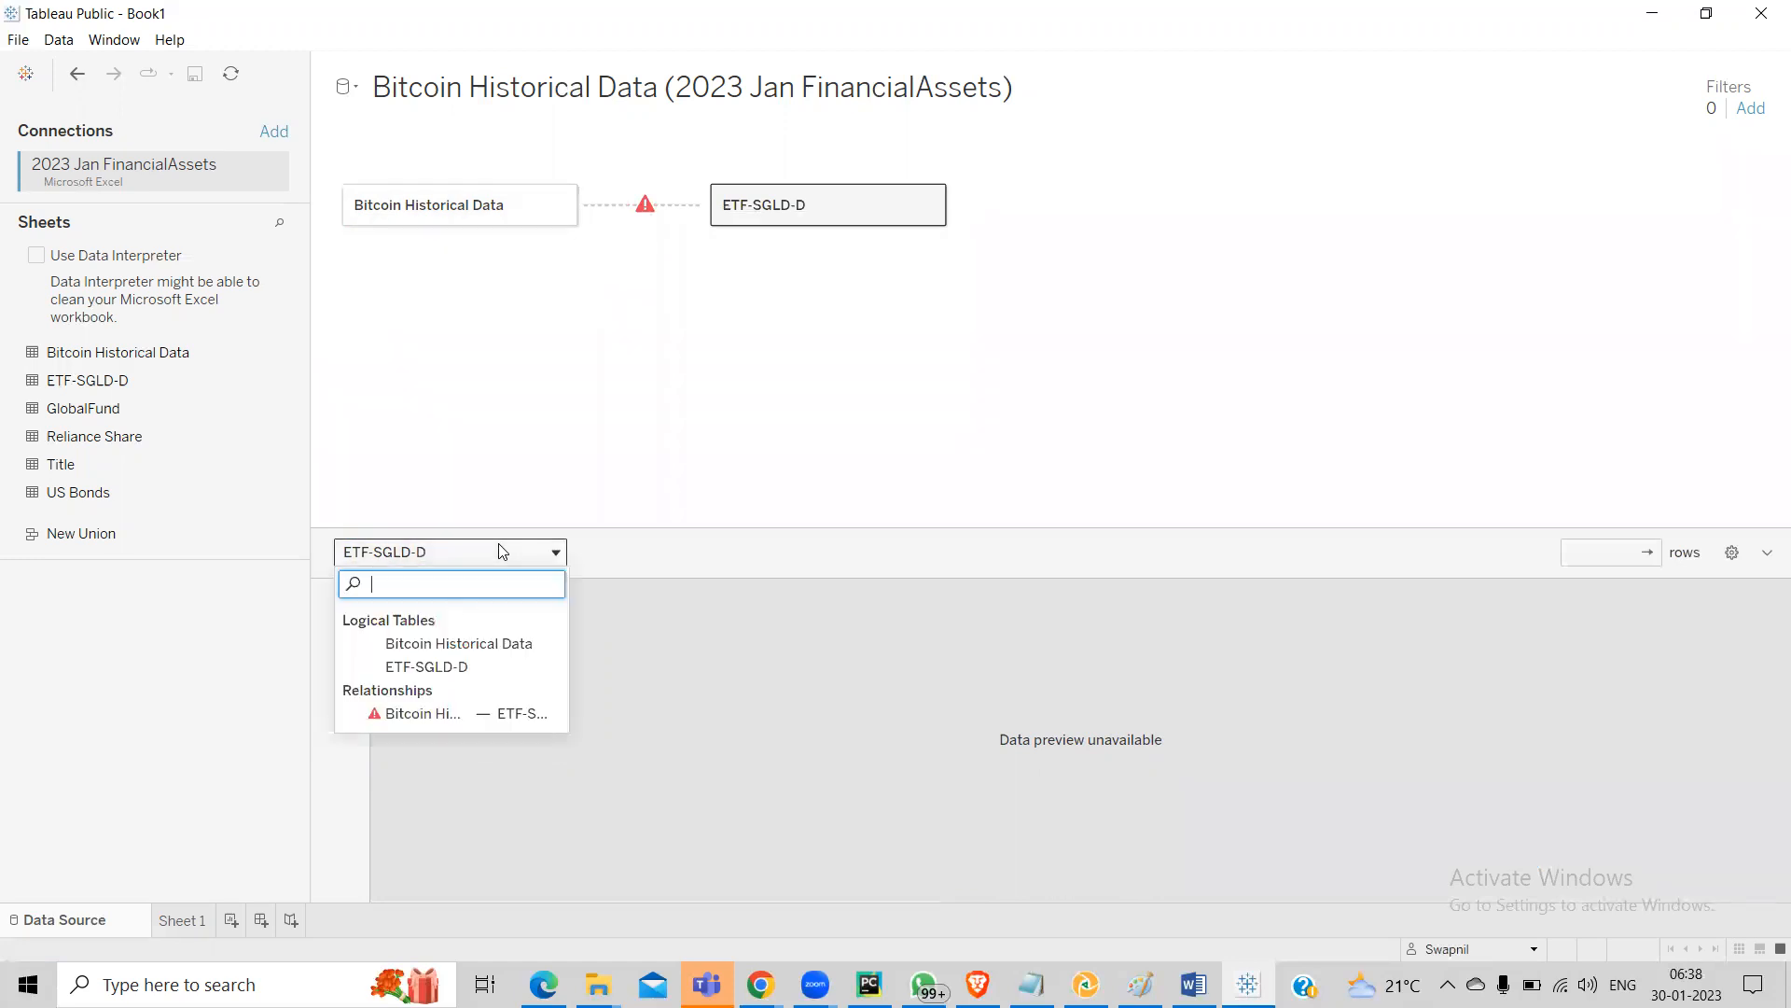
{"action": "left_click", "coordinate": [436, 714]}
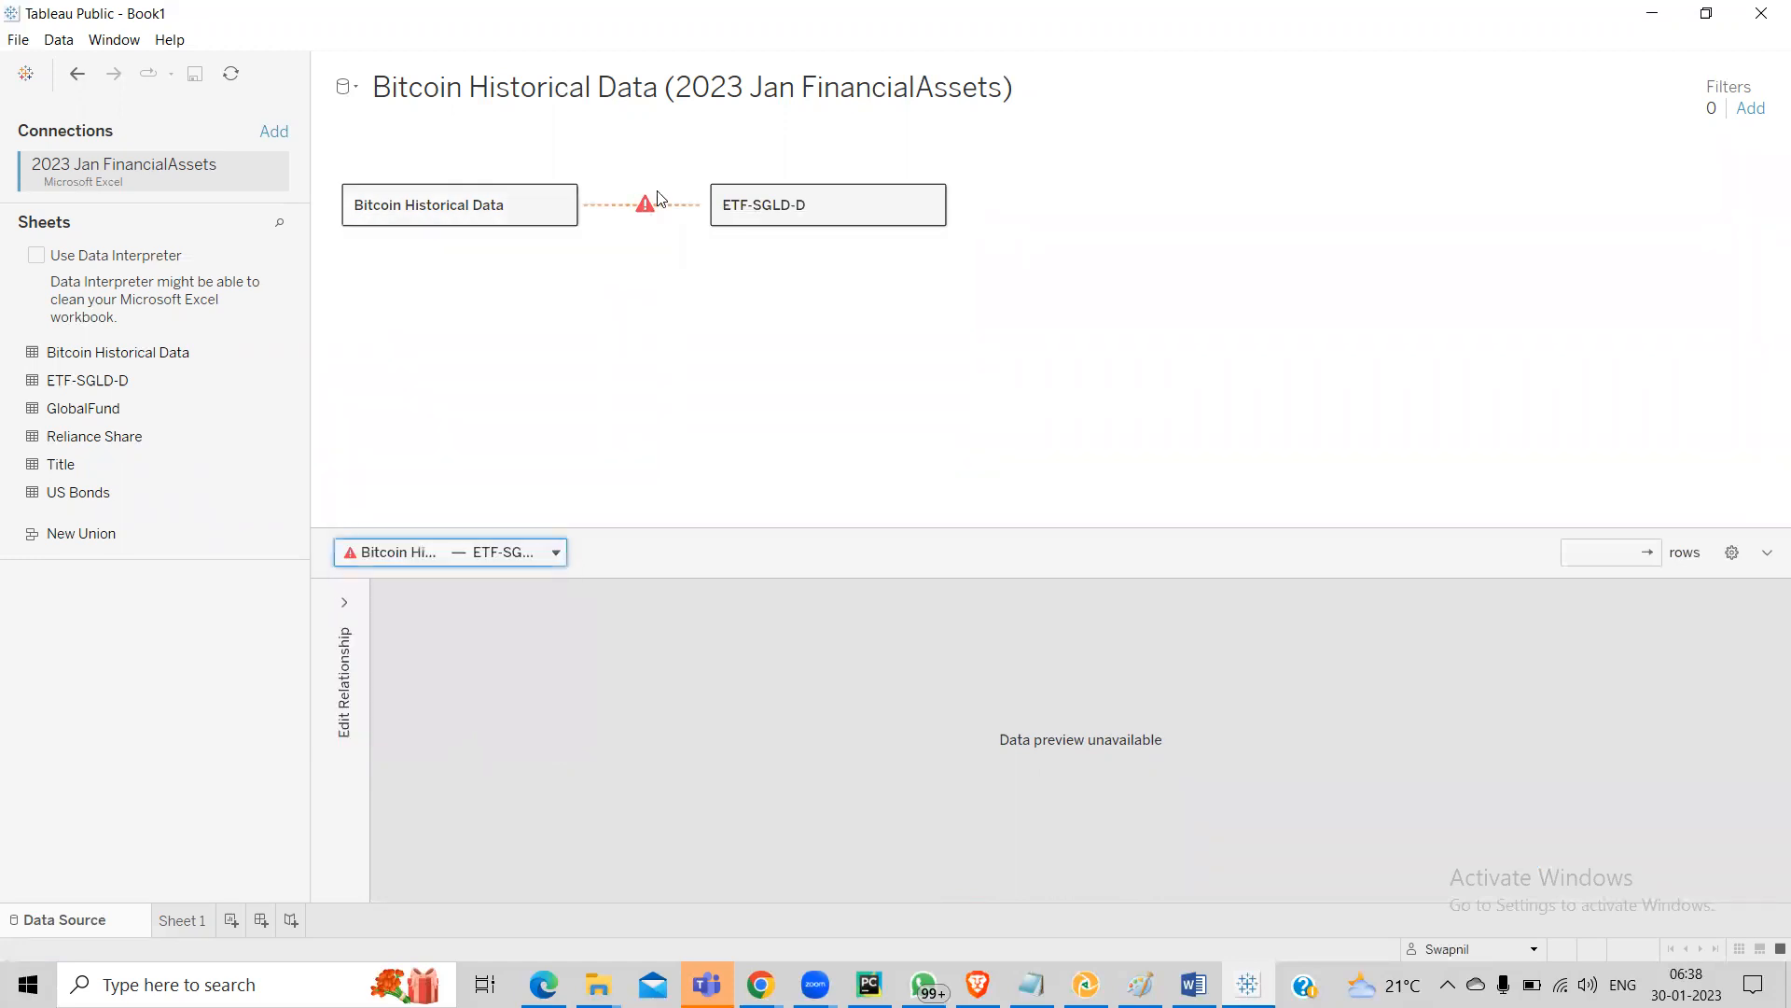
View the options of the Bitcoin Historical Data table and open the physical table of ETF-SGLD-D
{"action": "left_click", "coordinate": [548, 205]}
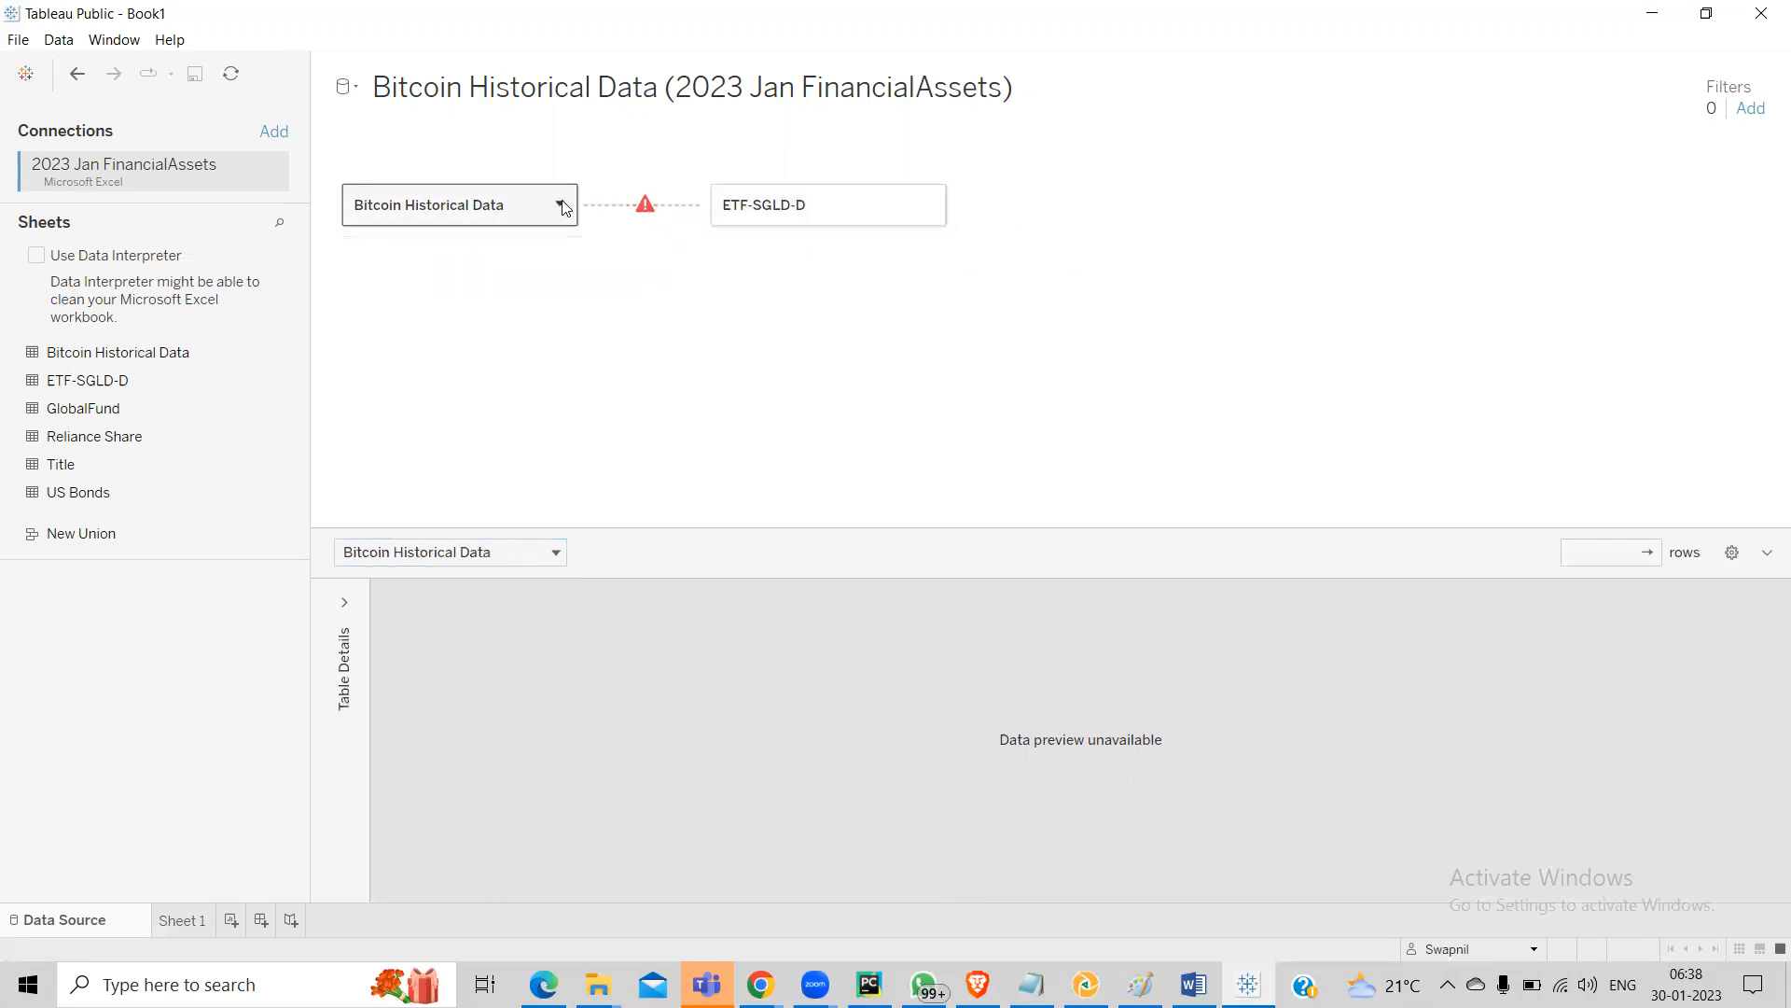
{"action": "left_click", "coordinate": [560, 204]}
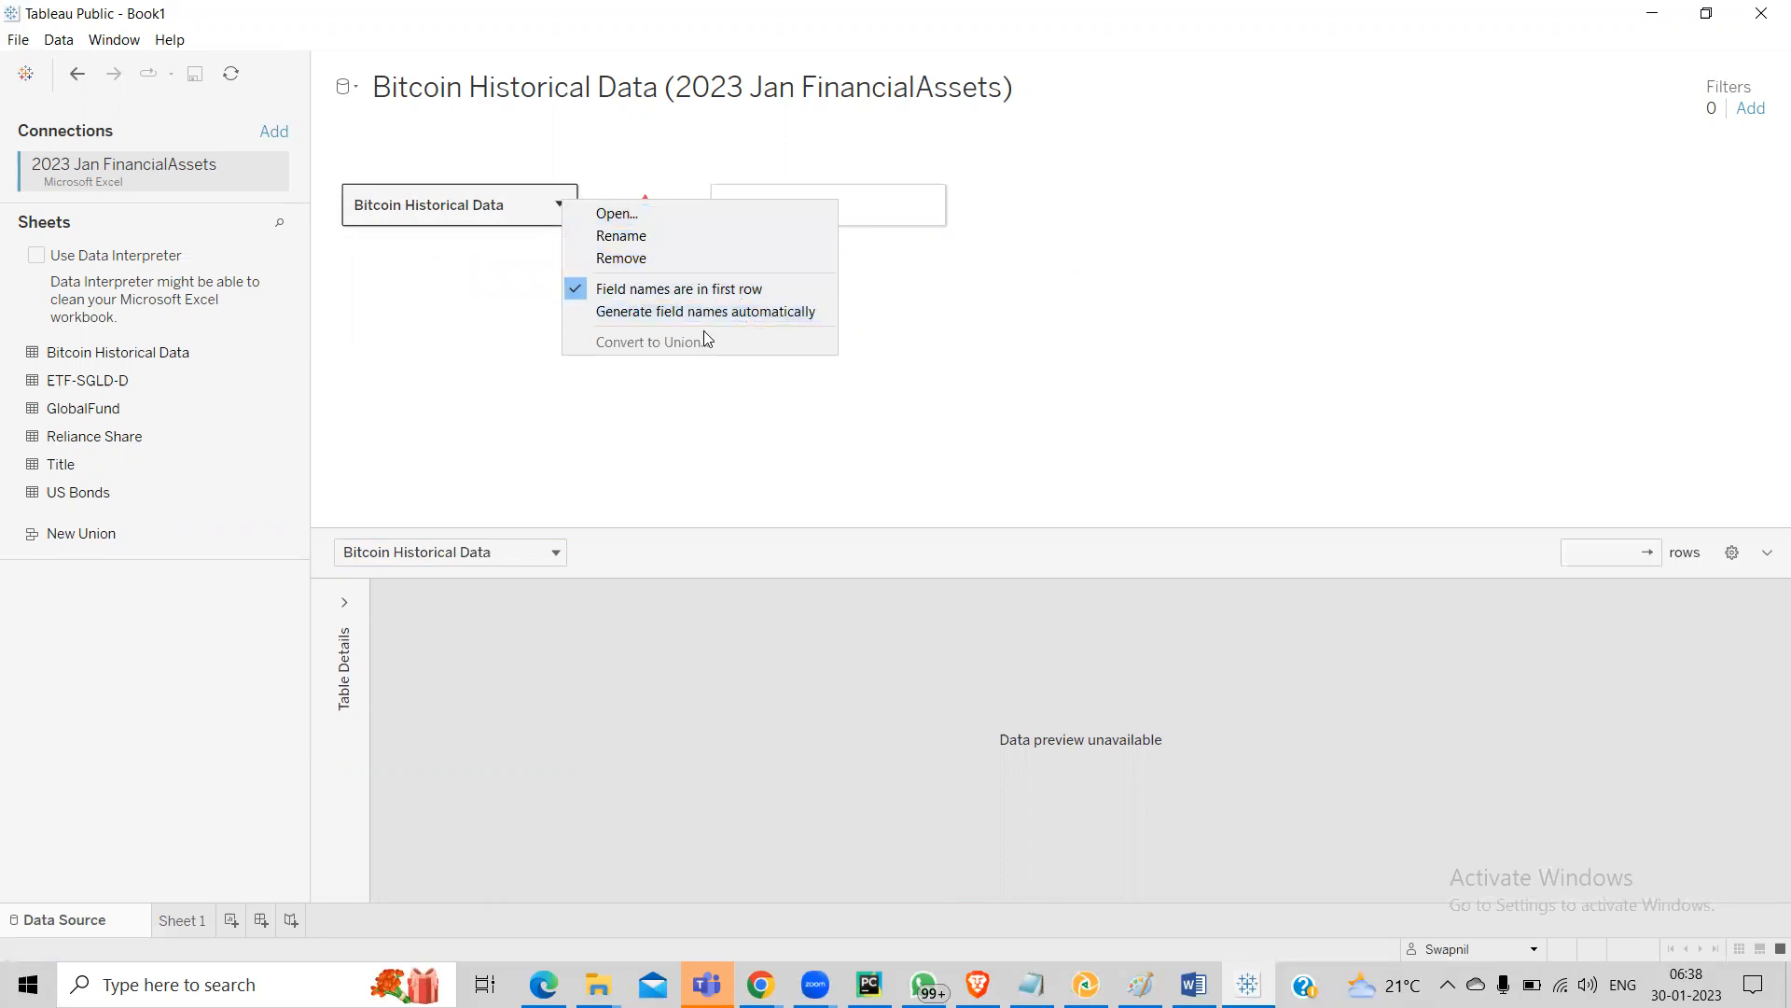
{"action": "left_click", "coordinate": [932, 364]}
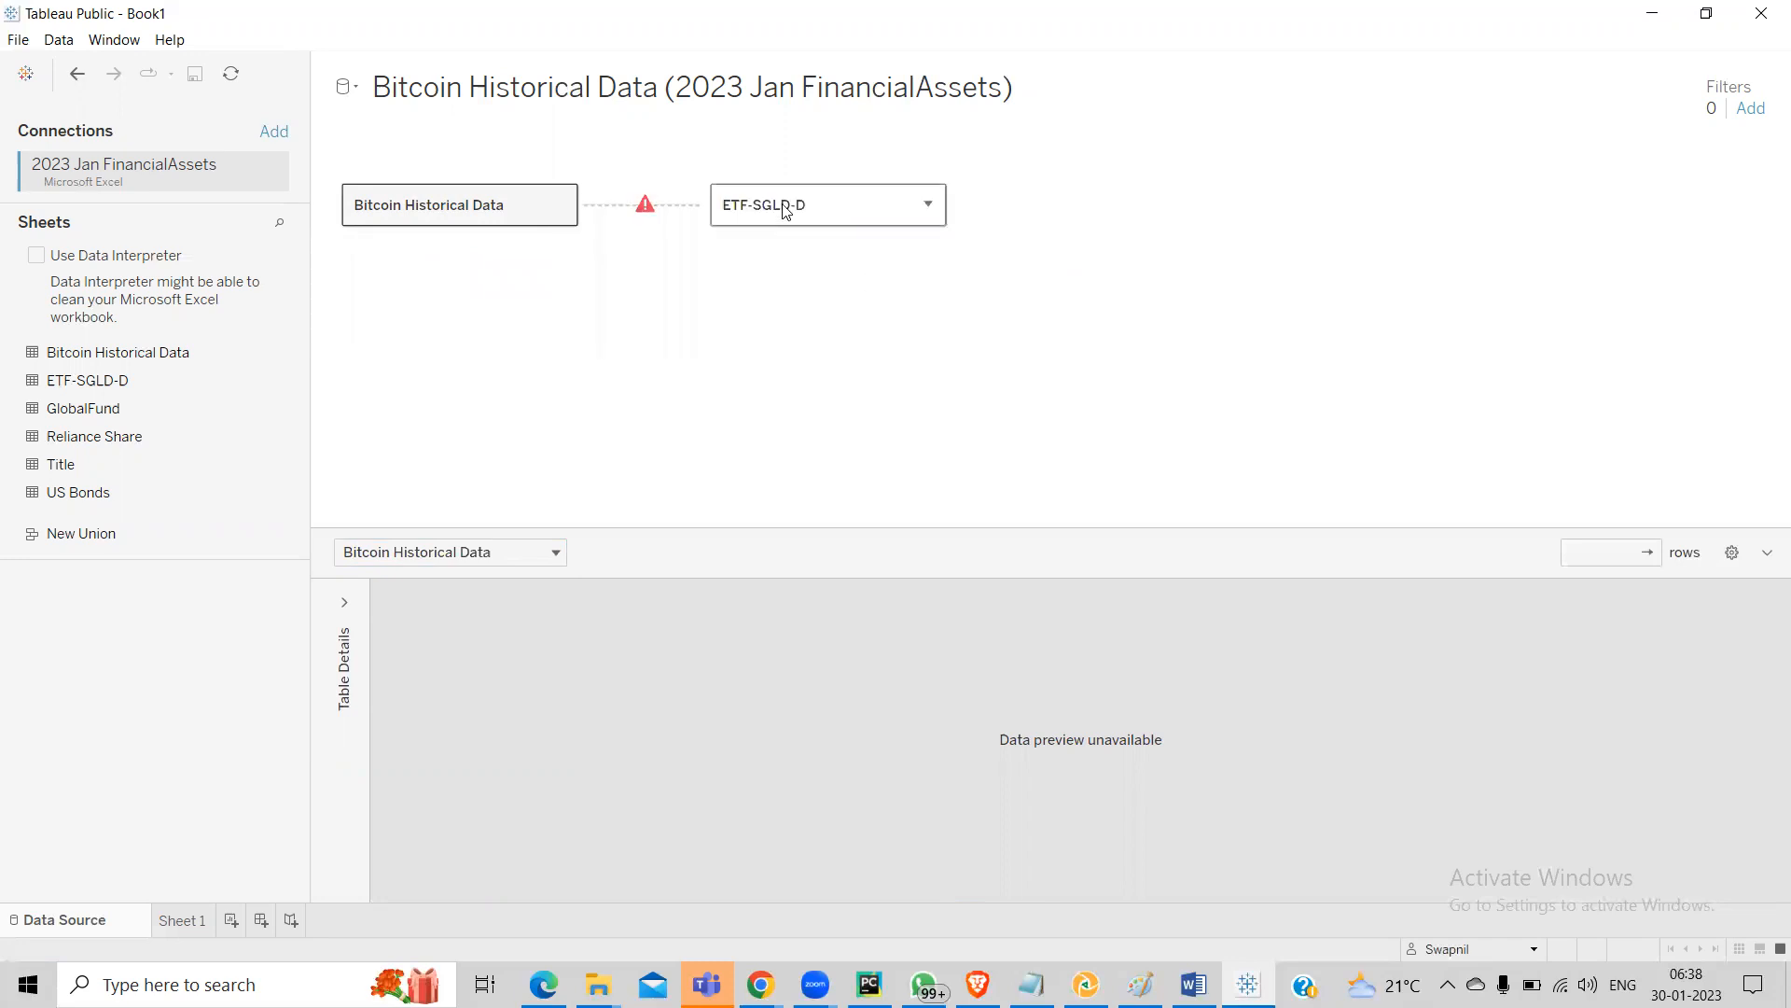
{"action": "double_click", "coordinate": [786, 212]}
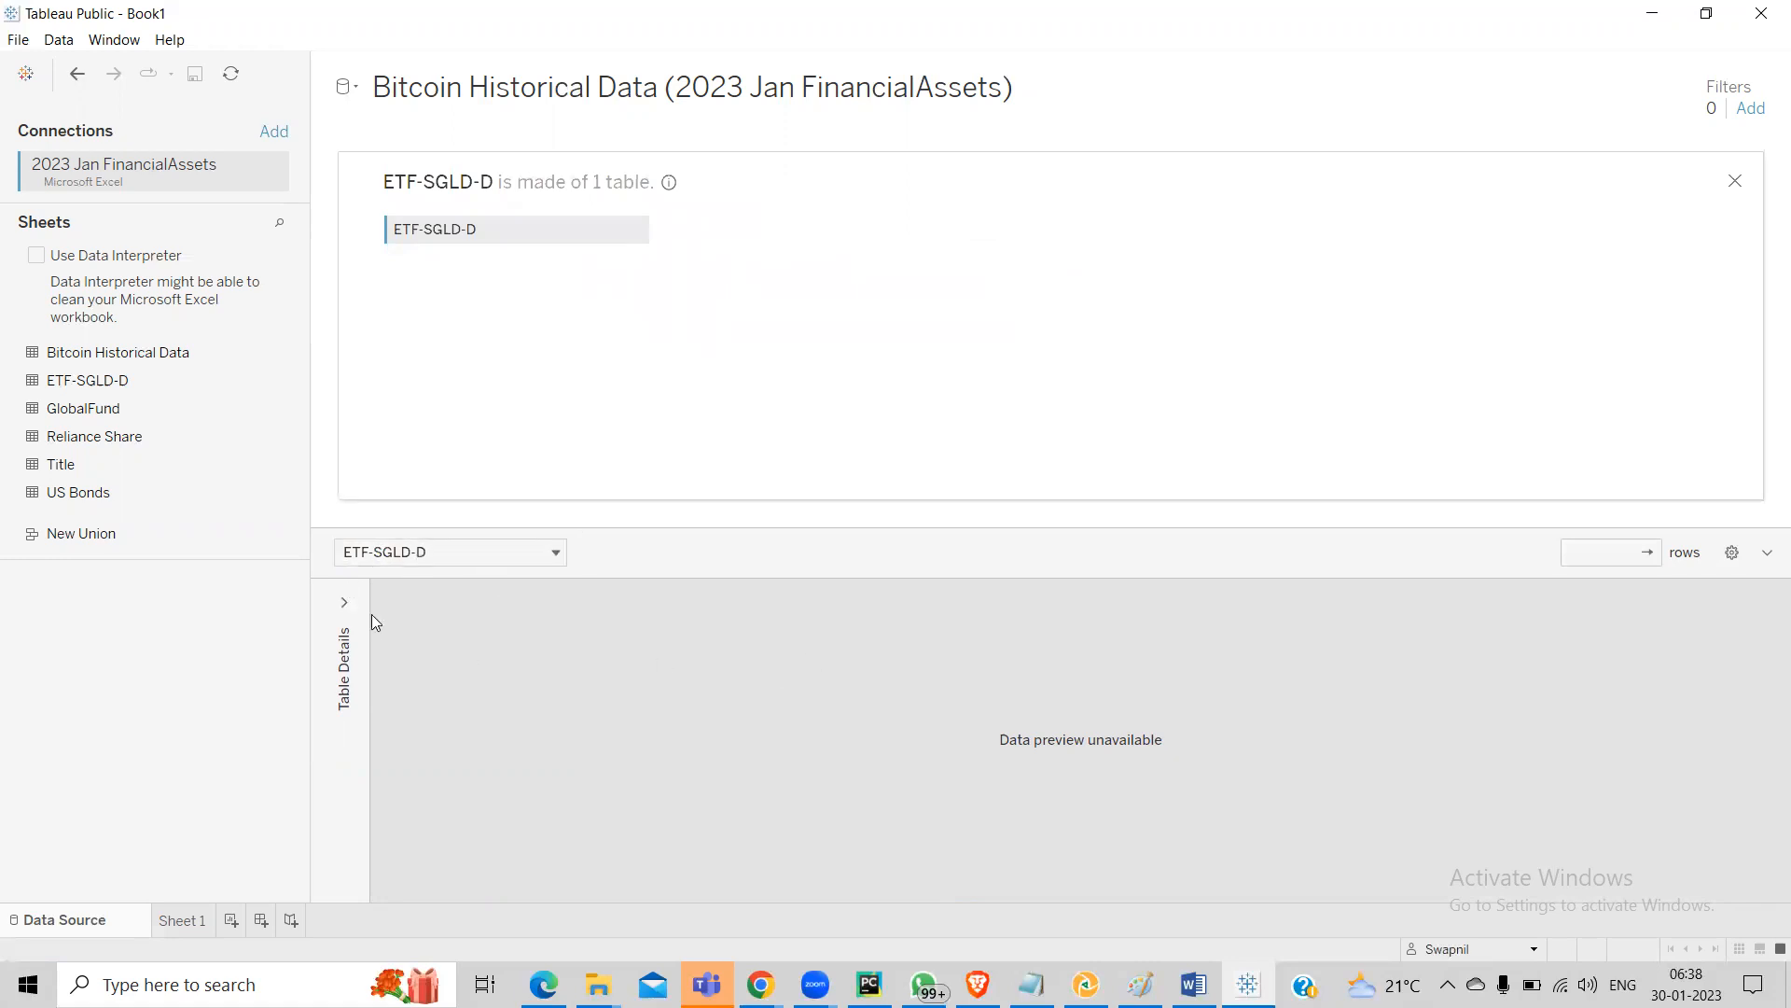
Change the data type of the Date (ETF-SGLD-D) field from the table details to Date
{"action": "left_click", "coordinate": [345, 603]}
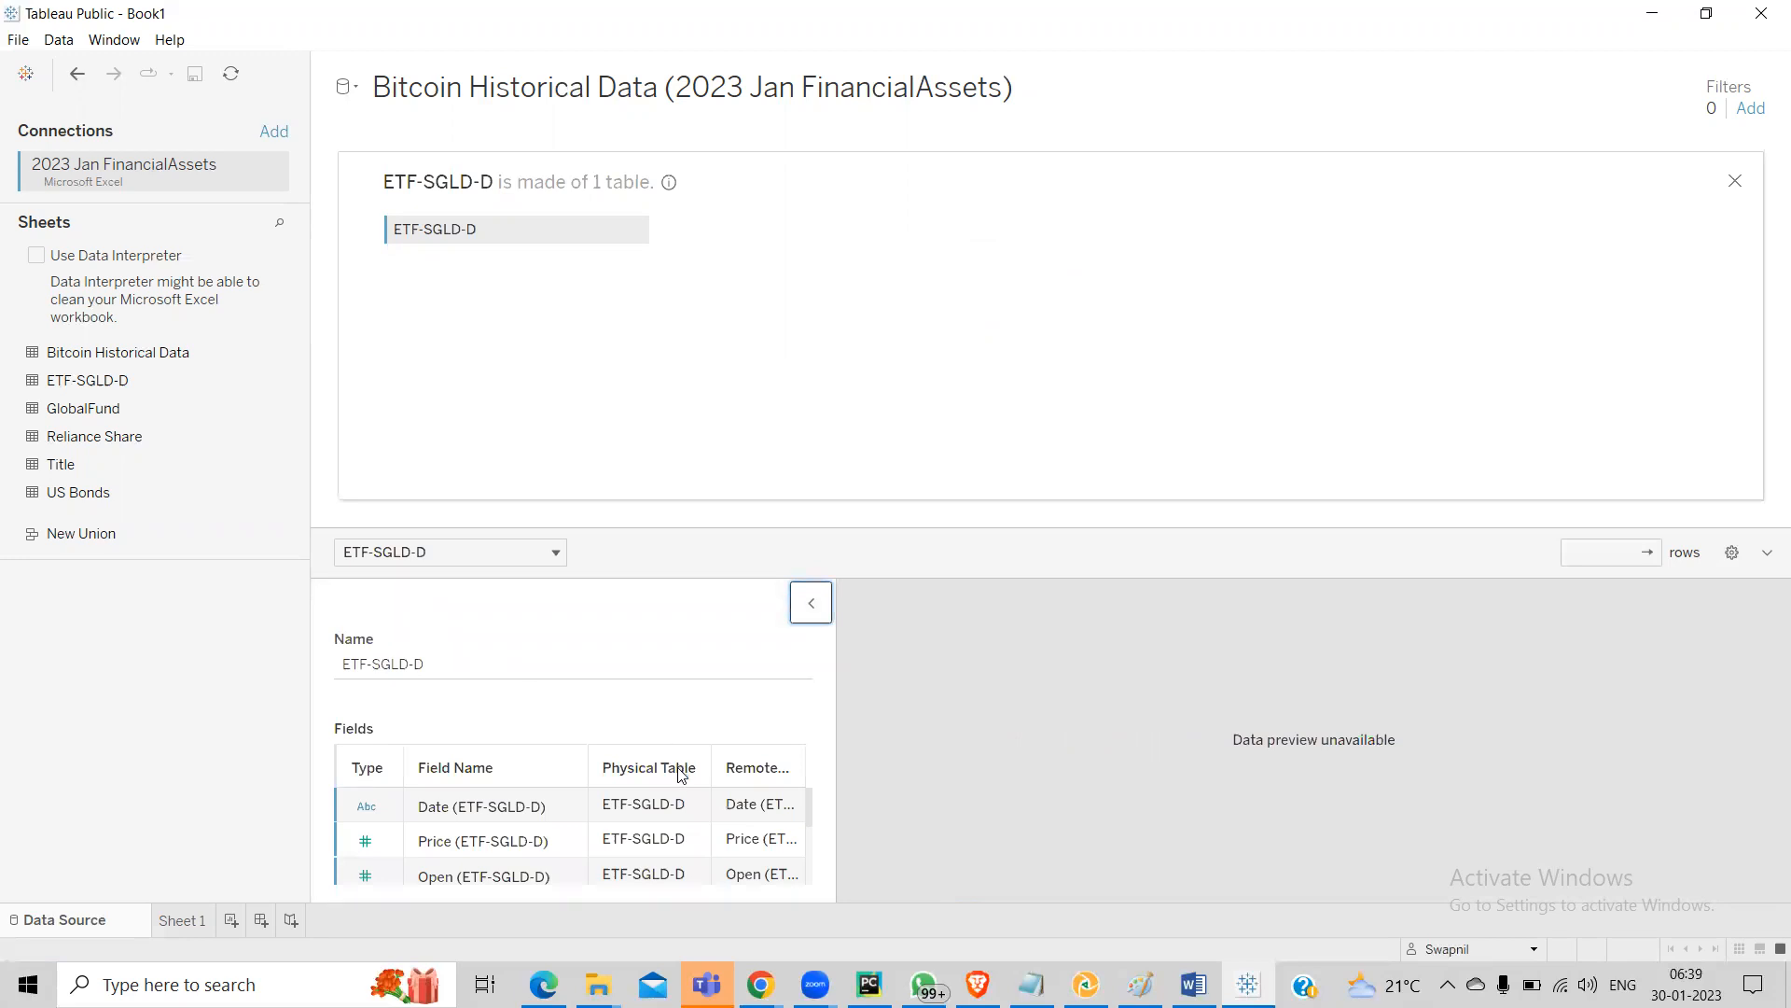
{"action": "left_click", "coordinate": [373, 814]}
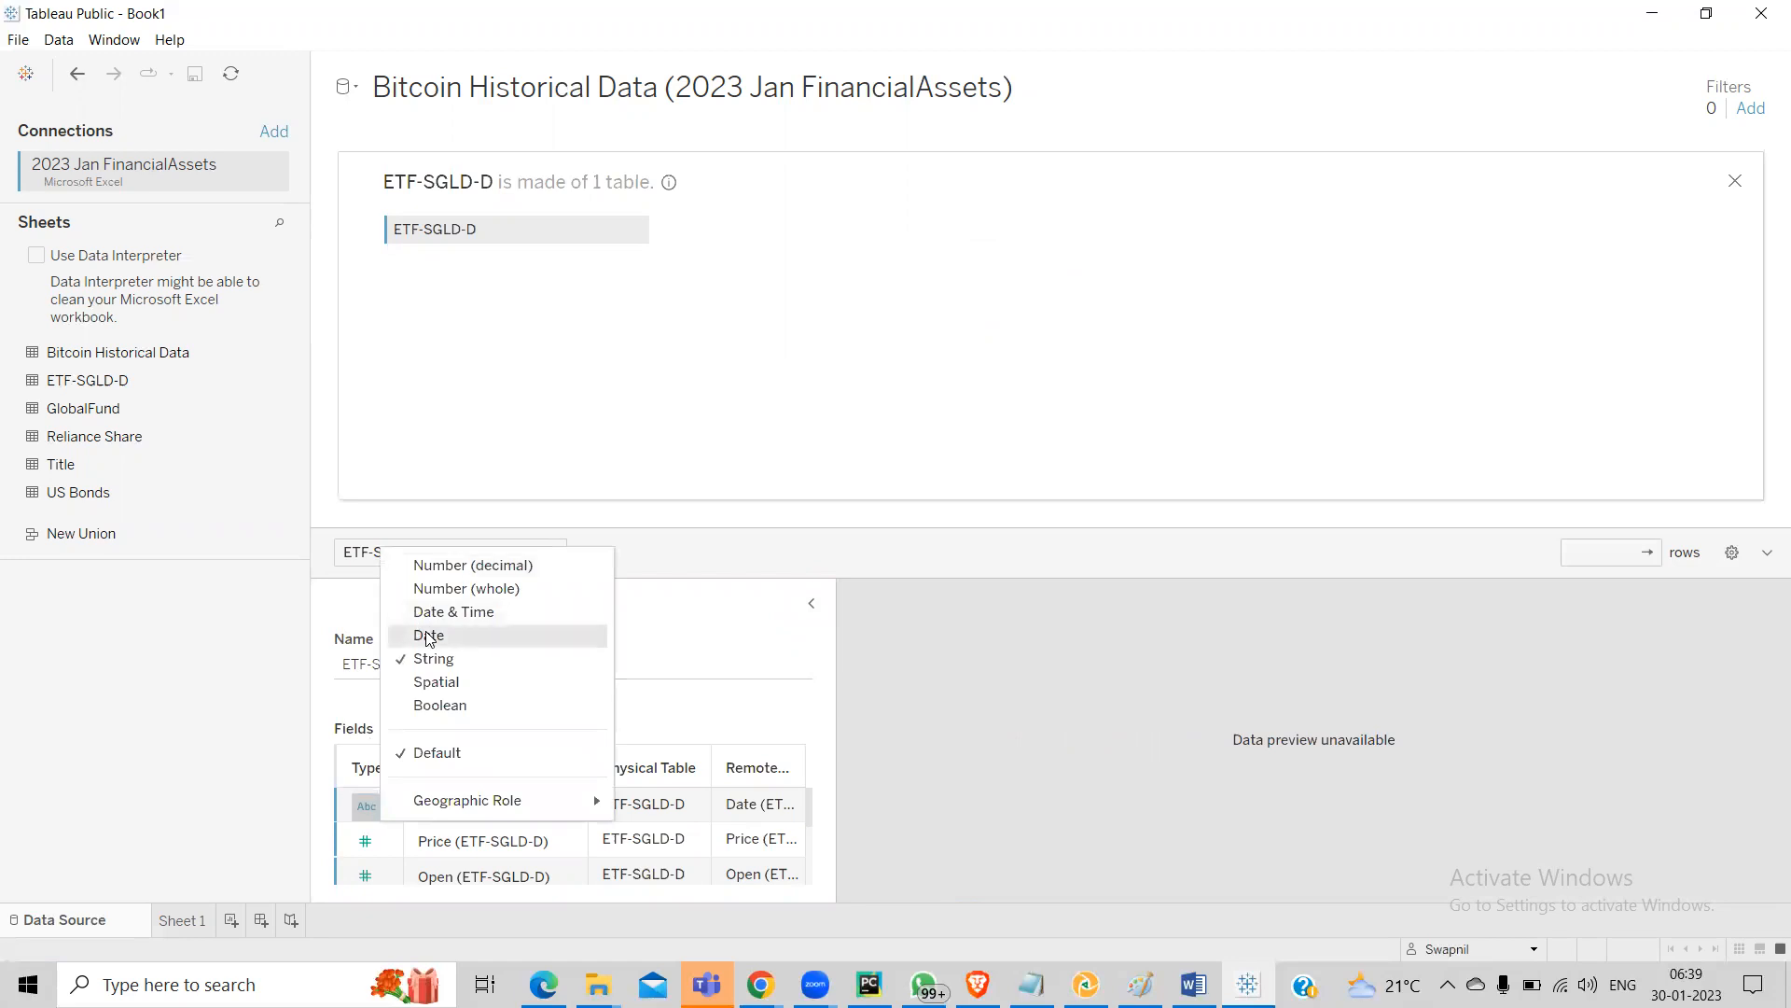
{"action": "left_click", "coordinate": [429, 636]}
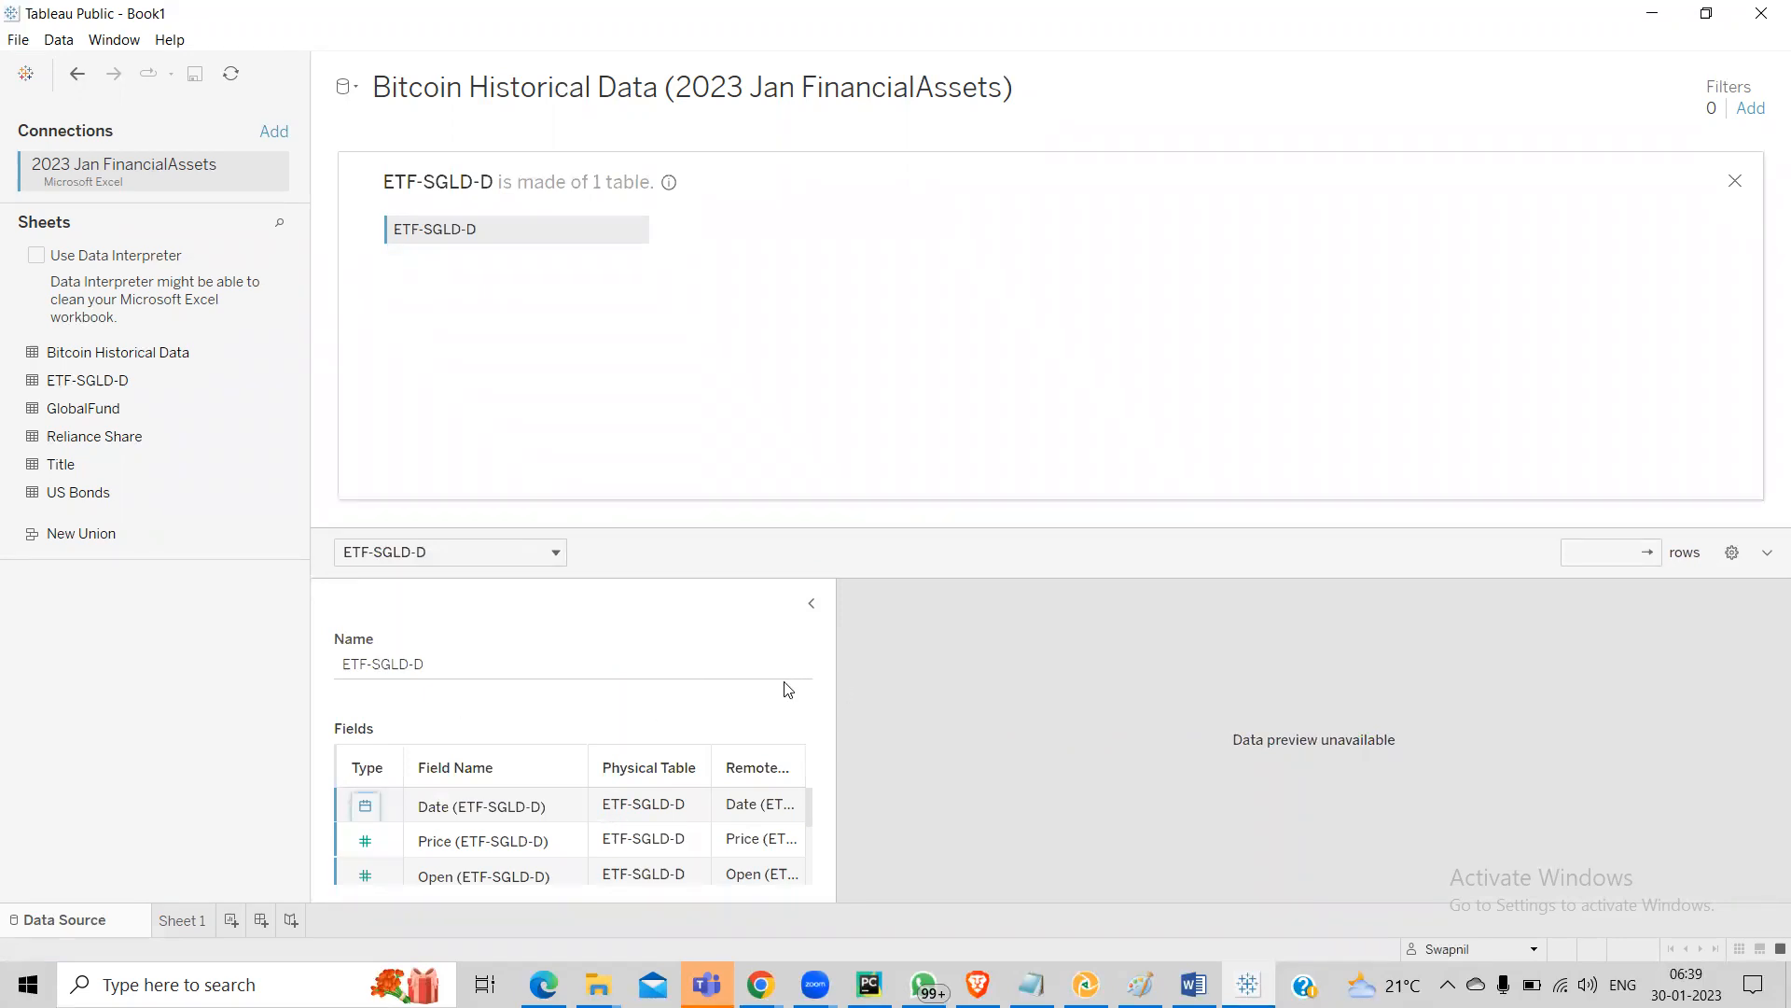
{"action": "scroll", "coordinate": [509, 811], "scroll_direction": "down", "scroll_amount": 3}
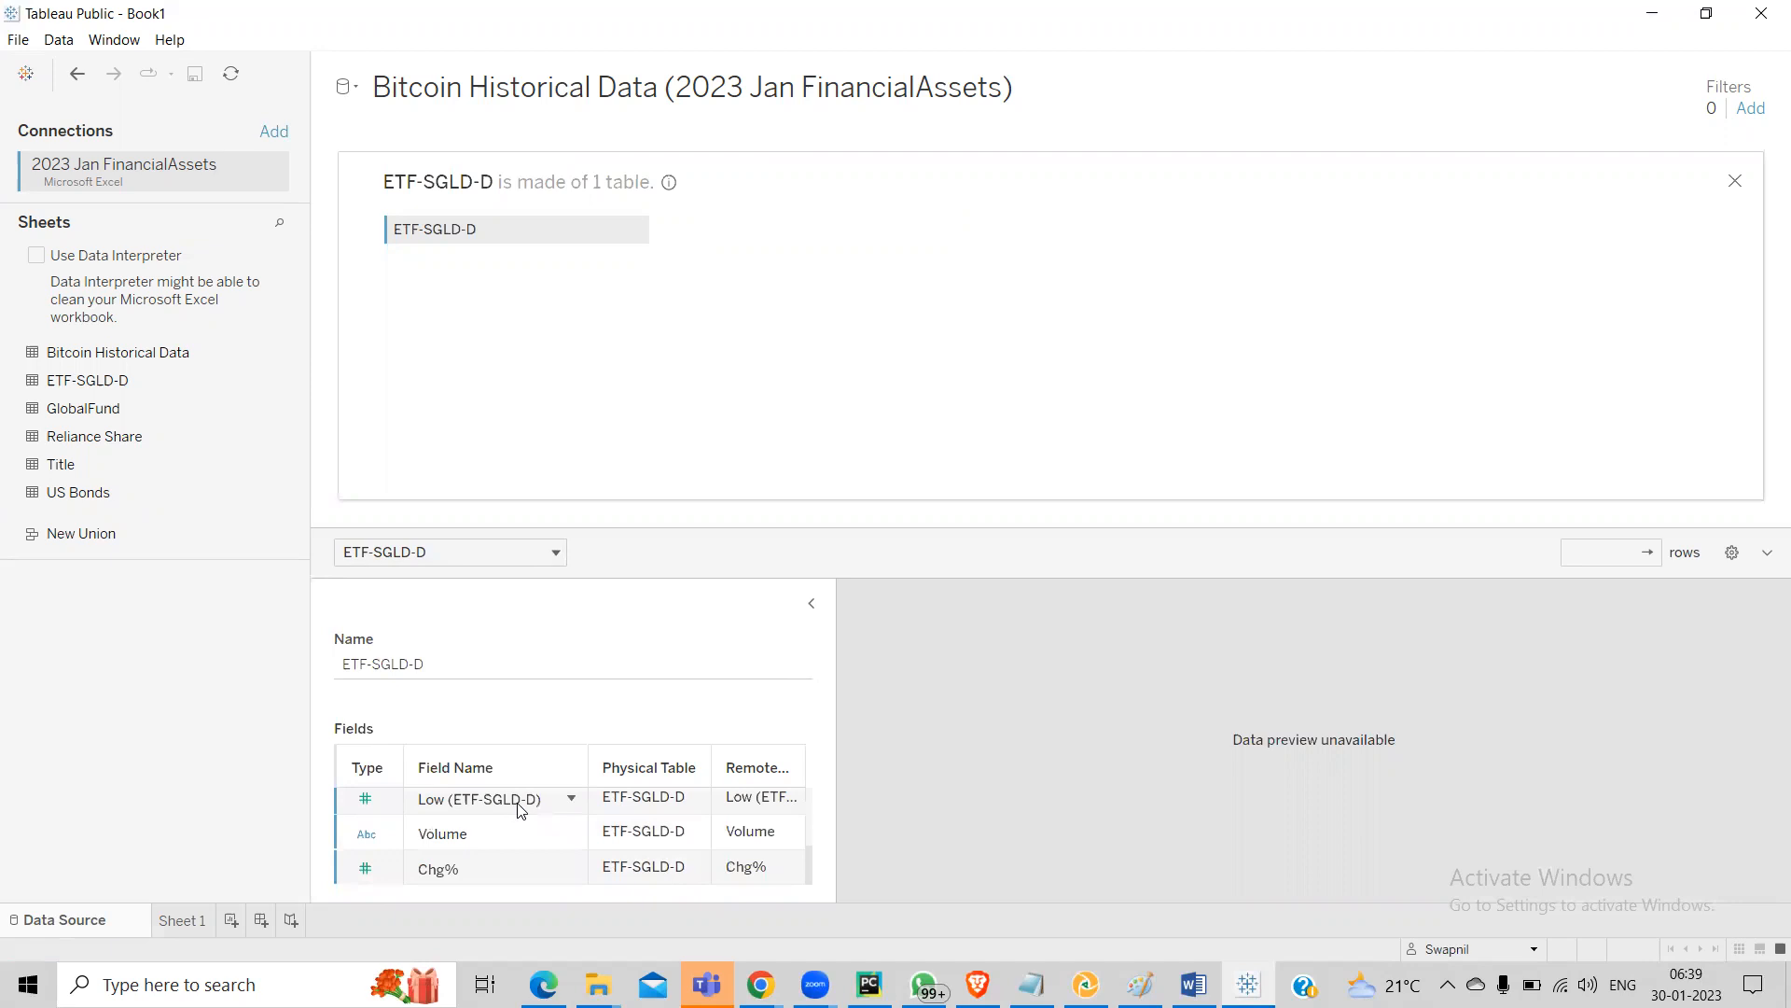
{"action": "scroll", "coordinate": [519, 810], "scroll_direction": "up", "scroll_amount": 3}
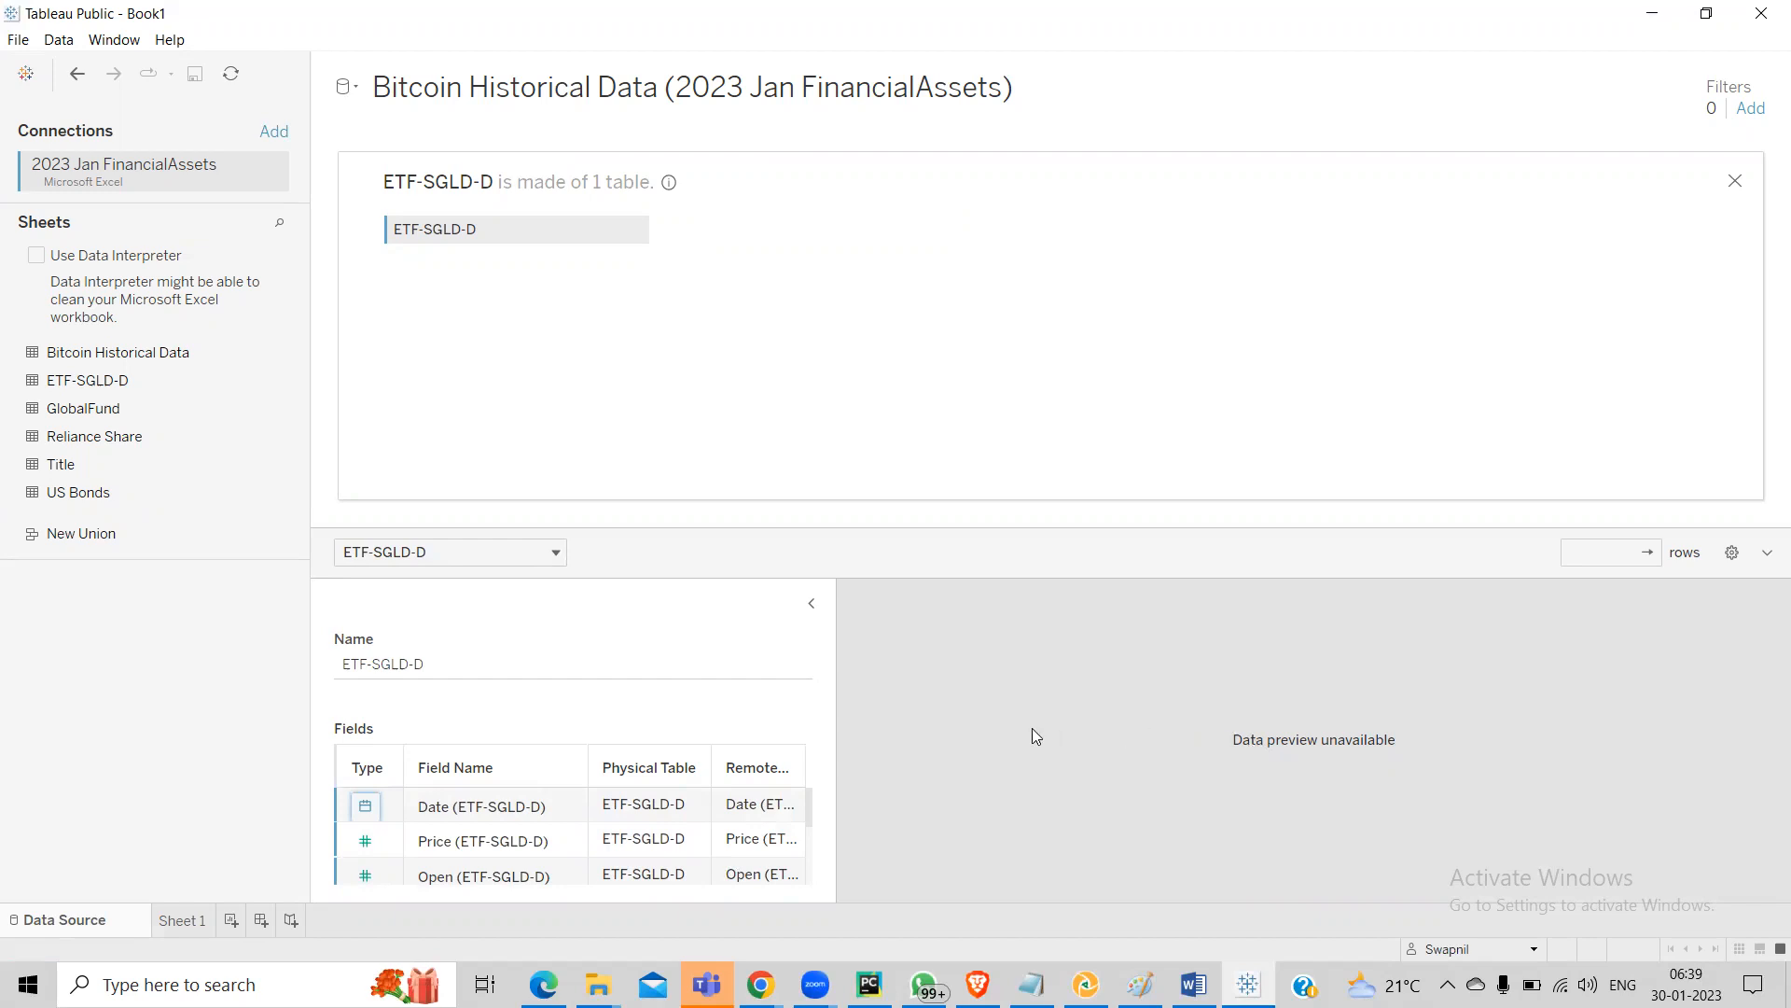
Select ETF-SGLD-D for preview, collapse its table details and view the options of its physical table
{"action": "left_click", "coordinate": [508, 555]}
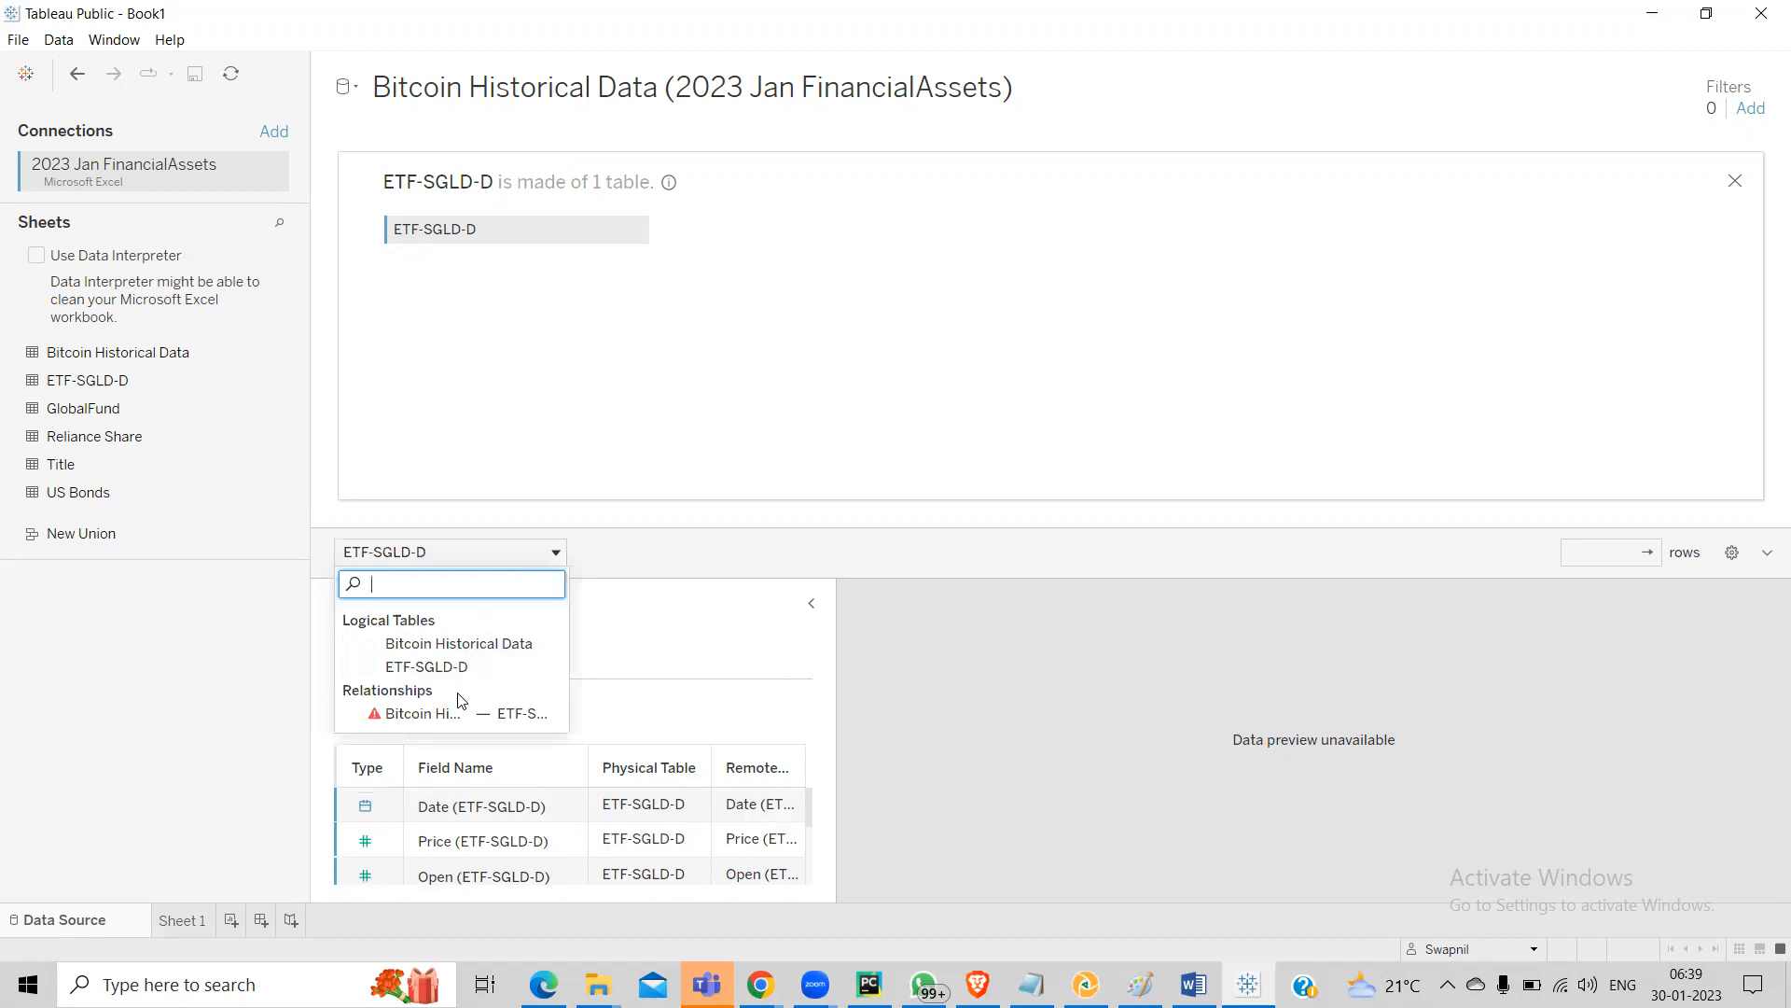
{"action": "left_click", "coordinate": [450, 666]}
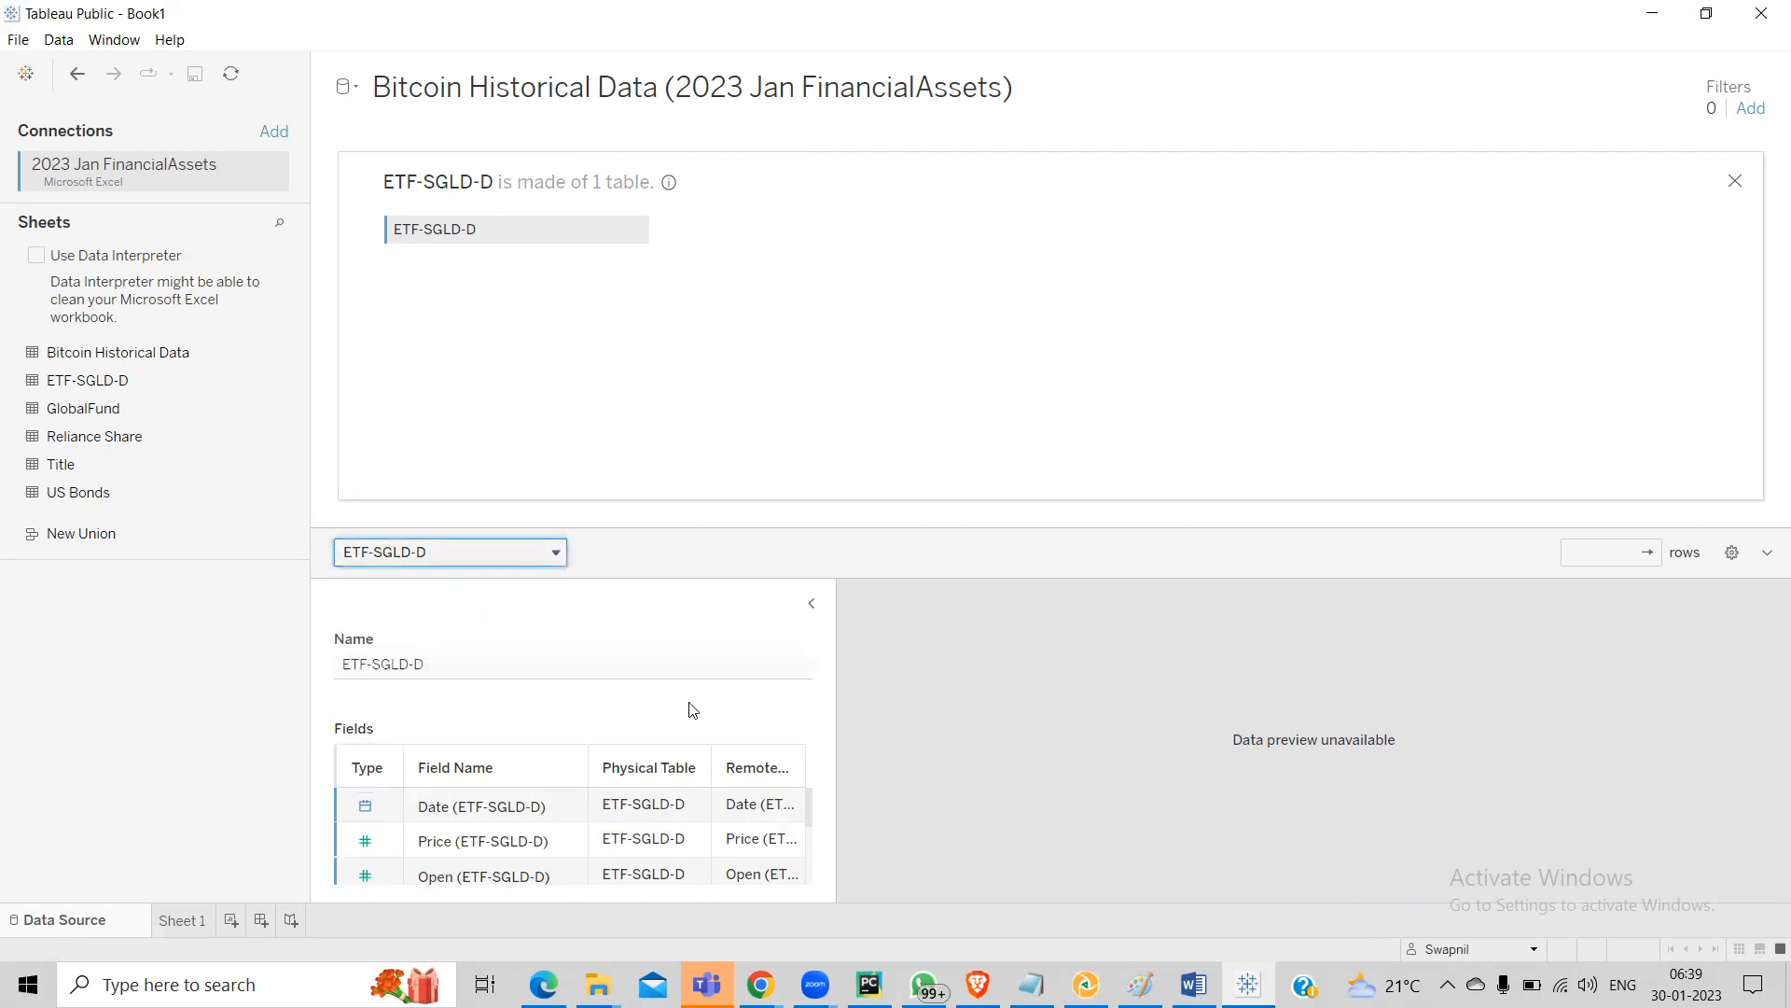
{"action": "left_click", "coordinate": [811, 606]}
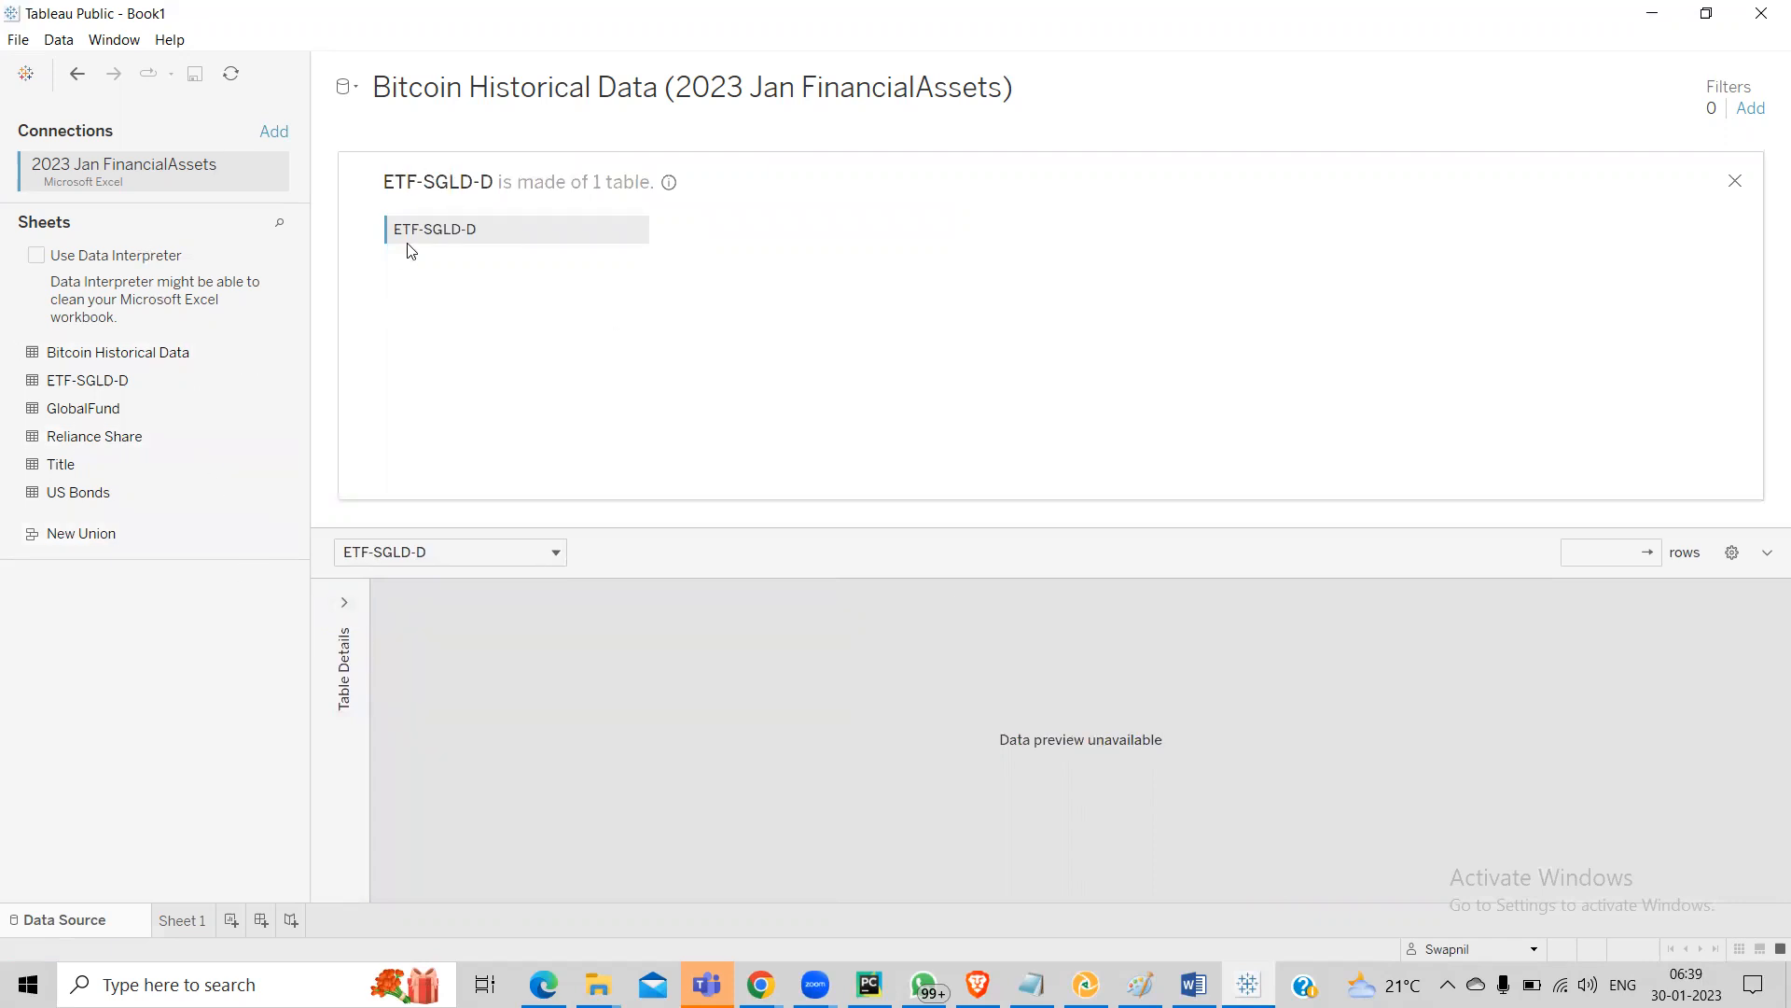
{"action": "left_click", "coordinate": [637, 230]}
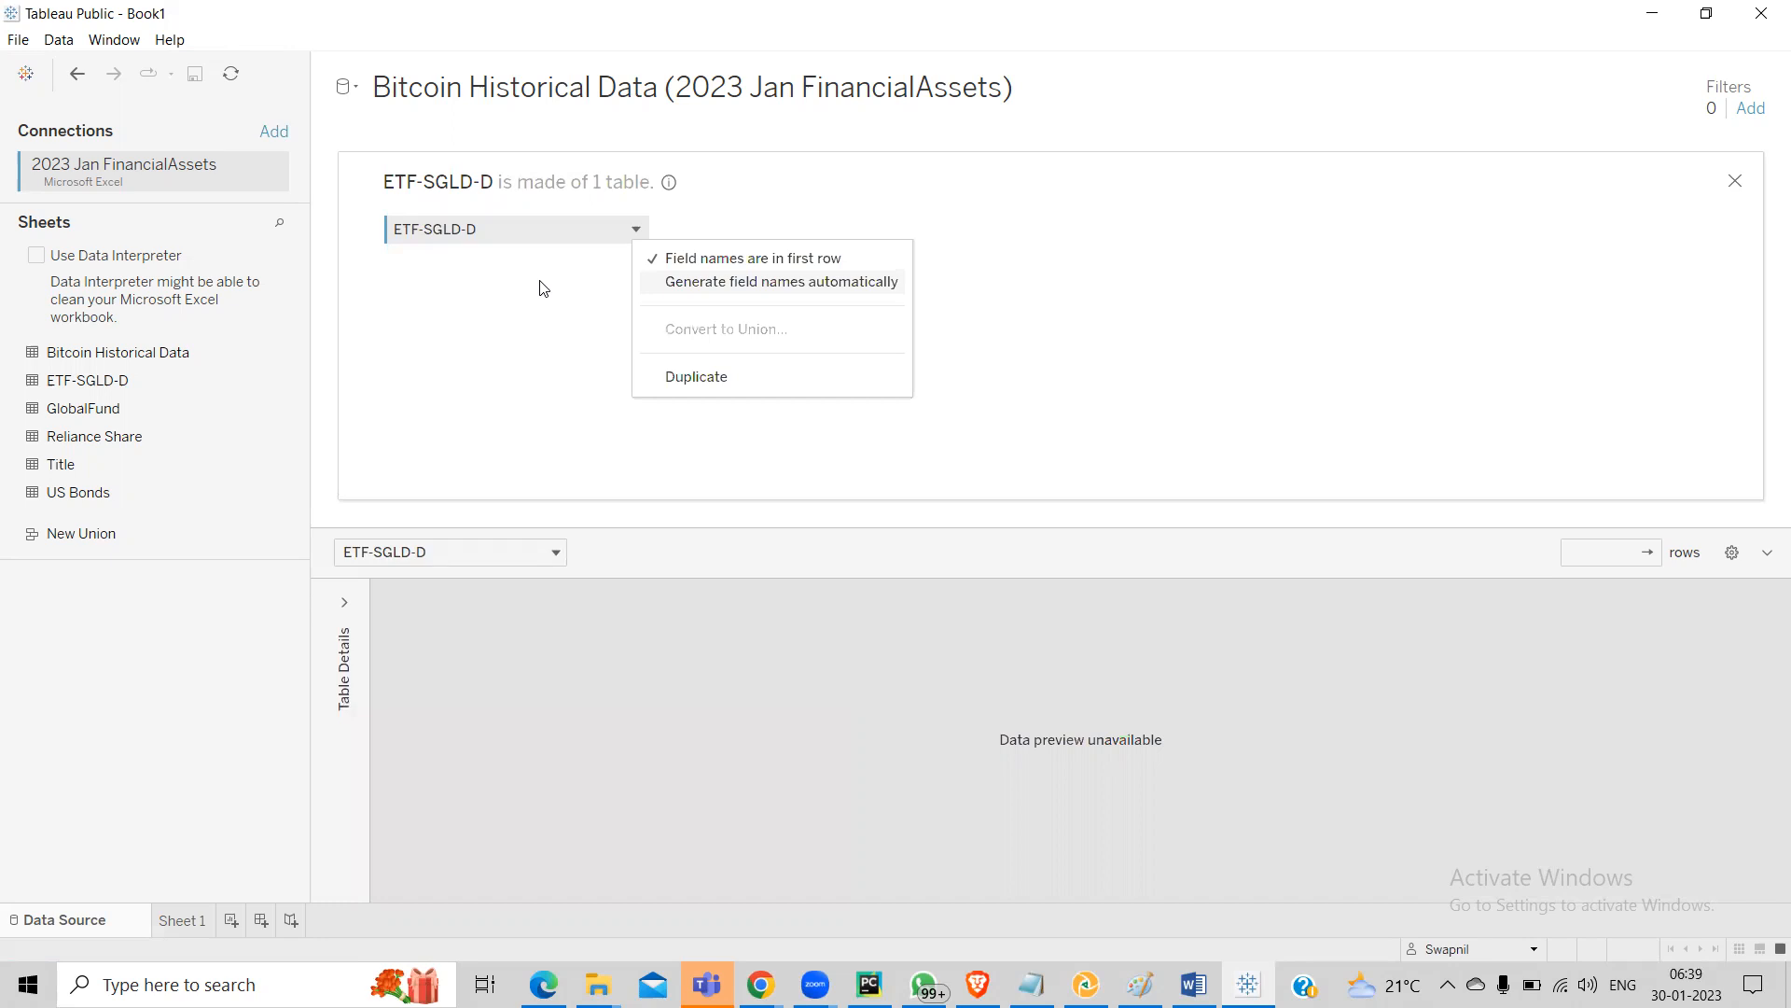
{"action": "left_click", "coordinate": [529, 186]}
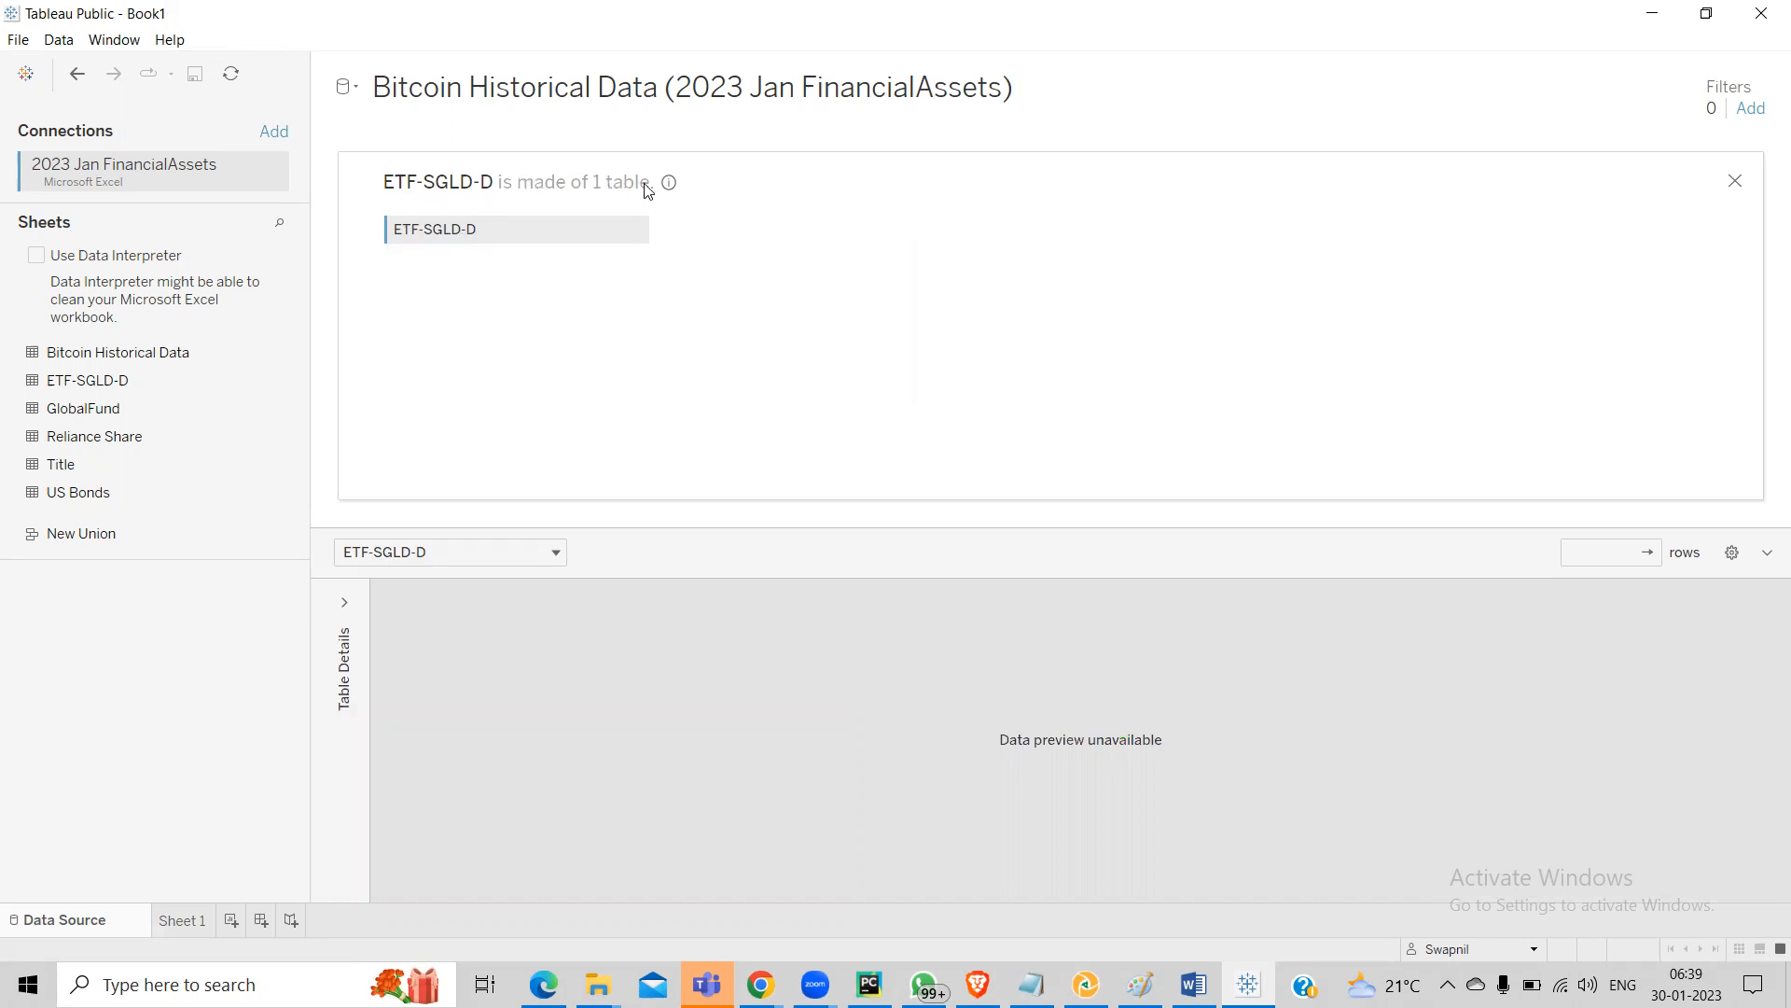
{"action": "mouse_move", "coordinate": [669, 185]}
{"action": "left_click", "coordinate": [93, 380]}
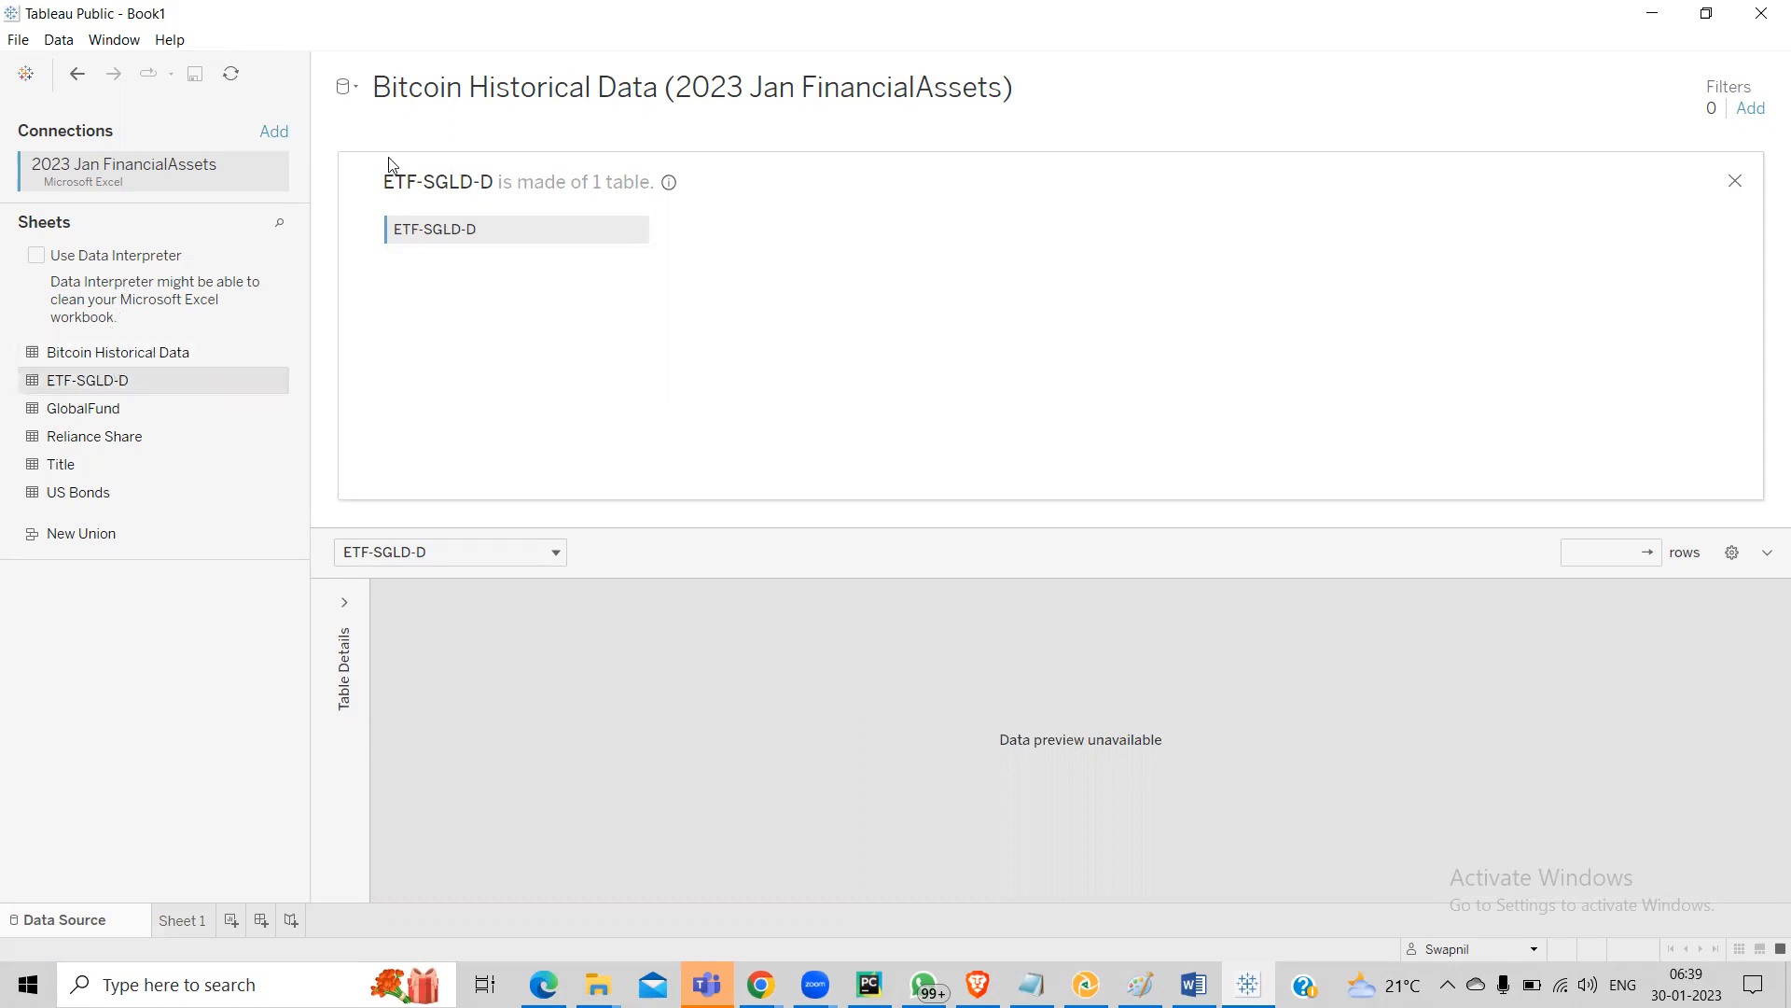
Try to rename the data source as 2023 Jan FinancialAssets
{"action": "left_click", "coordinate": [435, 91]}
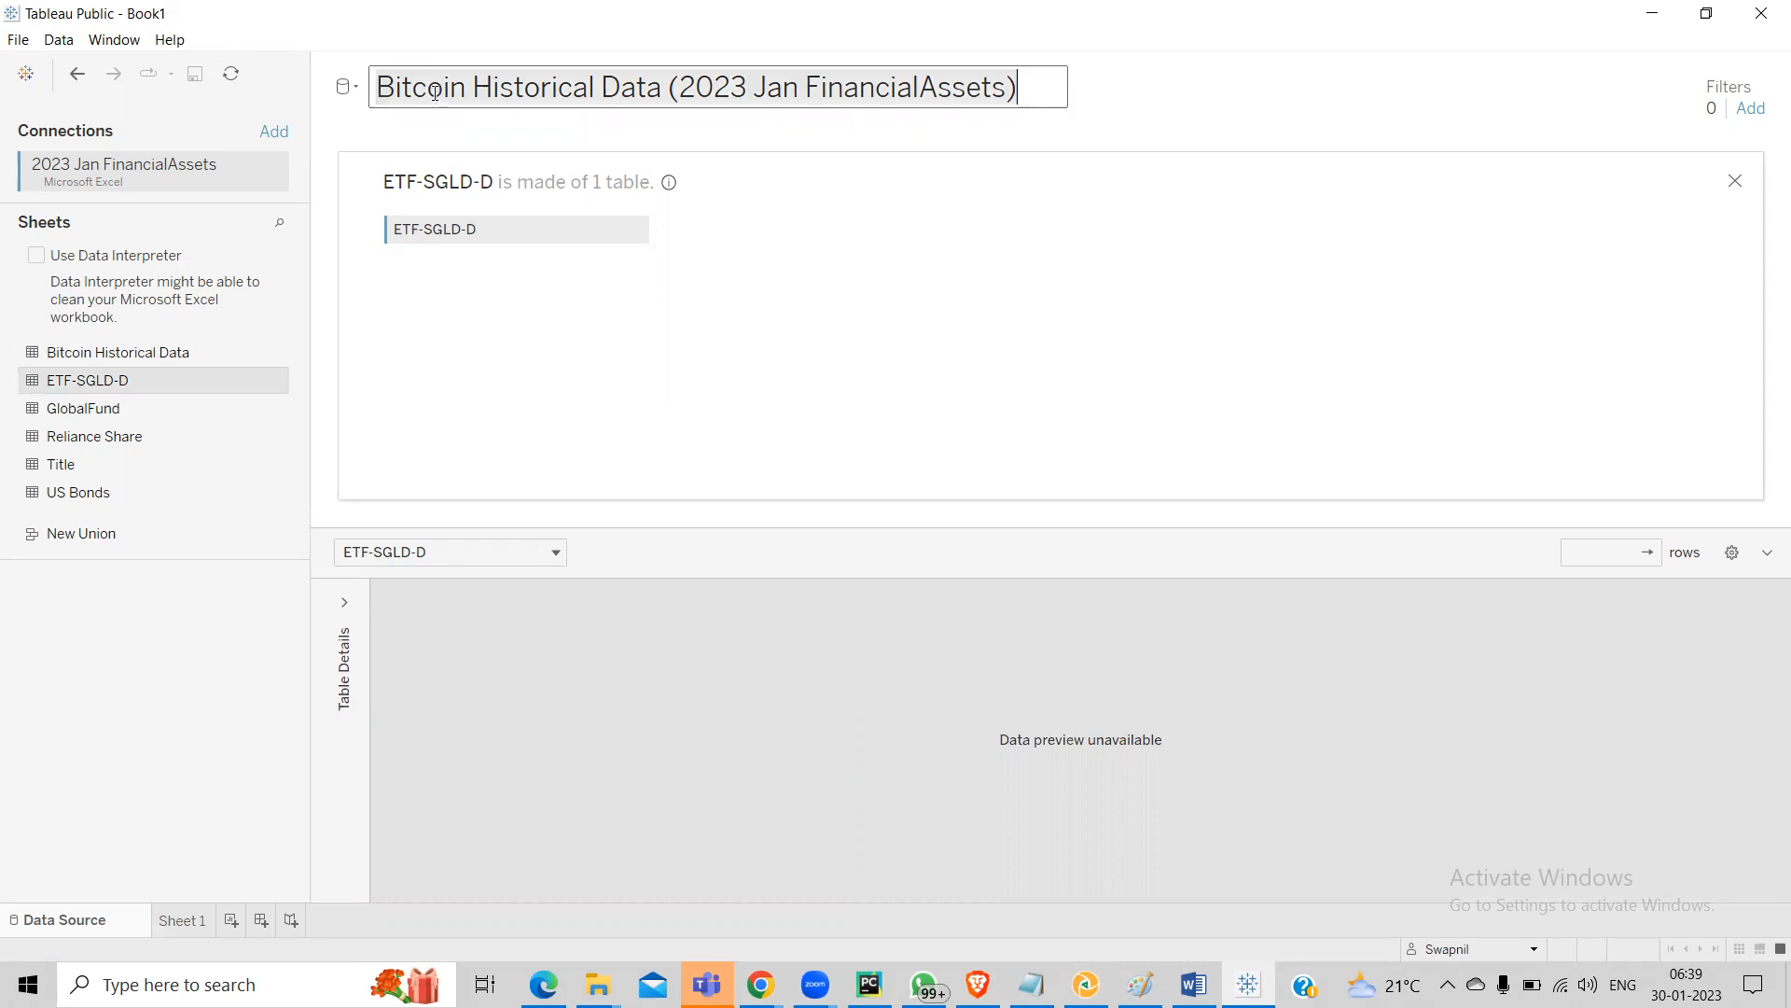
{"action": "left_click", "coordinate": [700, 88]}
{"action": "left_click_drag", "start_coordinate": [683, 82], "coordinate": [373, 77]}
{"action": "key", "text": "BackSpace"}
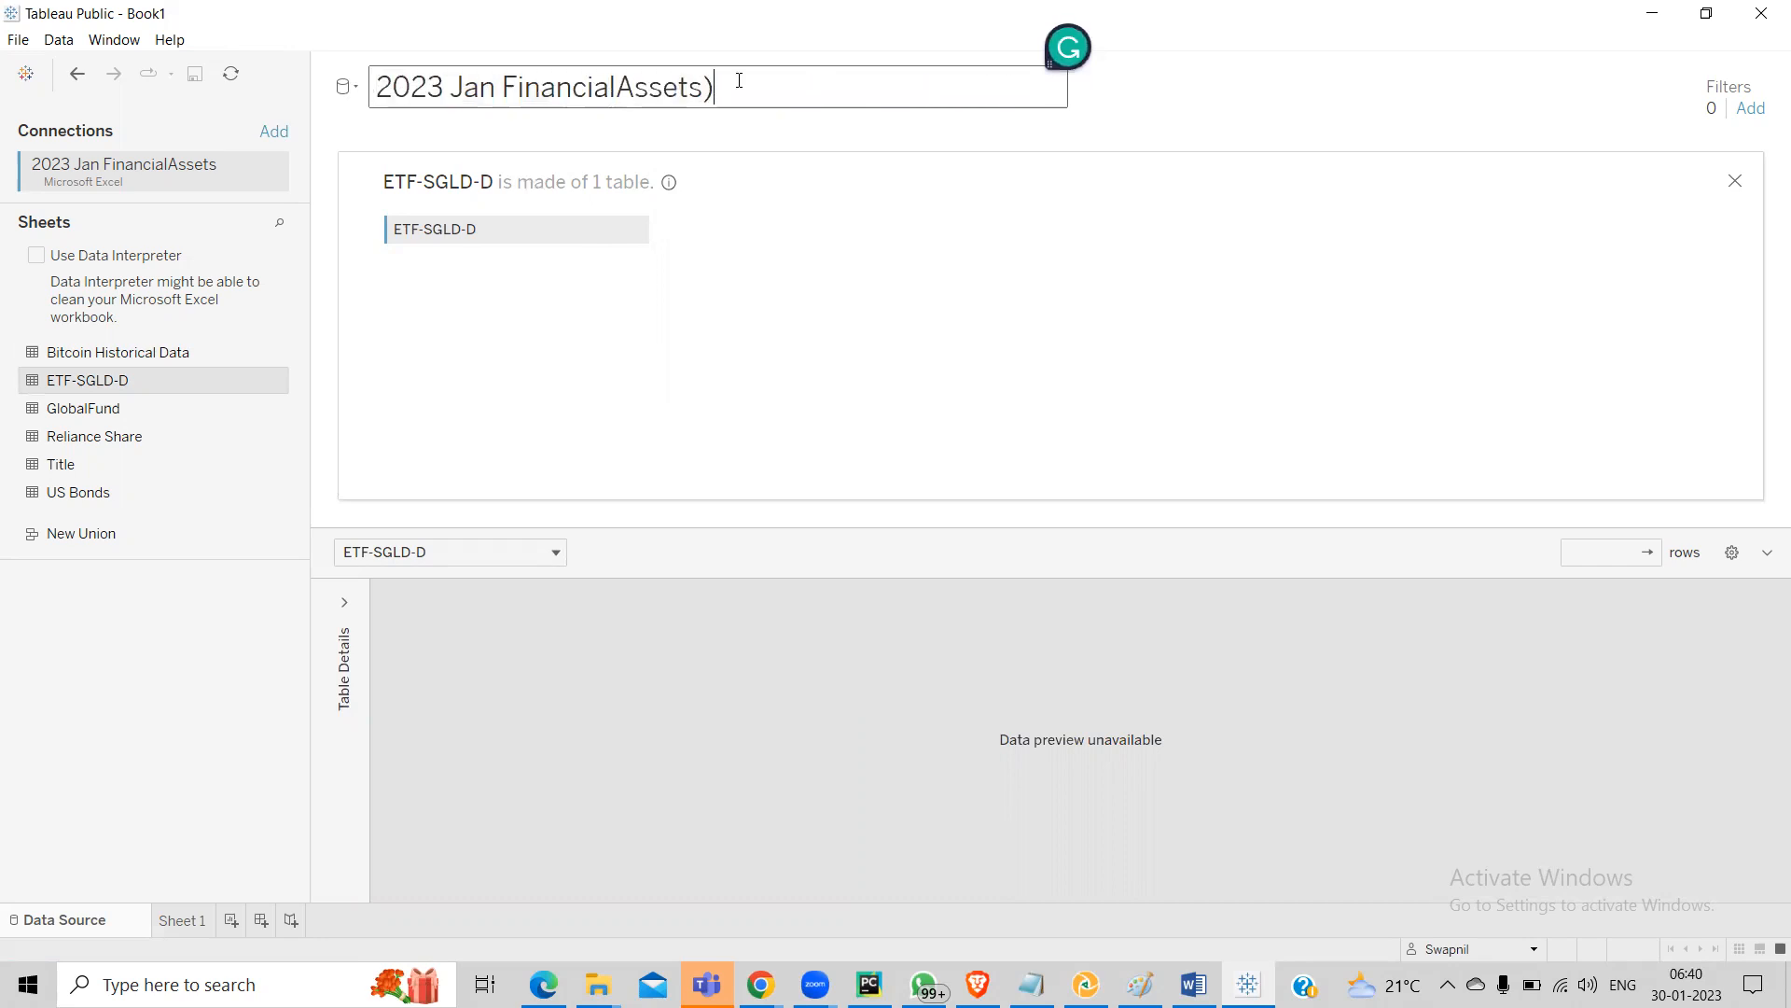
{"action": "left_click", "coordinate": [580, 288]}
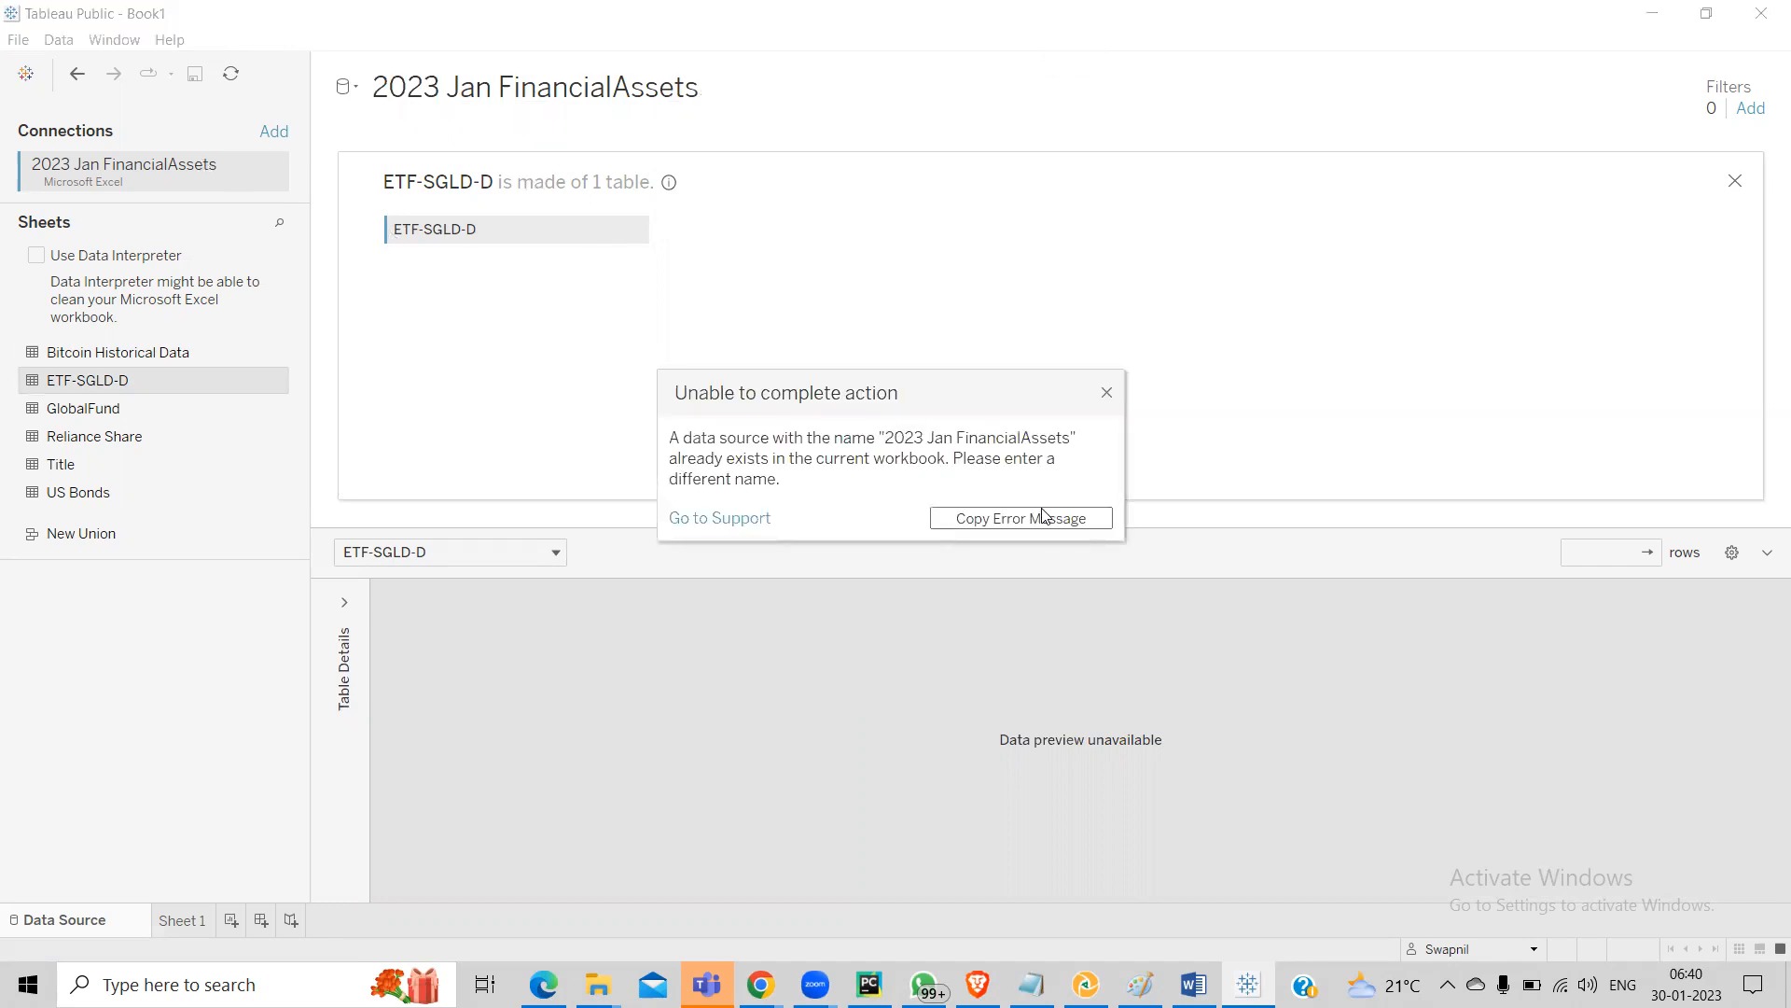
{"action": "left_click", "coordinate": [1106, 395]}
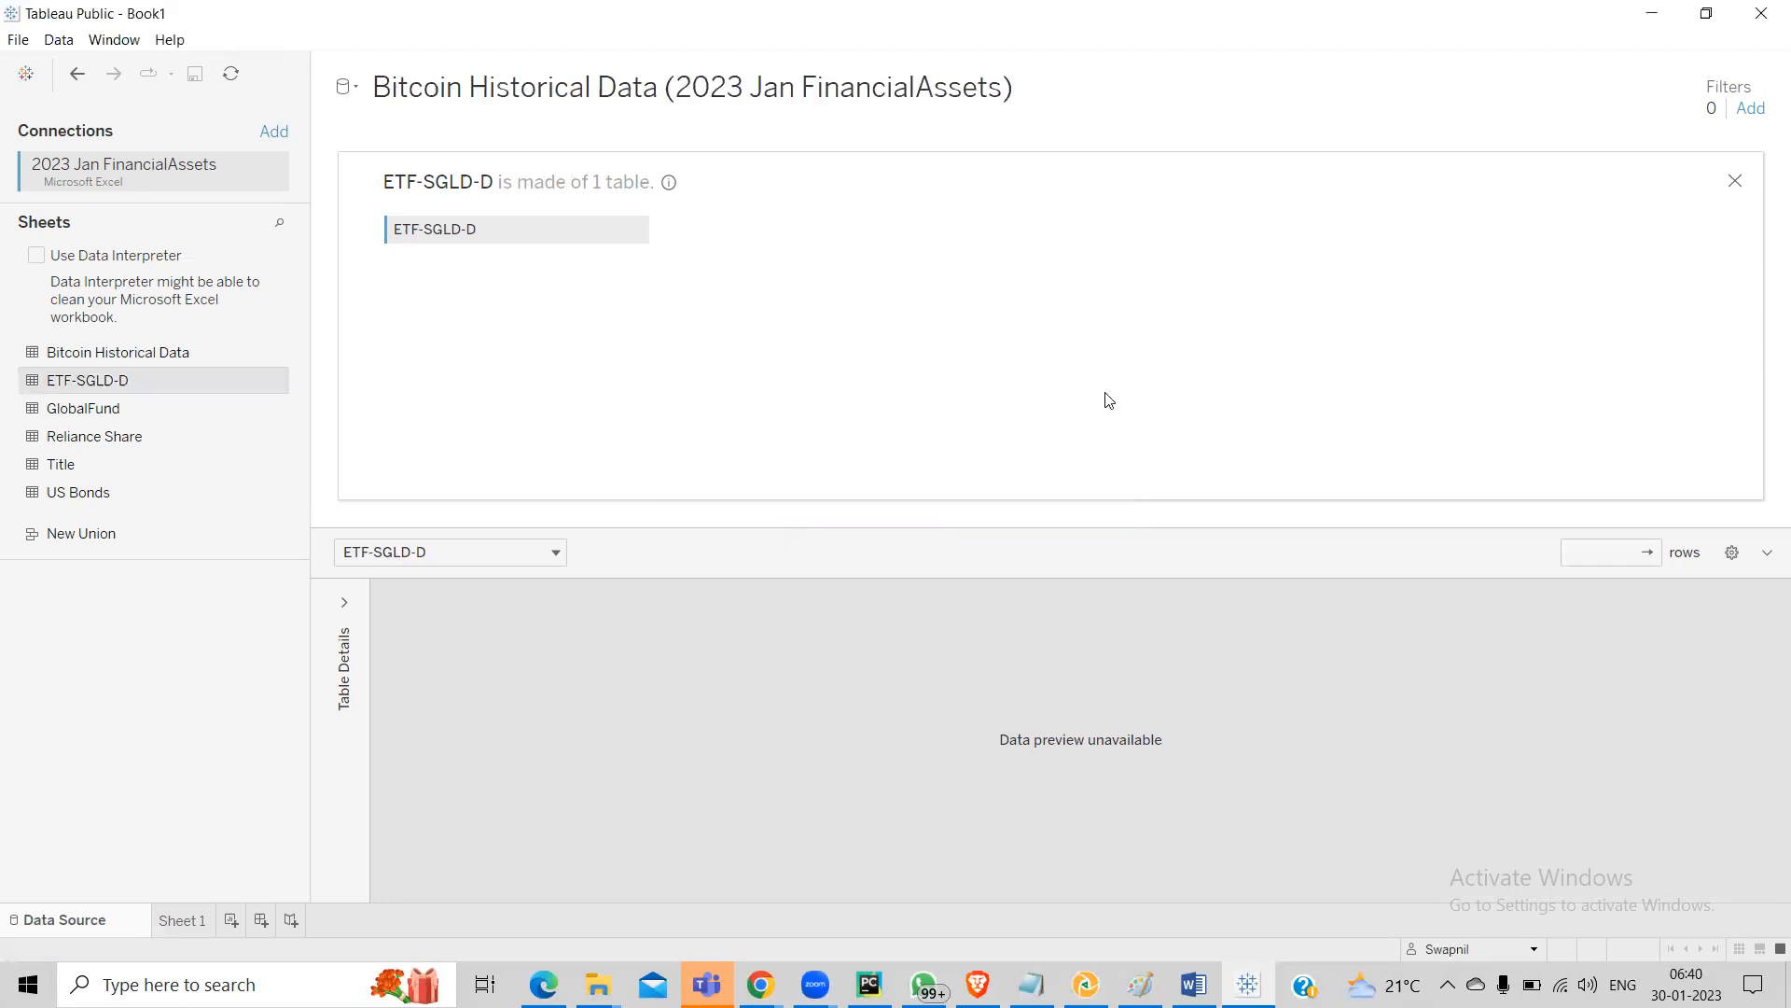
{"action": "double_click", "coordinate": [110, 164]}
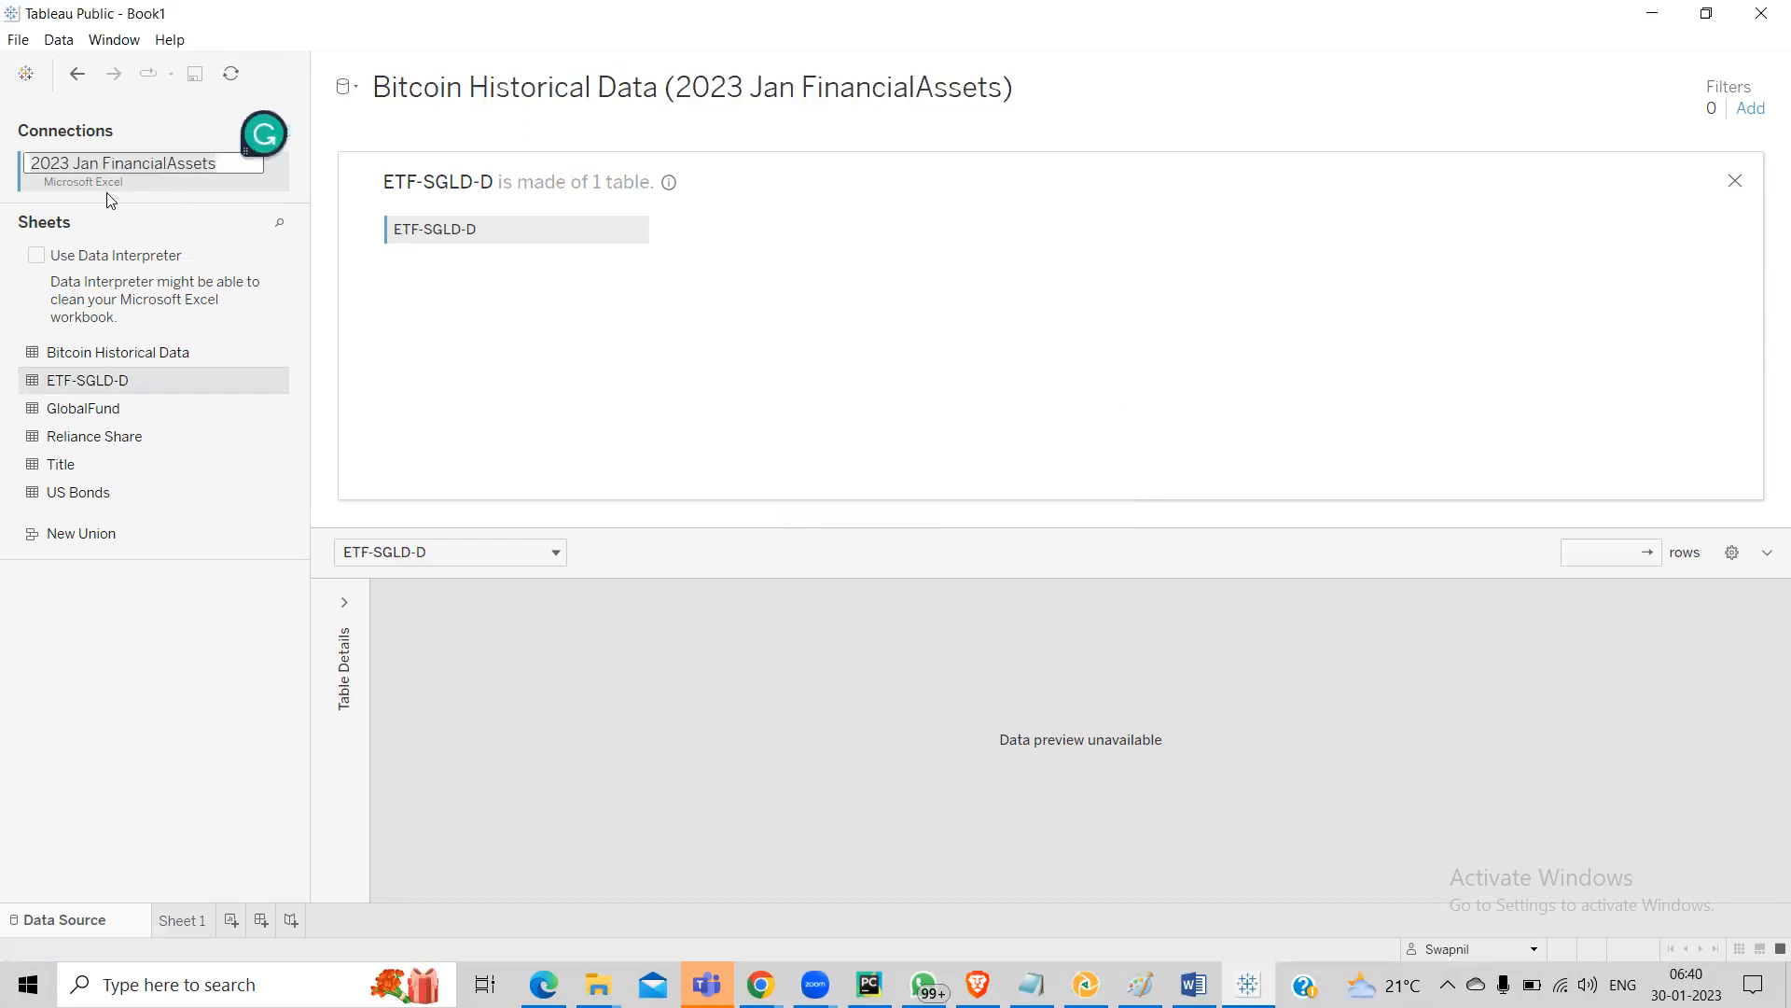
Add the Bitcoin Historical Data sheet beside the ETF-SGLD-D physical table and make their join Full Outer
{"action": "left_click", "coordinate": [98, 358]}
{"action": "double_click", "coordinate": [114, 347]}
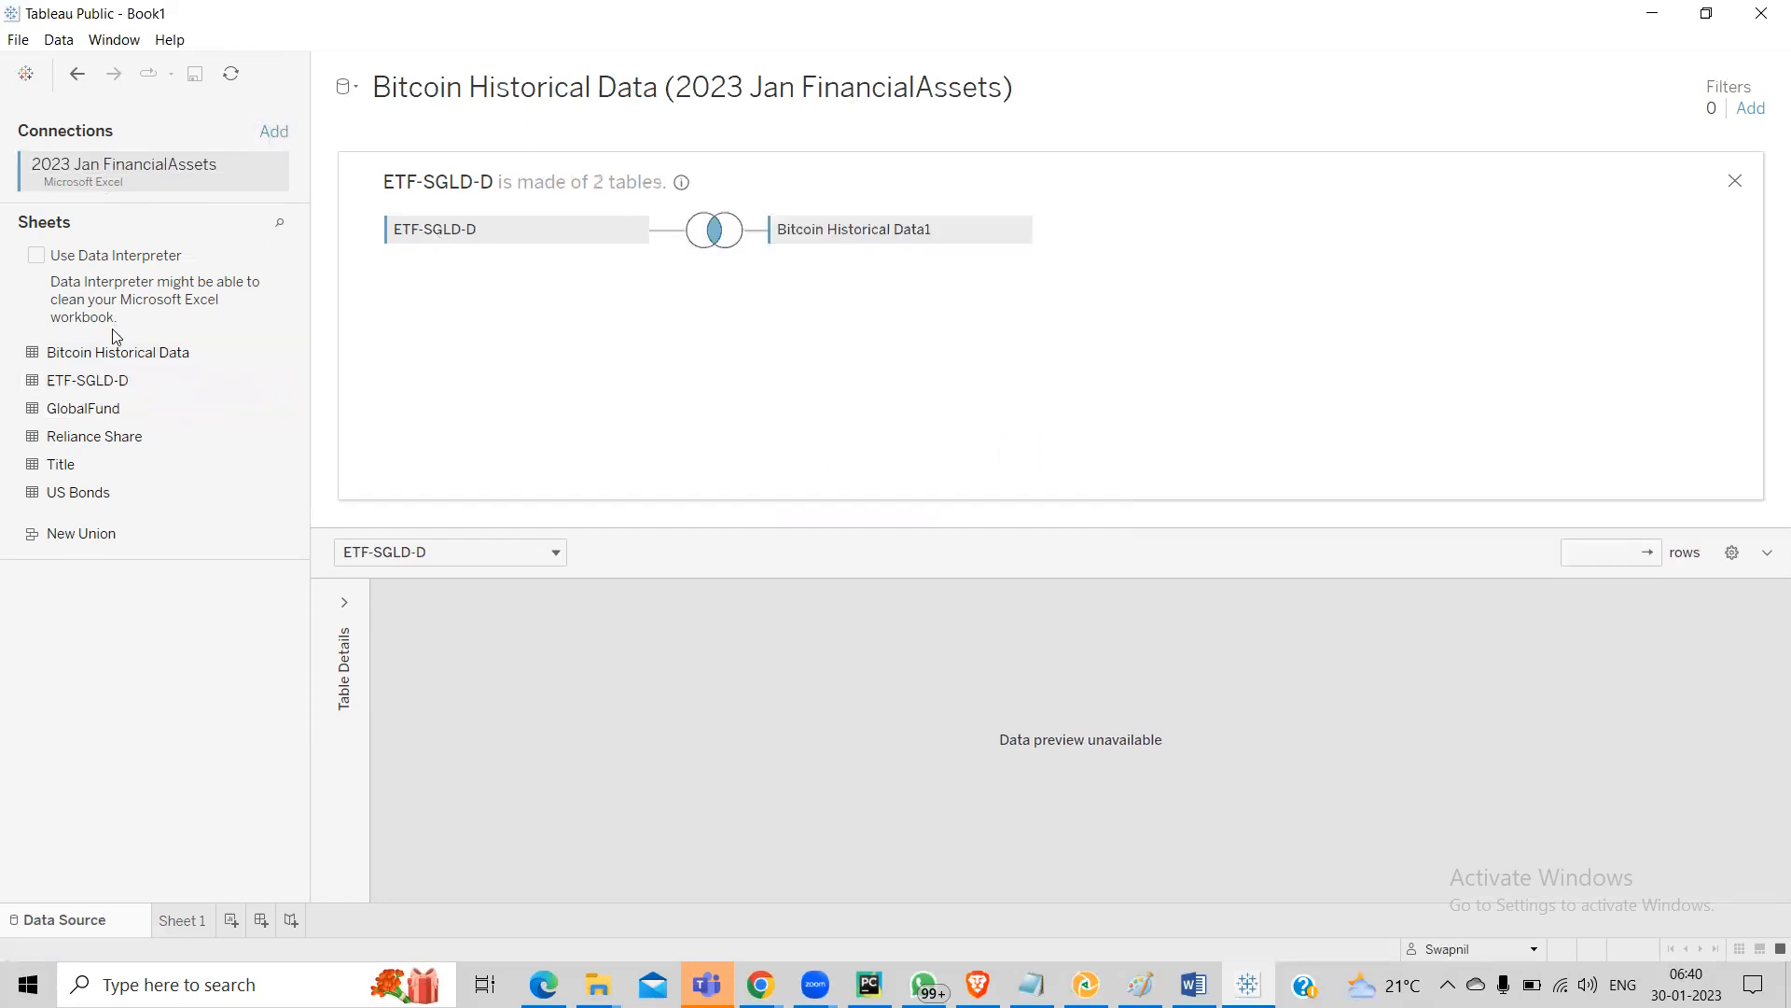
{"action": "left_click", "coordinate": [712, 232]}
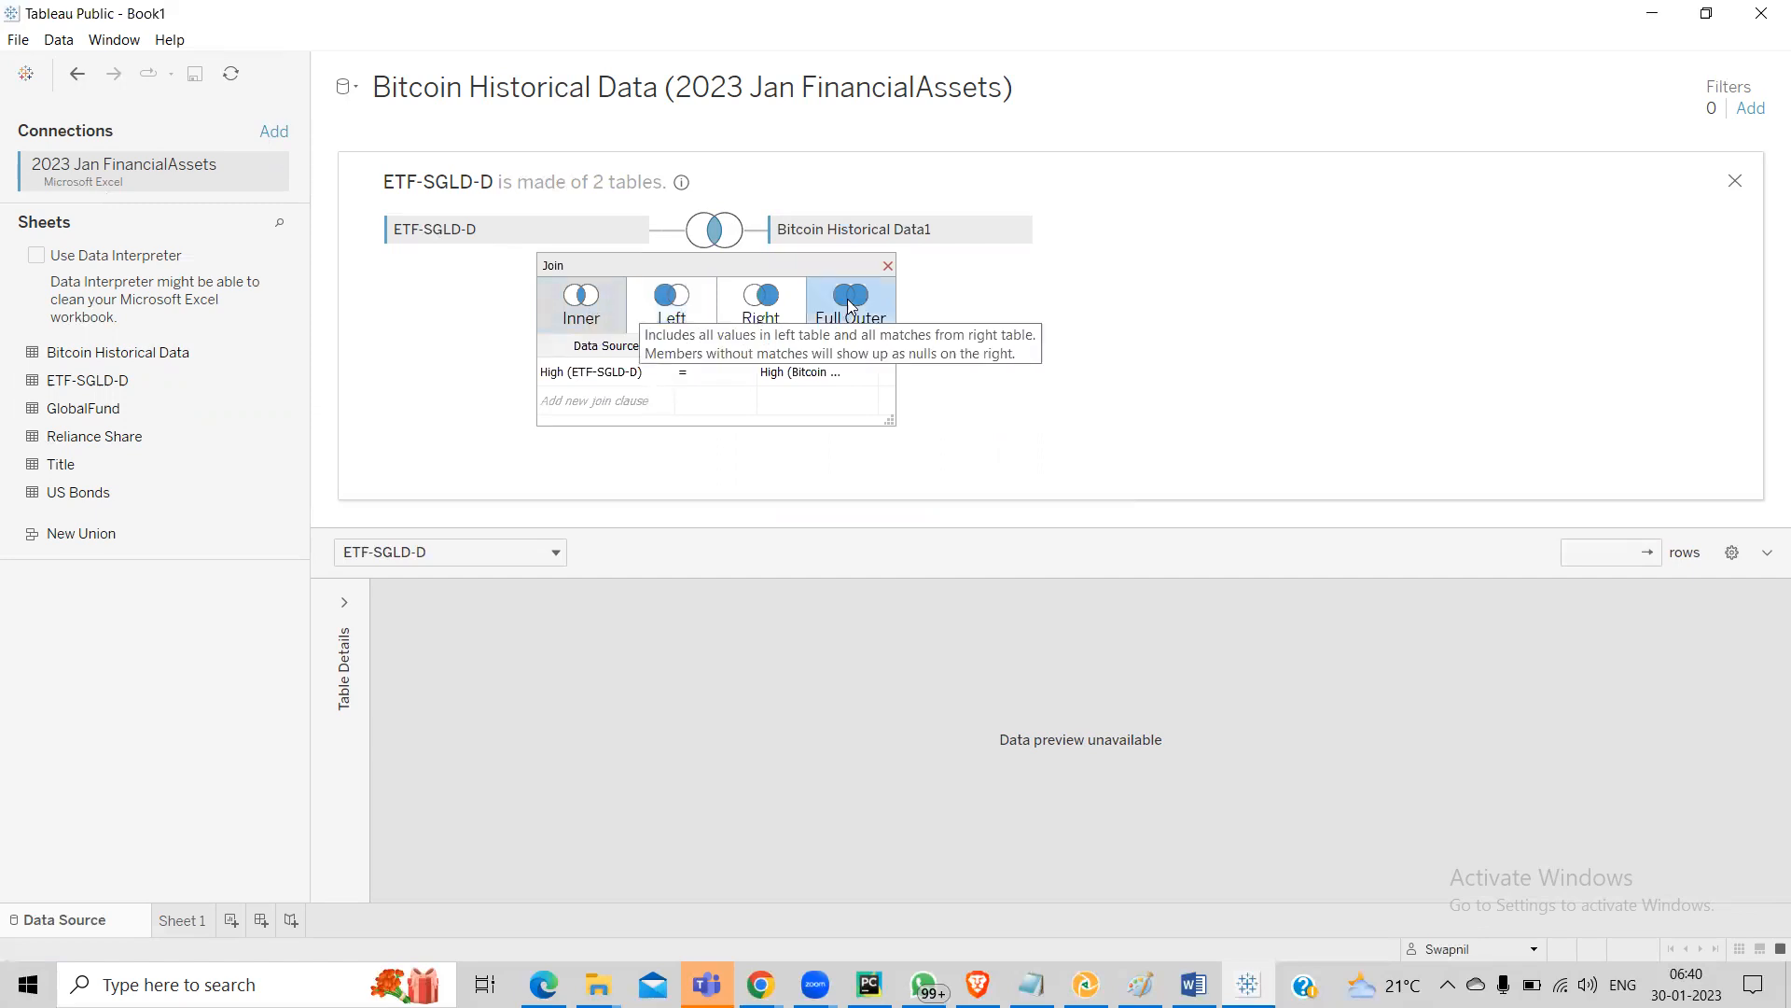
{"action": "left_click", "coordinate": [849, 308]}
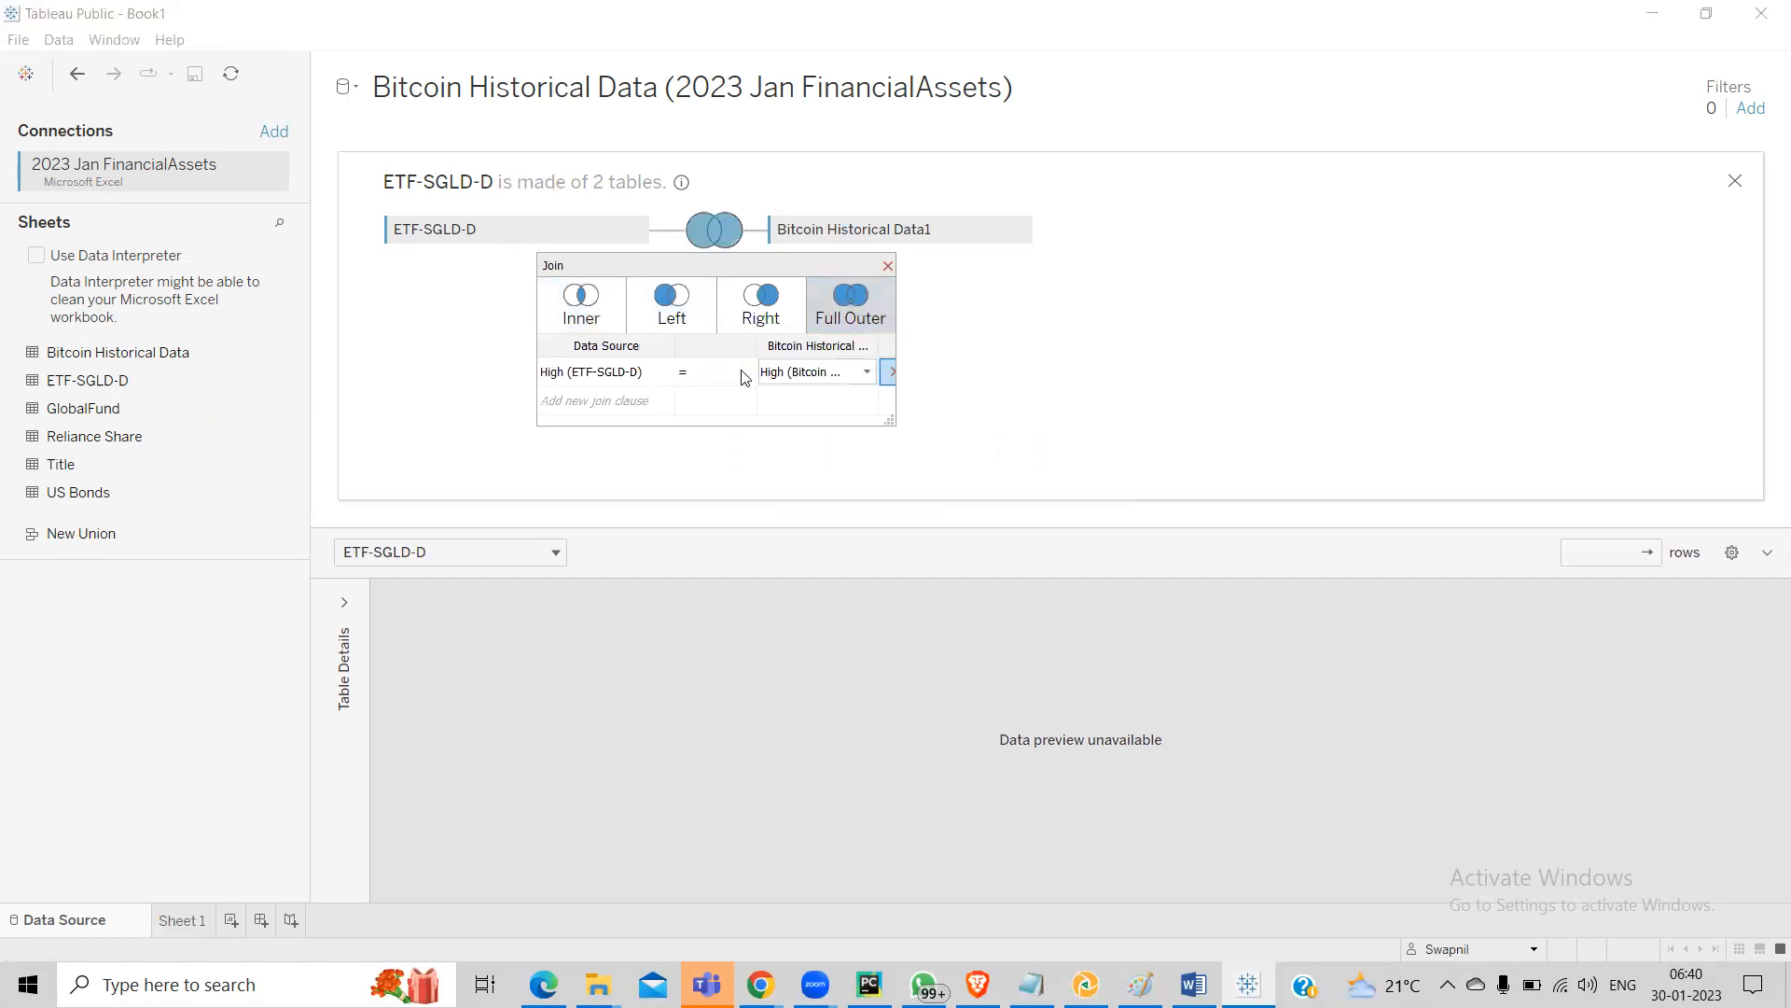
Set the join clause to match Date (ETF-SGLD-D) with the Date field of Bitcoin Historical Data1
{"action": "left_click", "coordinate": [868, 375]}
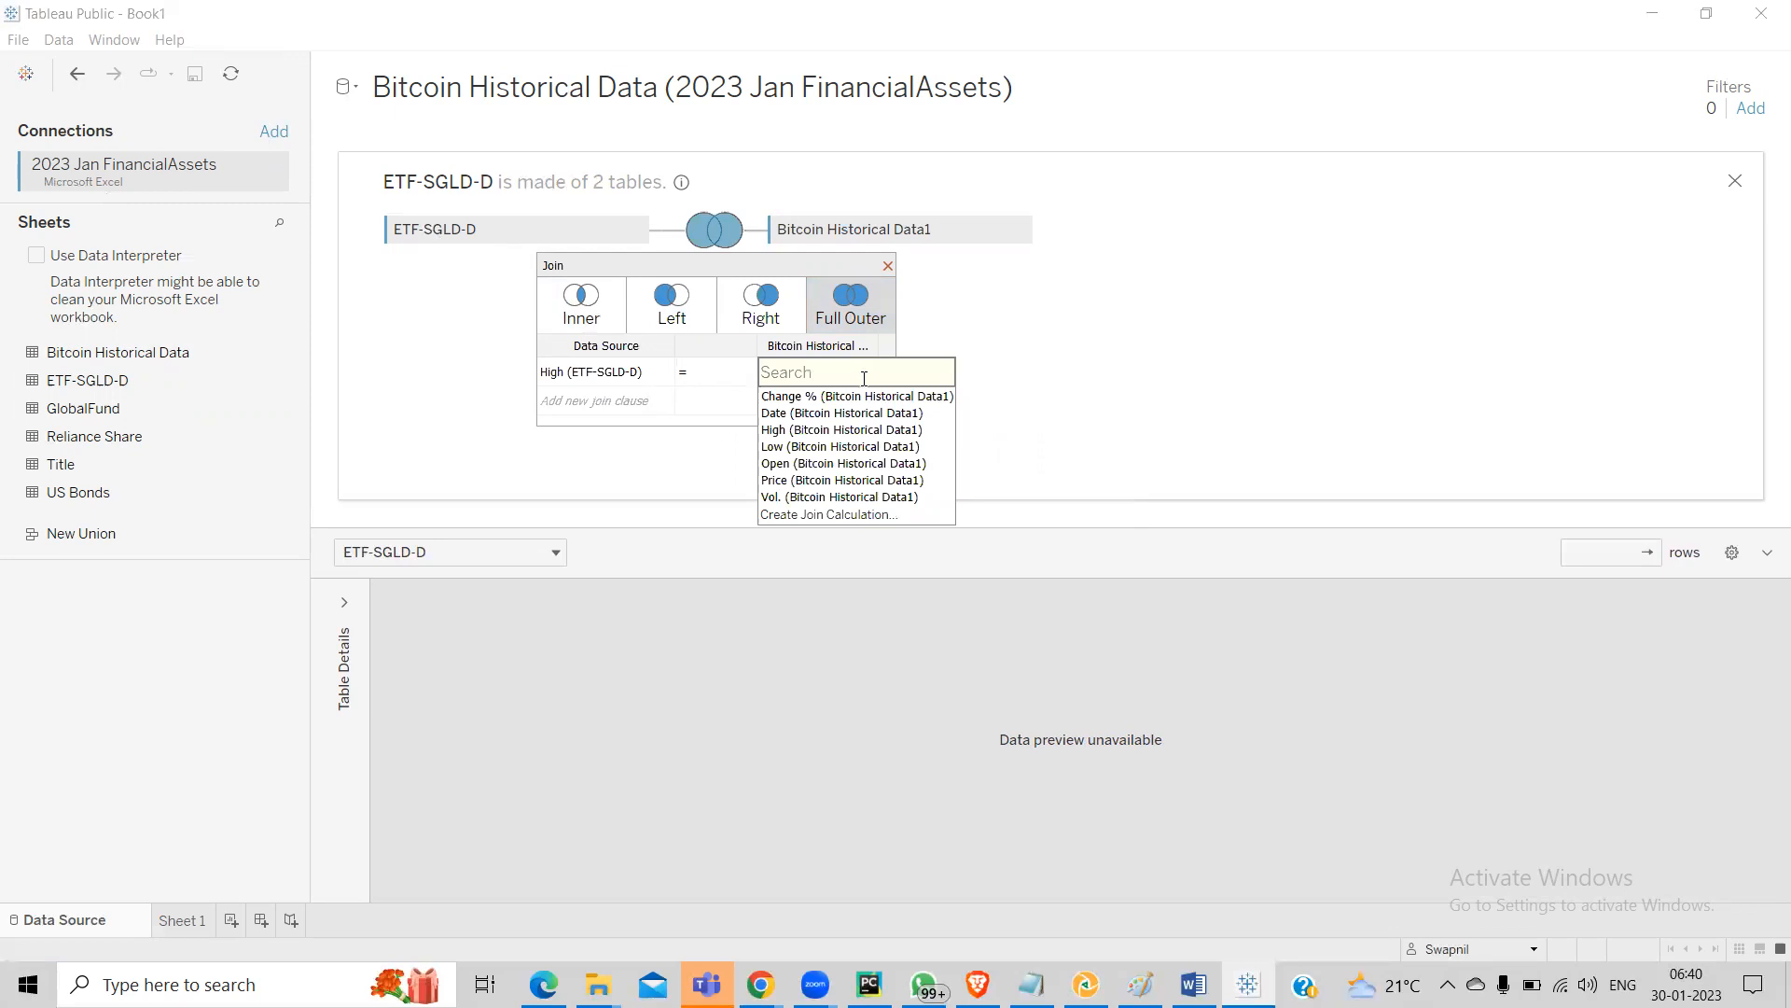
{"action": "left_click", "coordinate": [846, 413]}
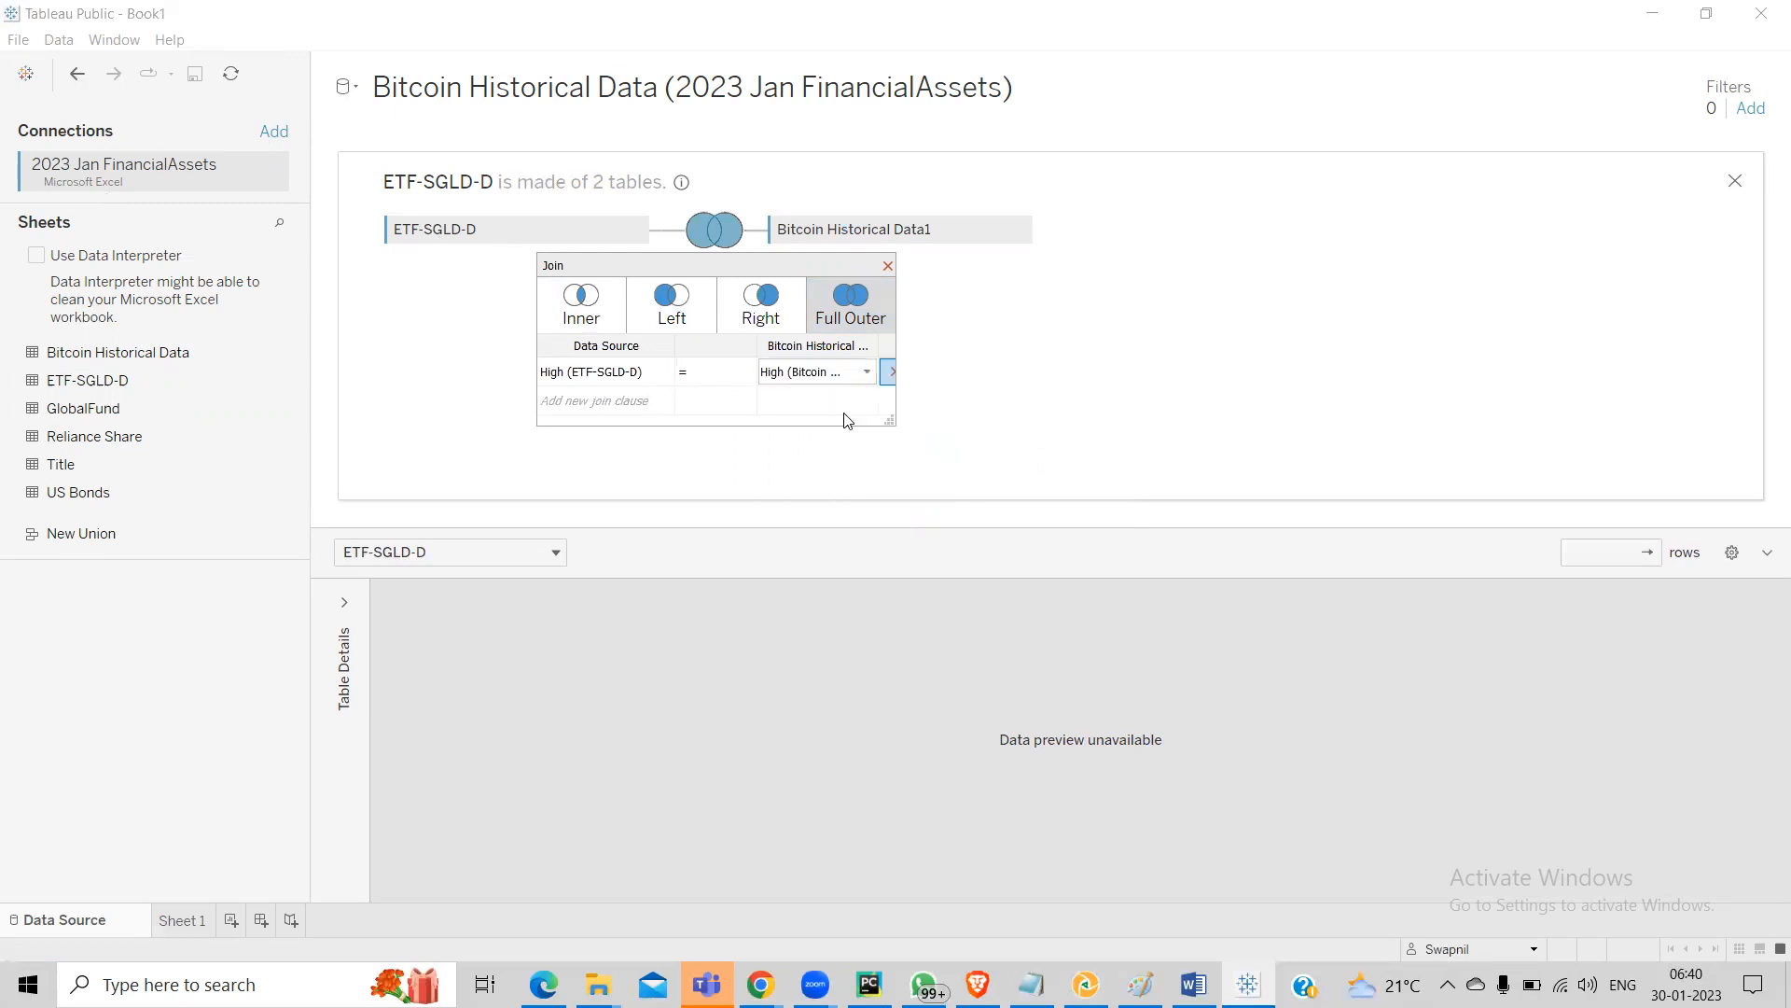
{"action": "left_click", "coordinate": [642, 371]}
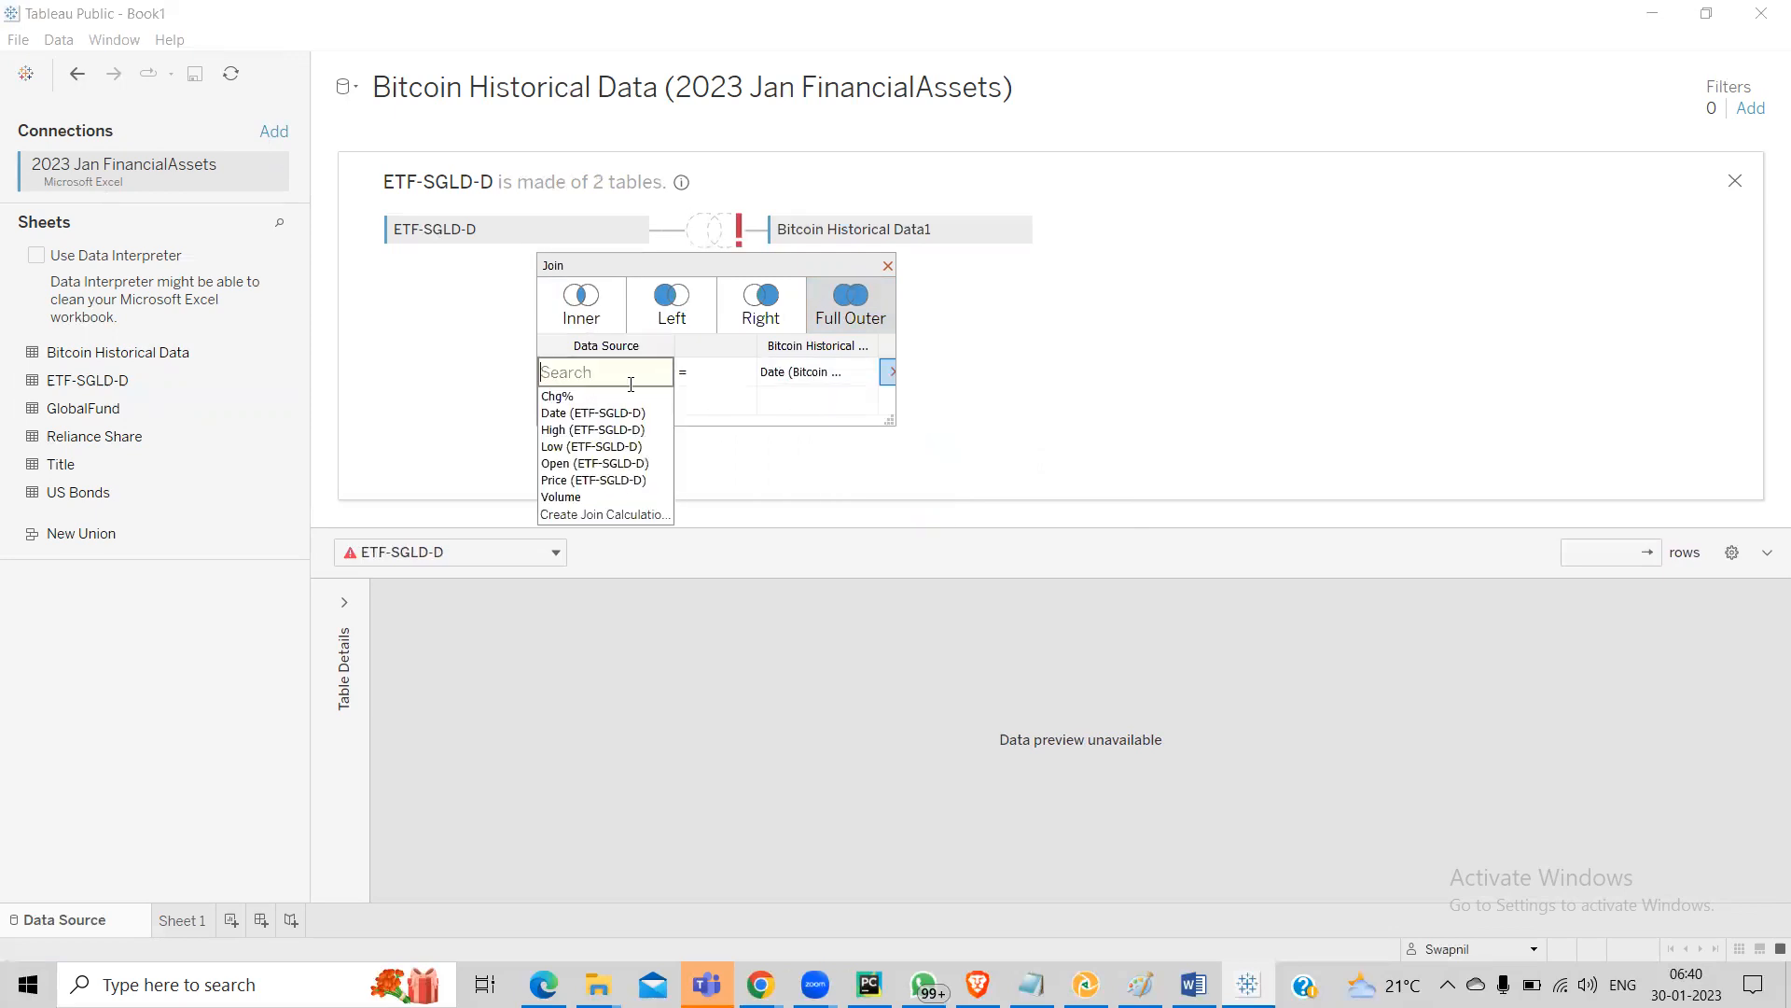
{"action": "left_click", "coordinate": [581, 413]}
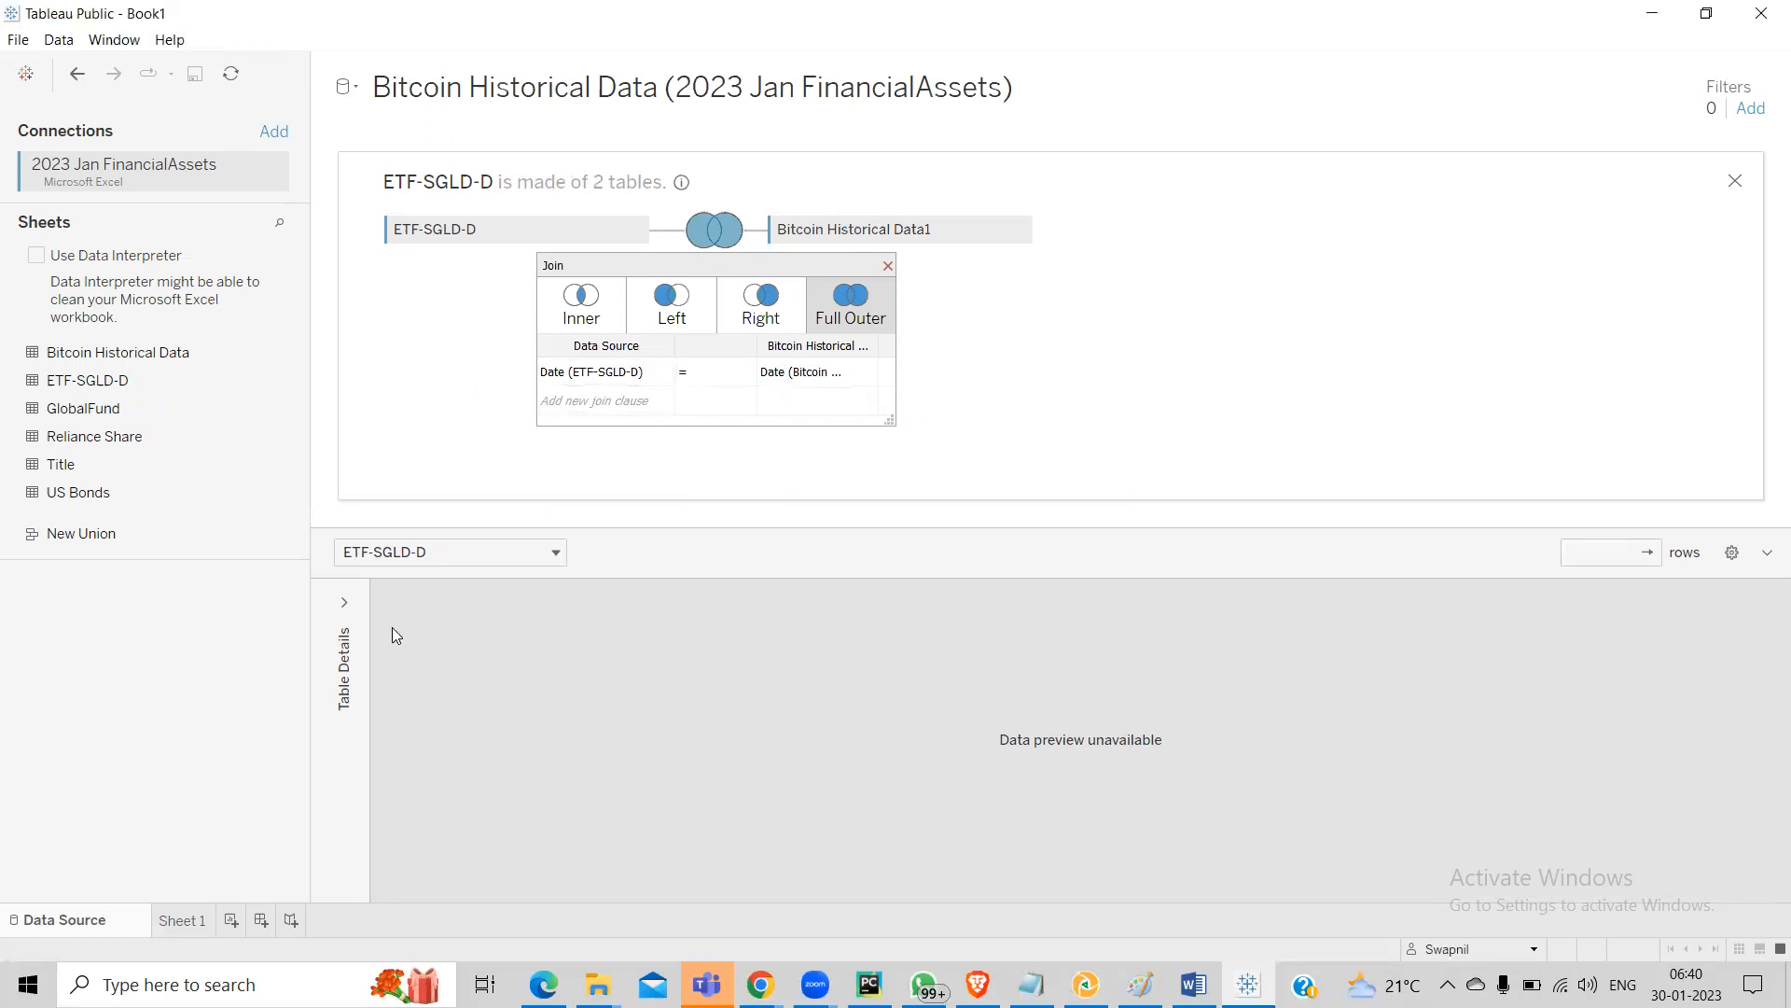
Define the relationship between Bitcoin Historical Data and ETF-SGLD-D with Date equal to Date (ETF-SGLD-D)
{"action": "left_click", "coordinate": [388, 553]}
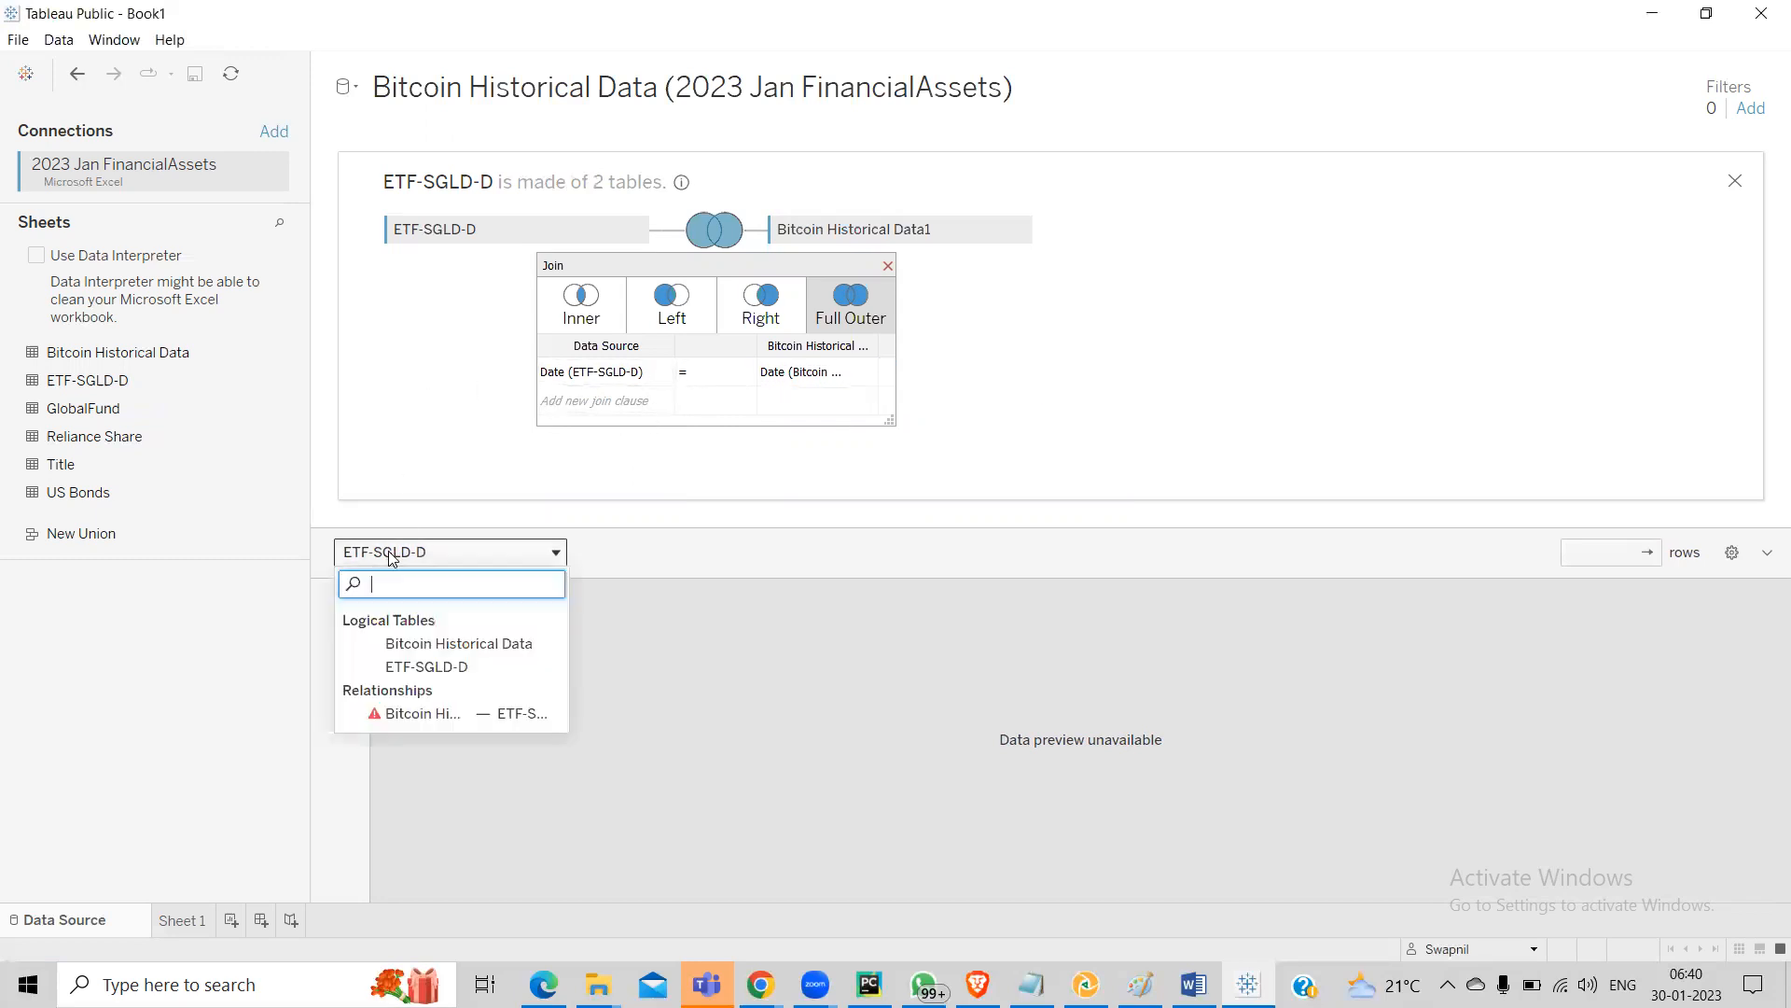
{"action": "left_click", "coordinate": [424, 713]}
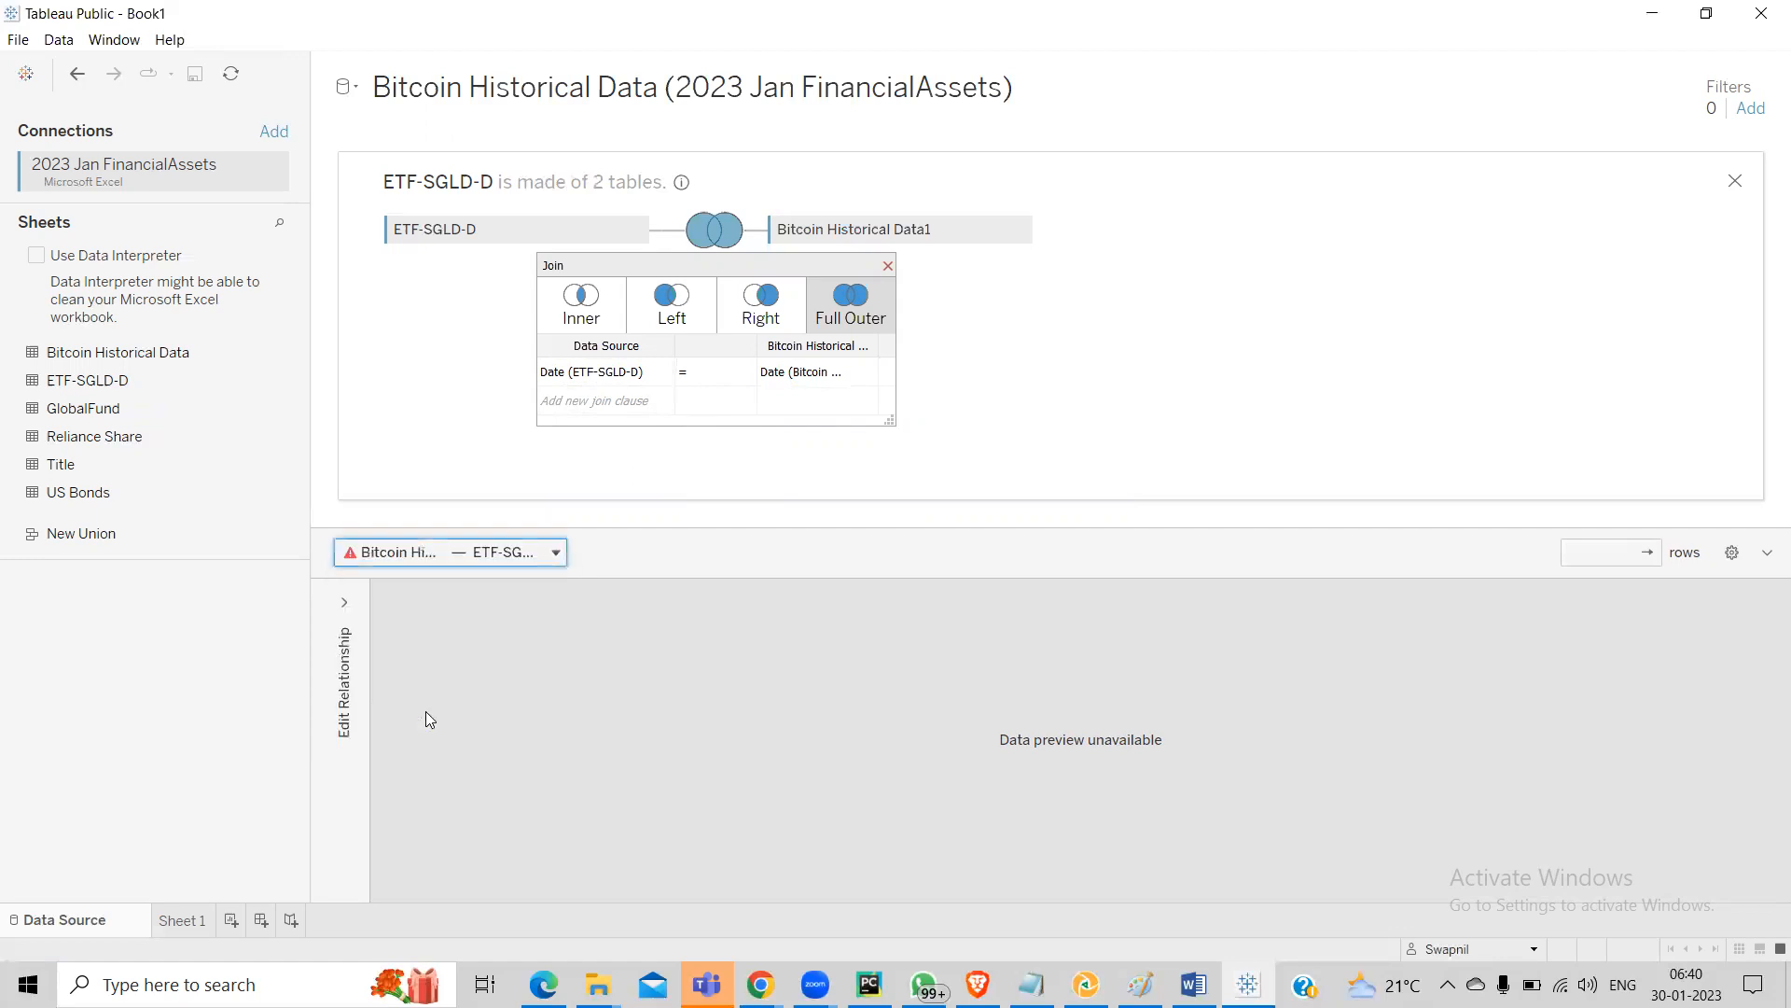
{"action": "left_click", "coordinate": [348, 611]}
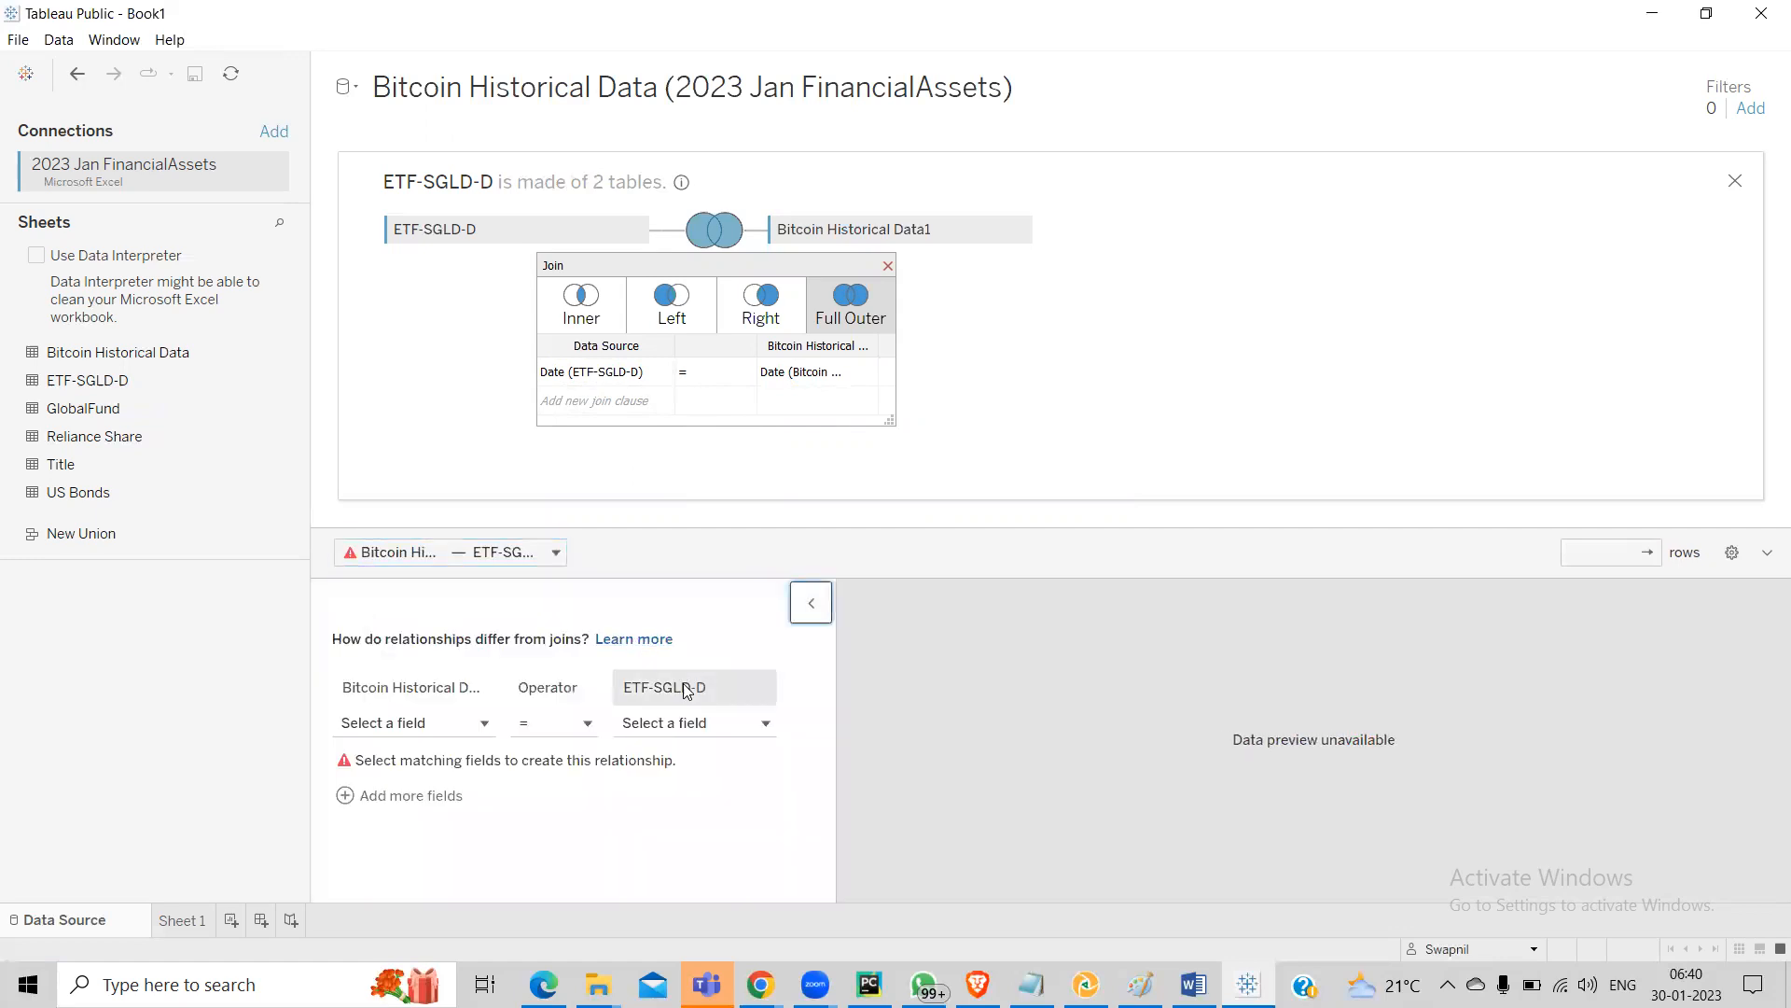
{"action": "left_click", "coordinate": [485, 724]}
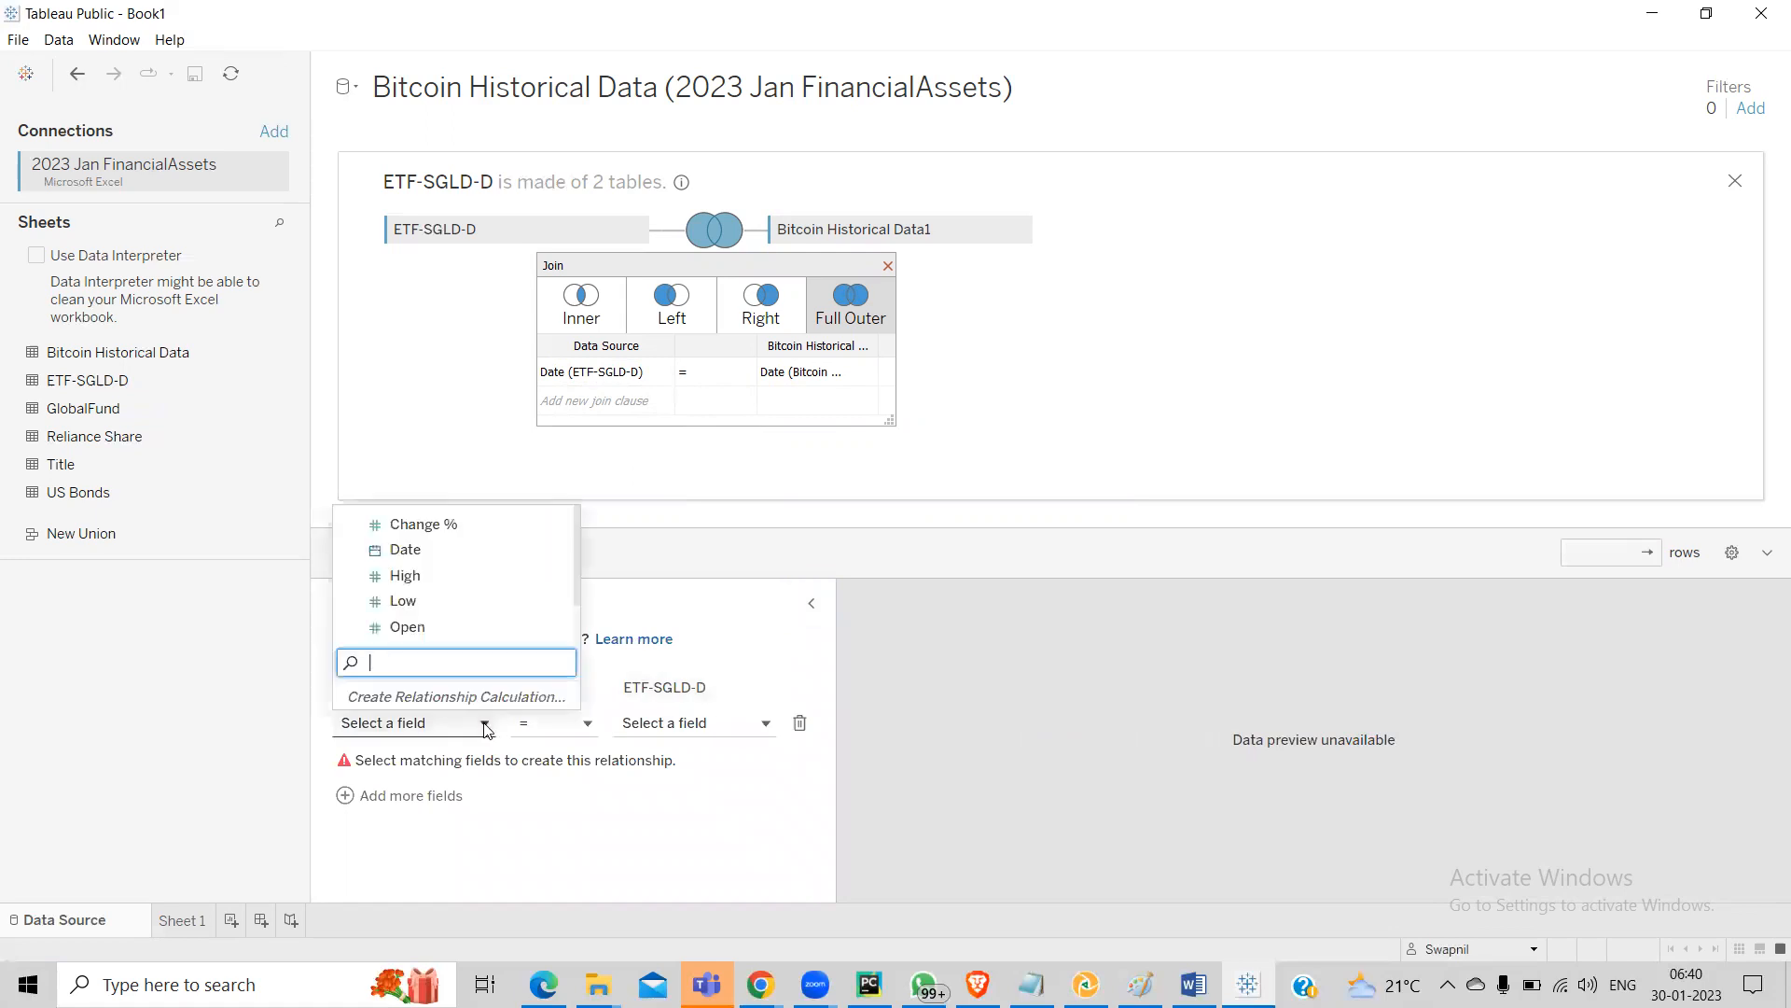
{"action": "left_click", "coordinate": [408, 550]}
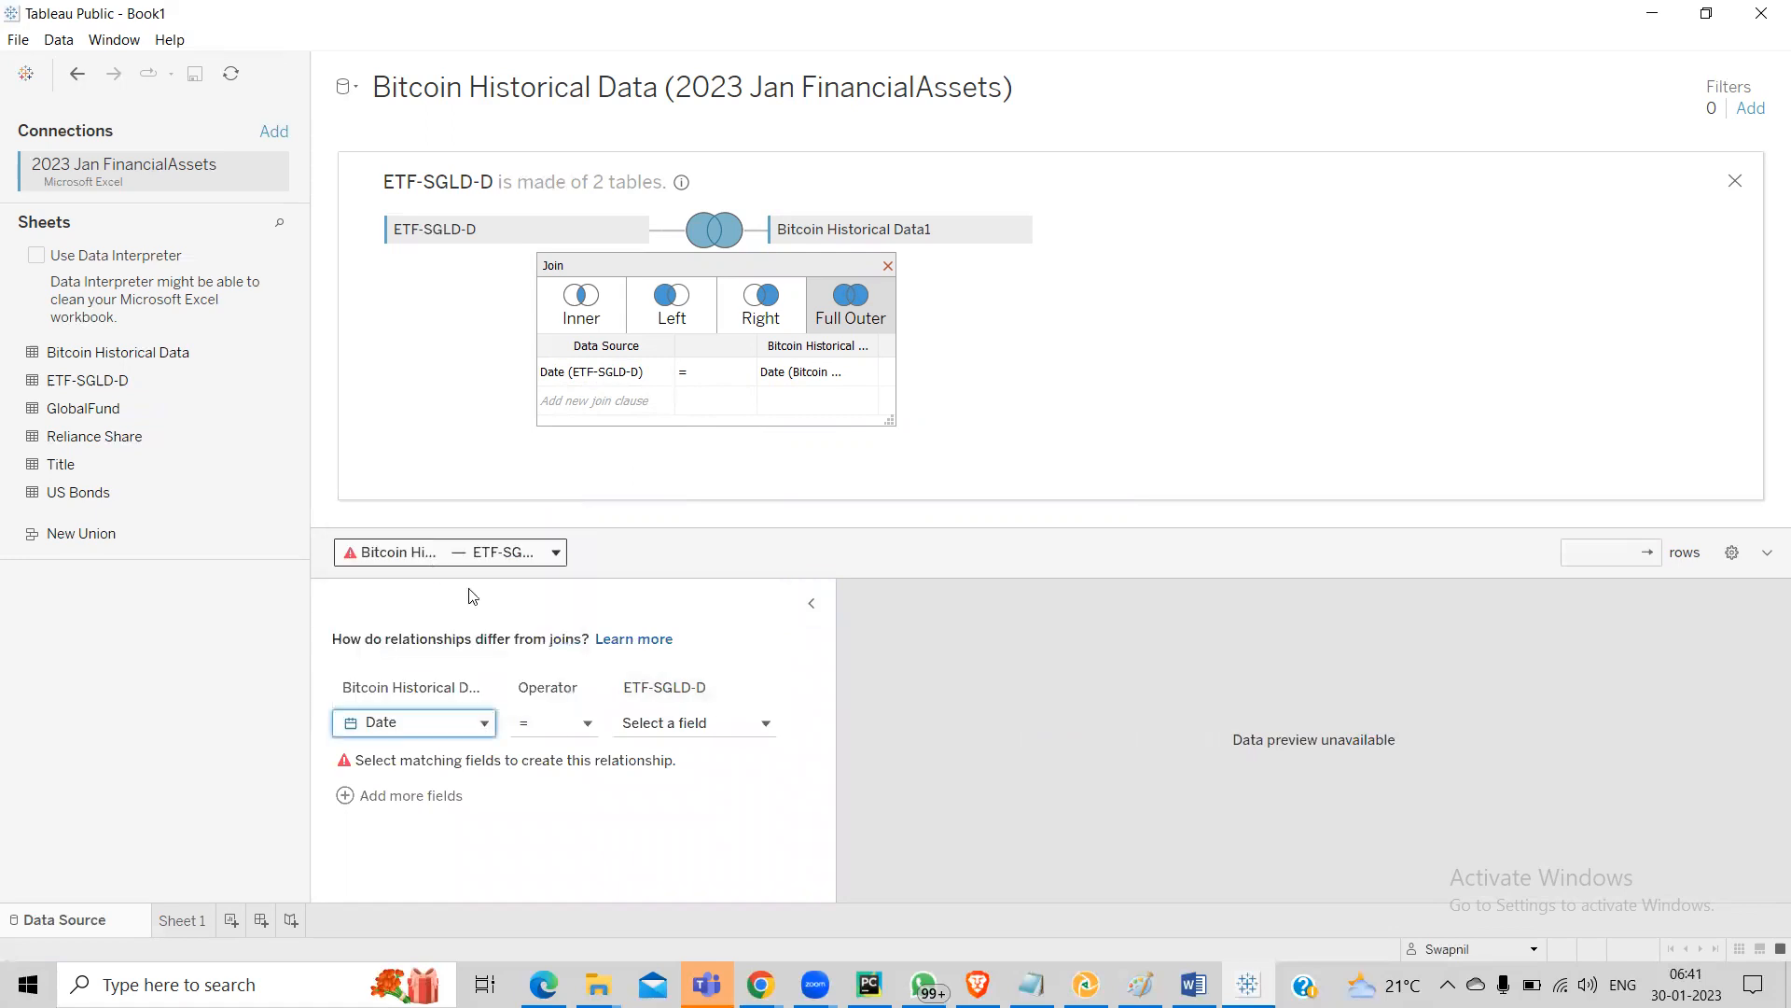
{"action": "left_click", "coordinate": [764, 727]}
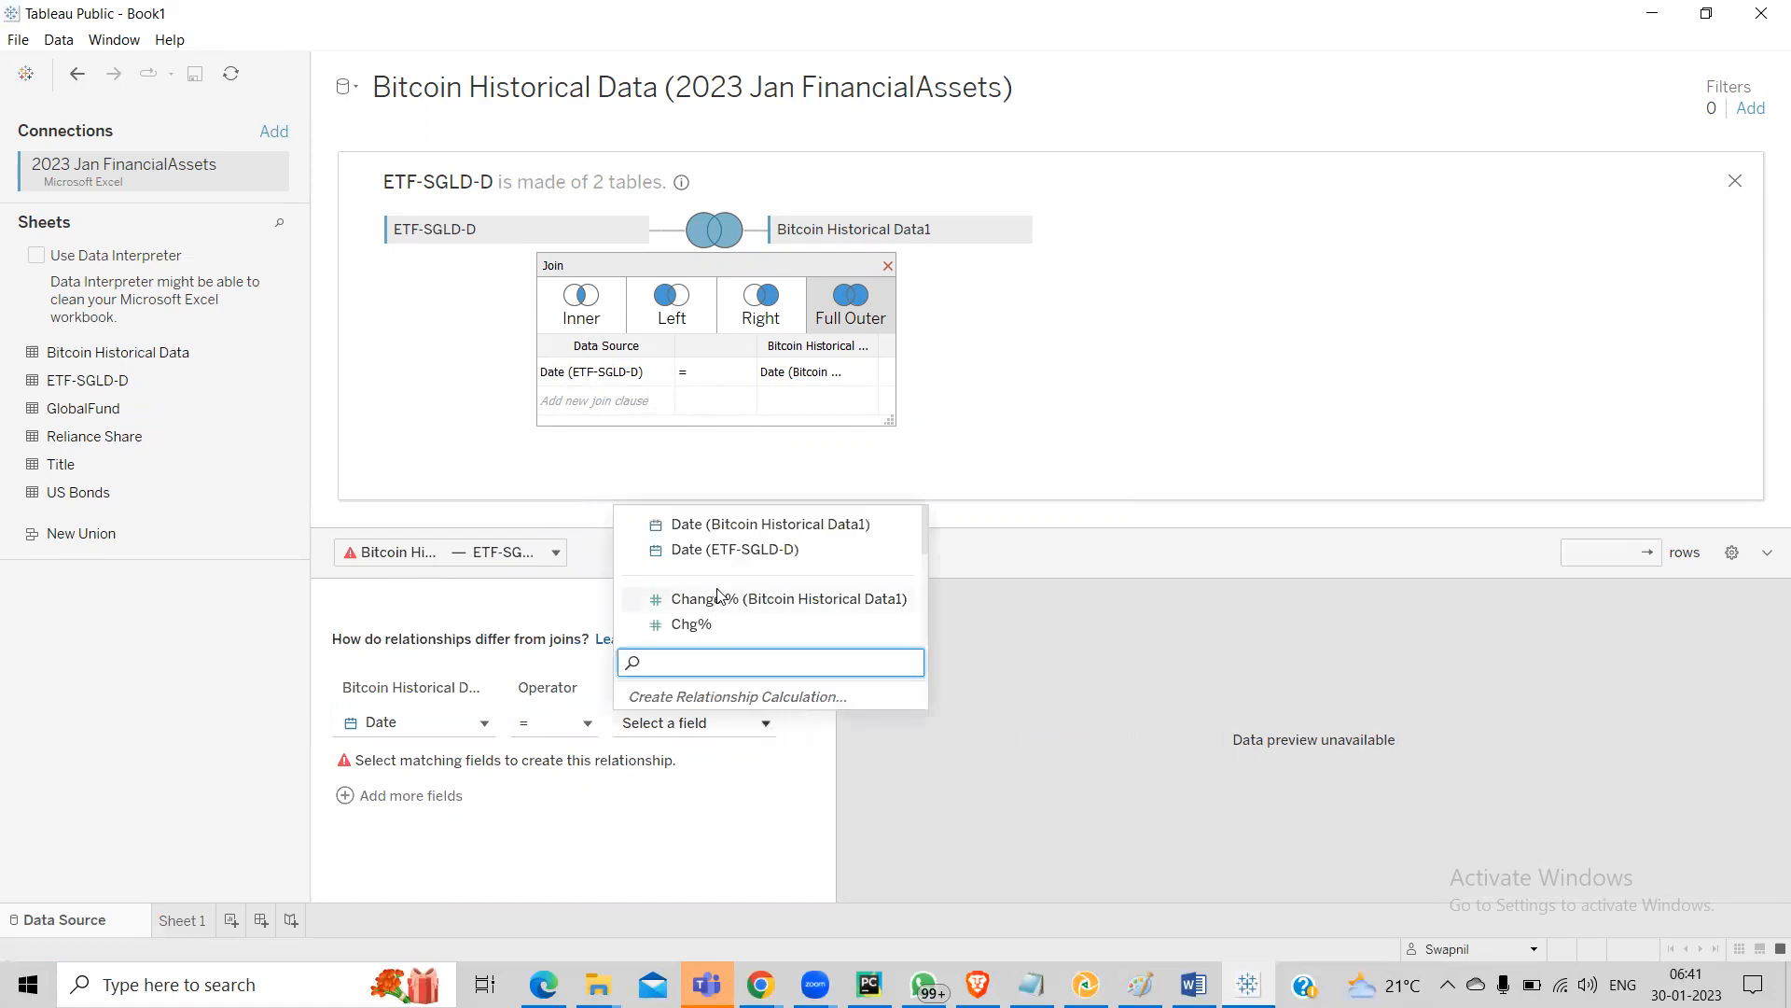
{"action": "left_click", "coordinate": [705, 552]}
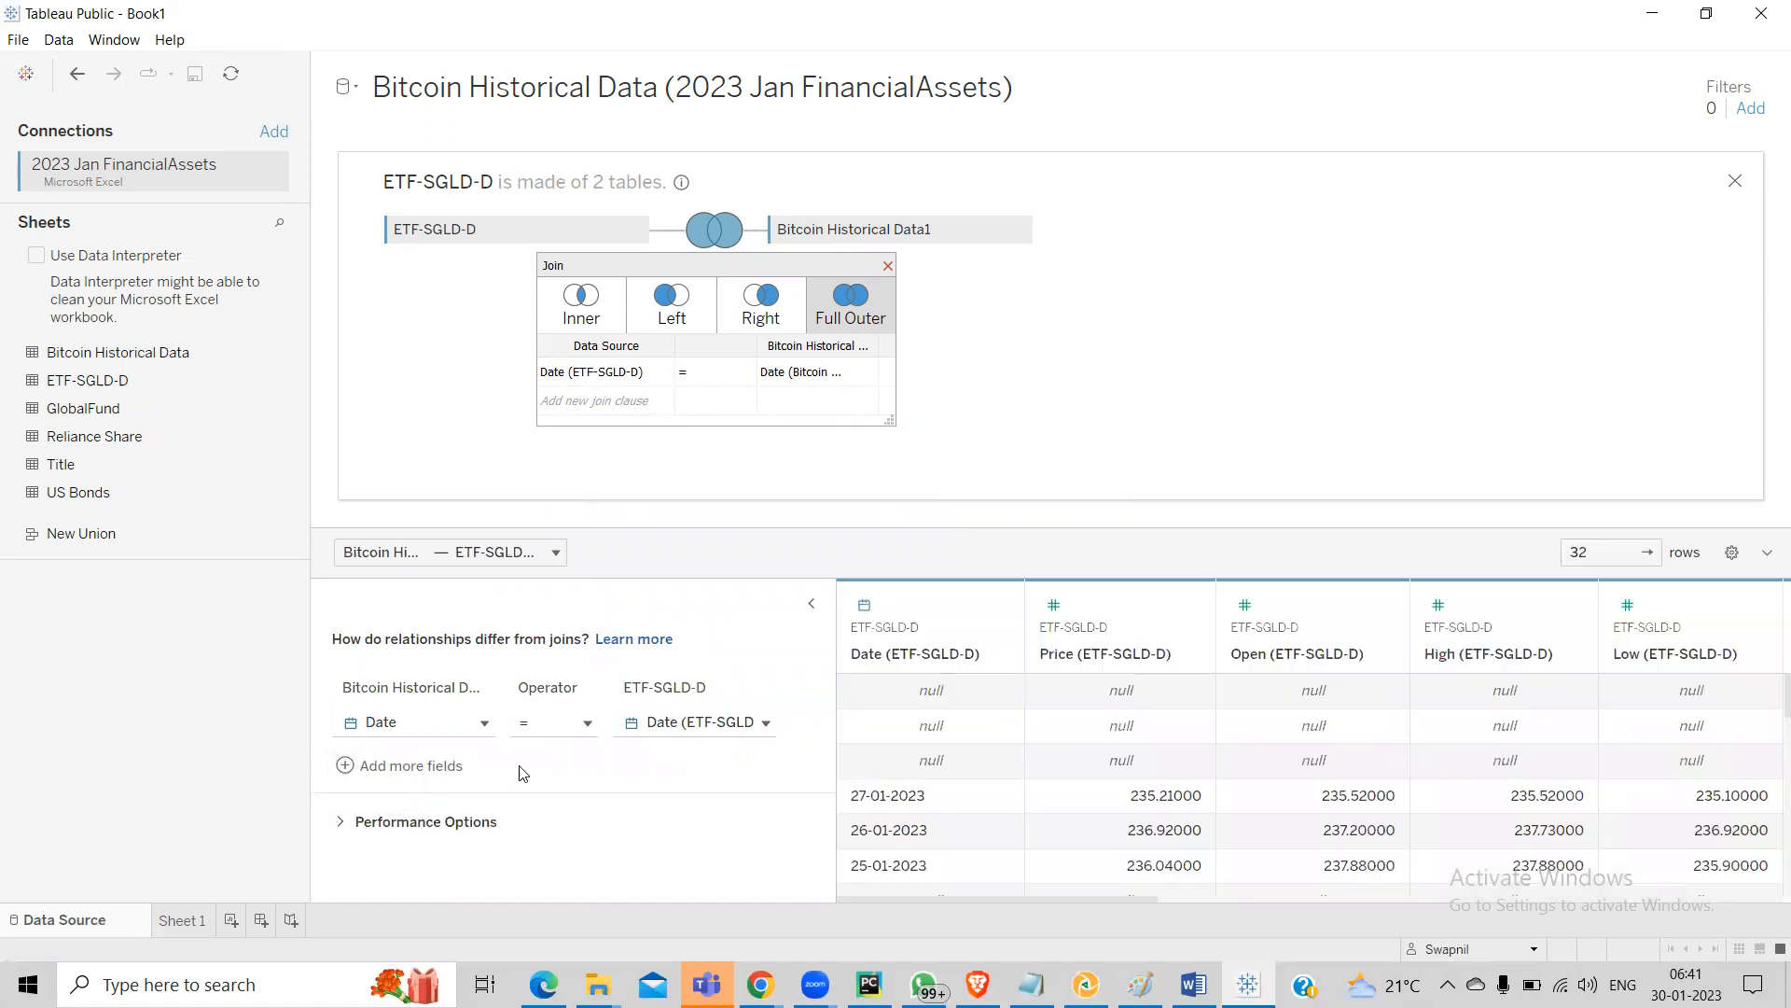
Examine the related data preview across the ETF-SGLD-D and Bitcoin Historical Data1 columns, including the rows with null values
{"action": "mouse_move", "coordinate": [989, 896]}
{"action": "left_mouse_down"}
{"action": "mouse_move", "coordinate": [1671, 882]}
{"action": "mouse_move", "coordinate": [975, 883]}
{"action": "left_mouse_up"}
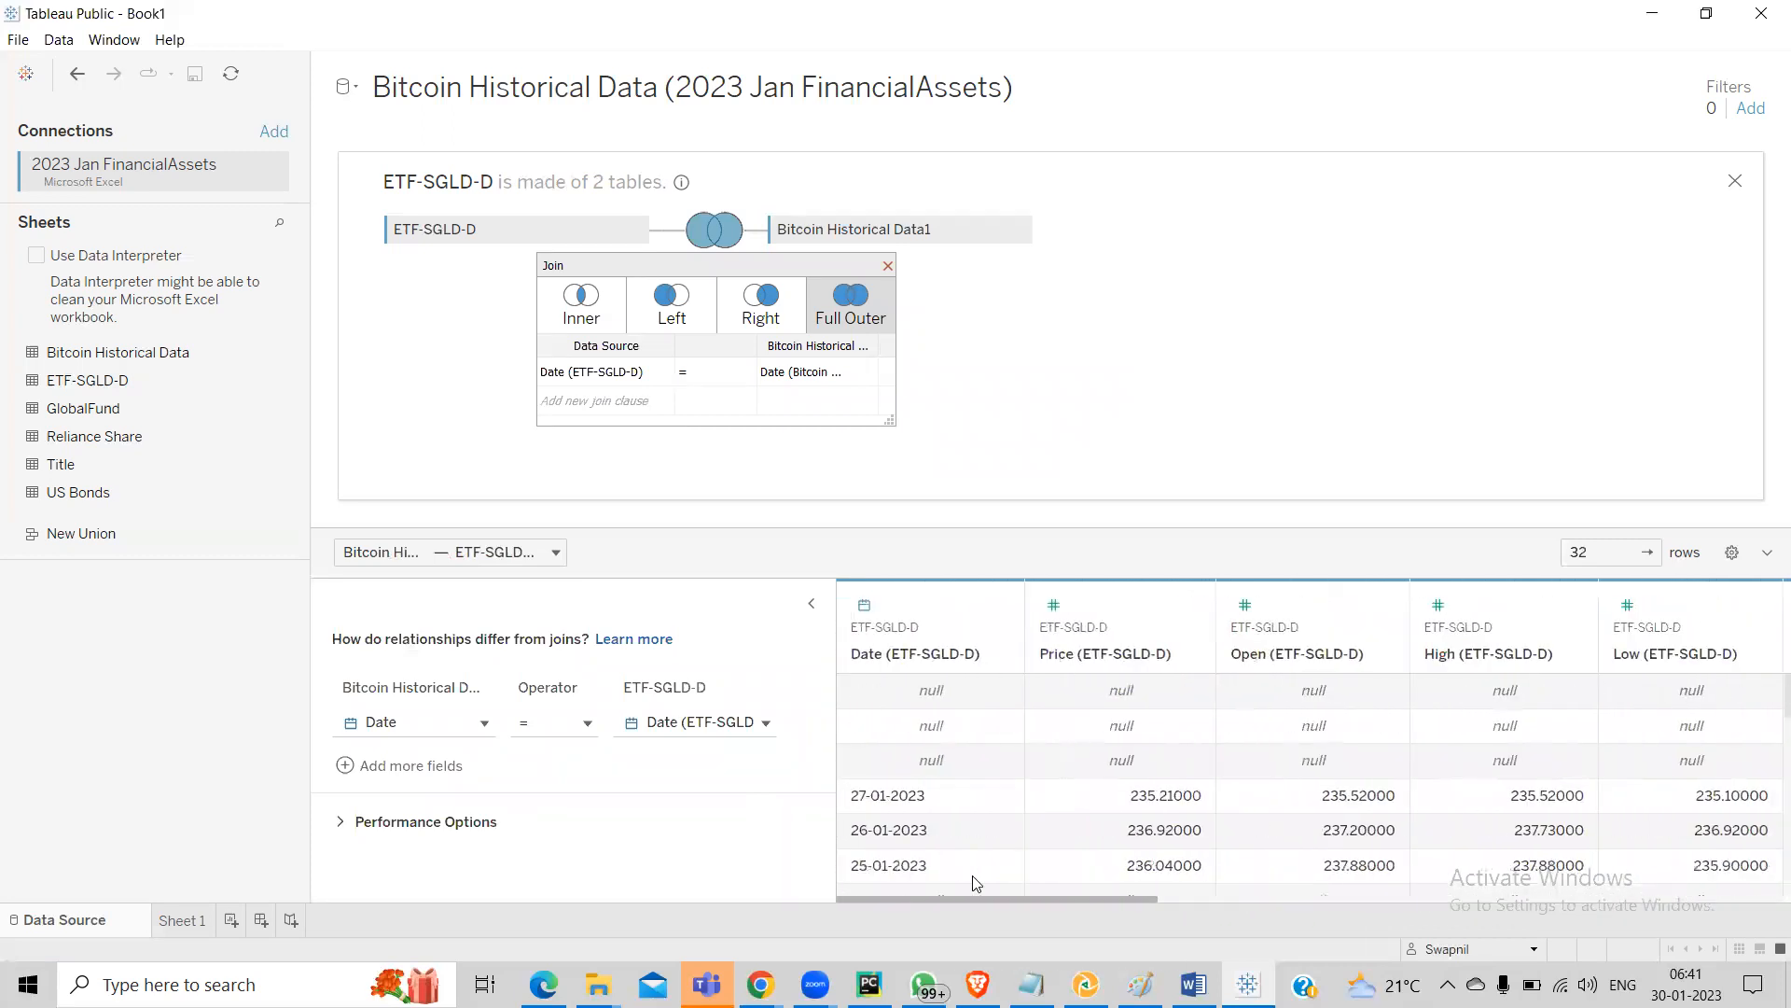
{"action": "left_click", "coordinate": [925, 684]}
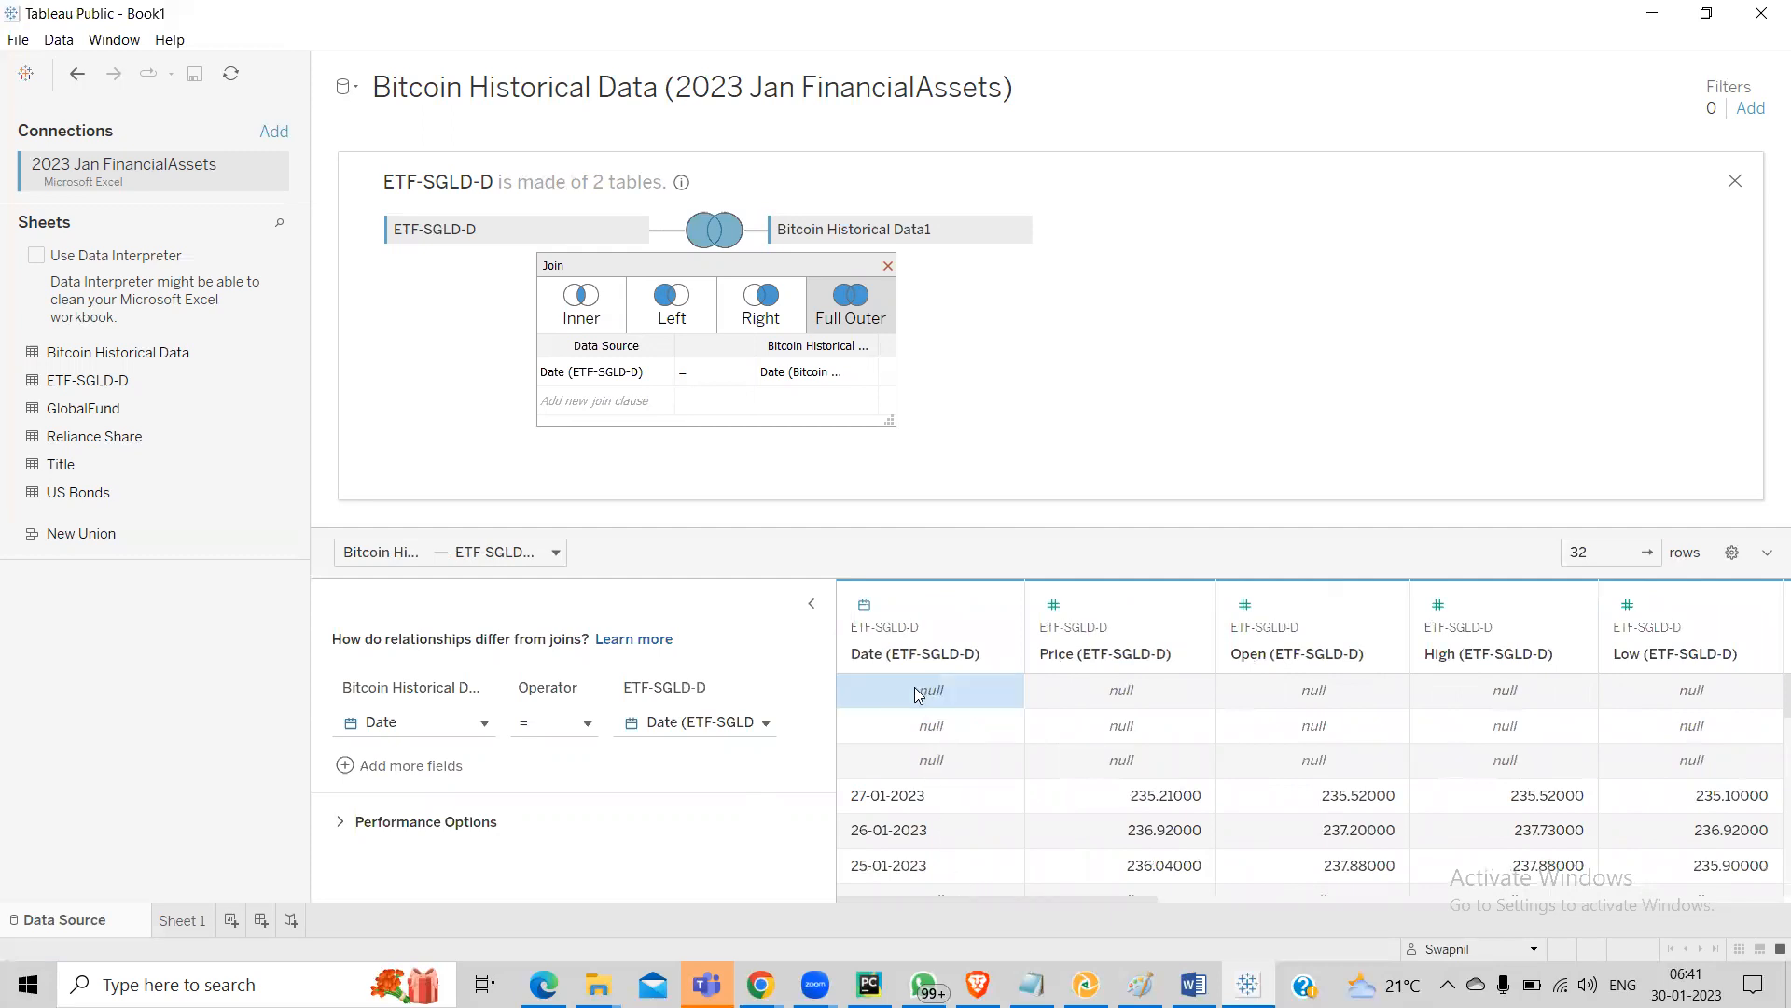
{"action": "scroll", "coordinate": [902, 757], "scroll_direction": "down", "scroll_amount": 1}
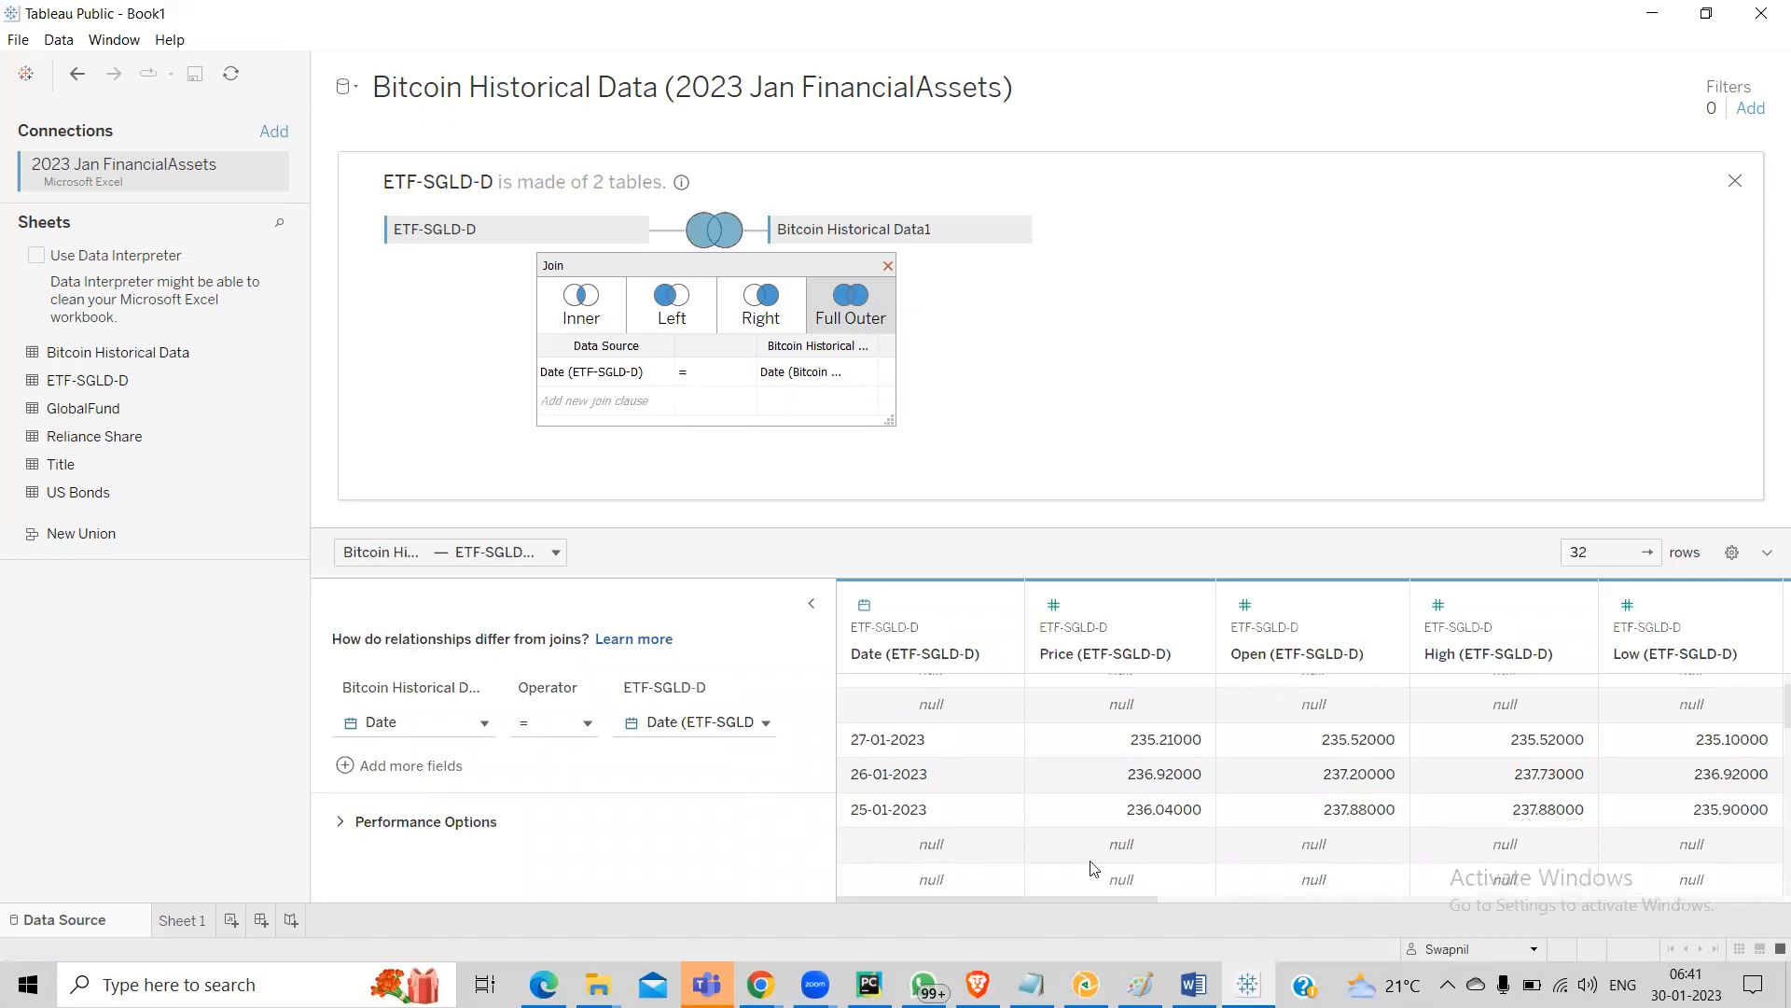
{"action": "scroll", "coordinate": [1028, 805], "scroll_direction": "up", "scroll_amount": 1}
{"action": "left_click_drag", "start_coordinate": [1032, 900], "coordinate": [1323, 895]}
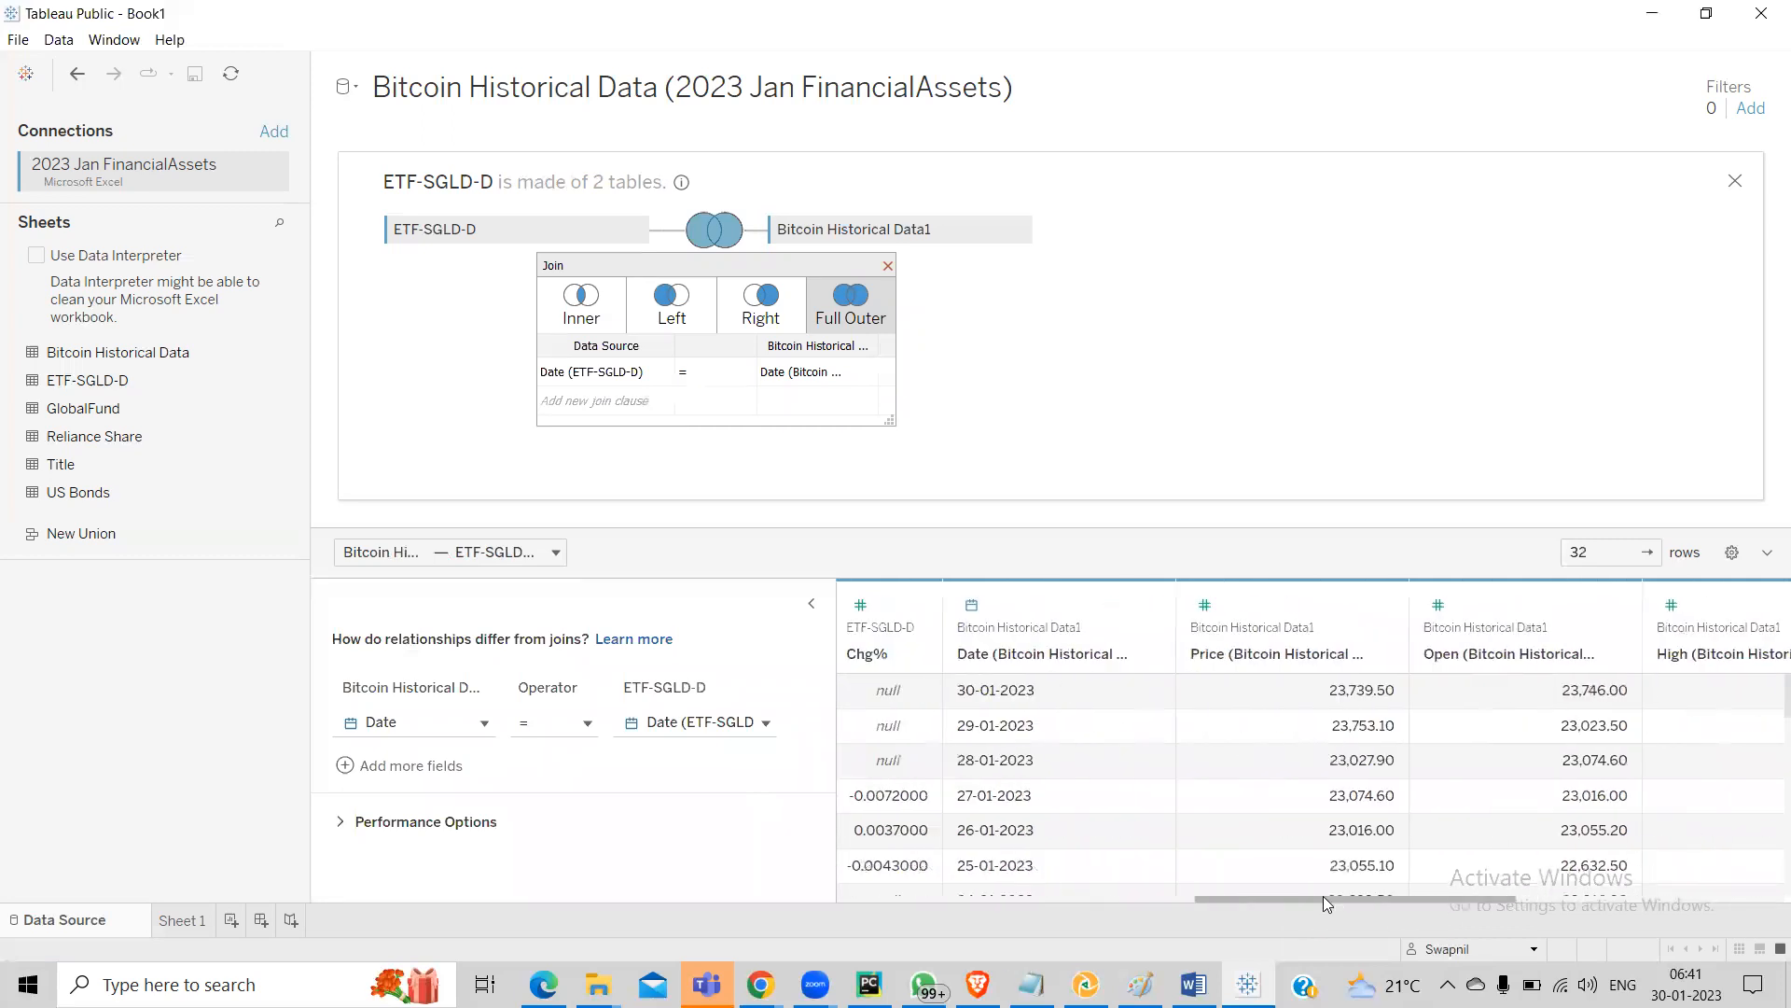
{"action": "left_click_drag", "start_coordinate": [1404, 901], "coordinate": [1727, 894]}
{"action": "left_click_drag", "start_coordinate": [1198, 884], "coordinate": [849, 900]}
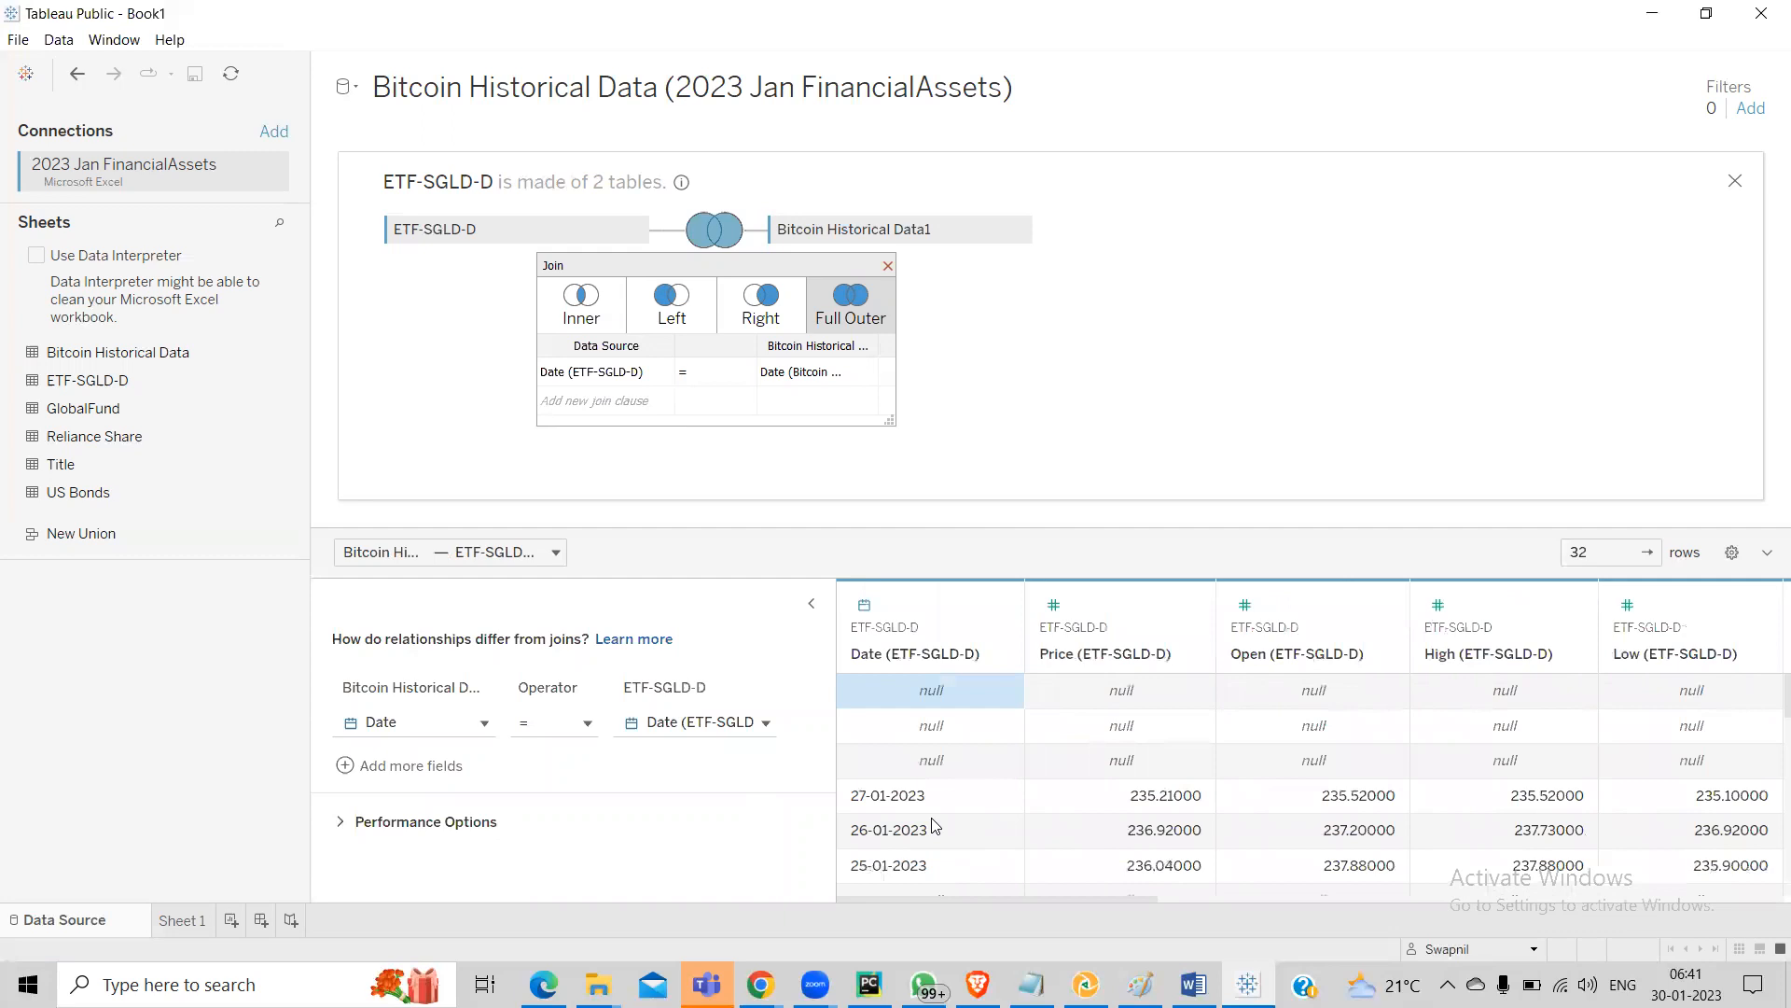
Examine the ETF-SGLD-D dates and prices in the related data preview for dates with null values
{"action": "scroll", "coordinate": [900, 795], "scroll_direction": "down", "scroll_amount": 1}
{"action": "scroll", "coordinate": [899, 789], "scroll_direction": "down", "scroll_amount": 4}
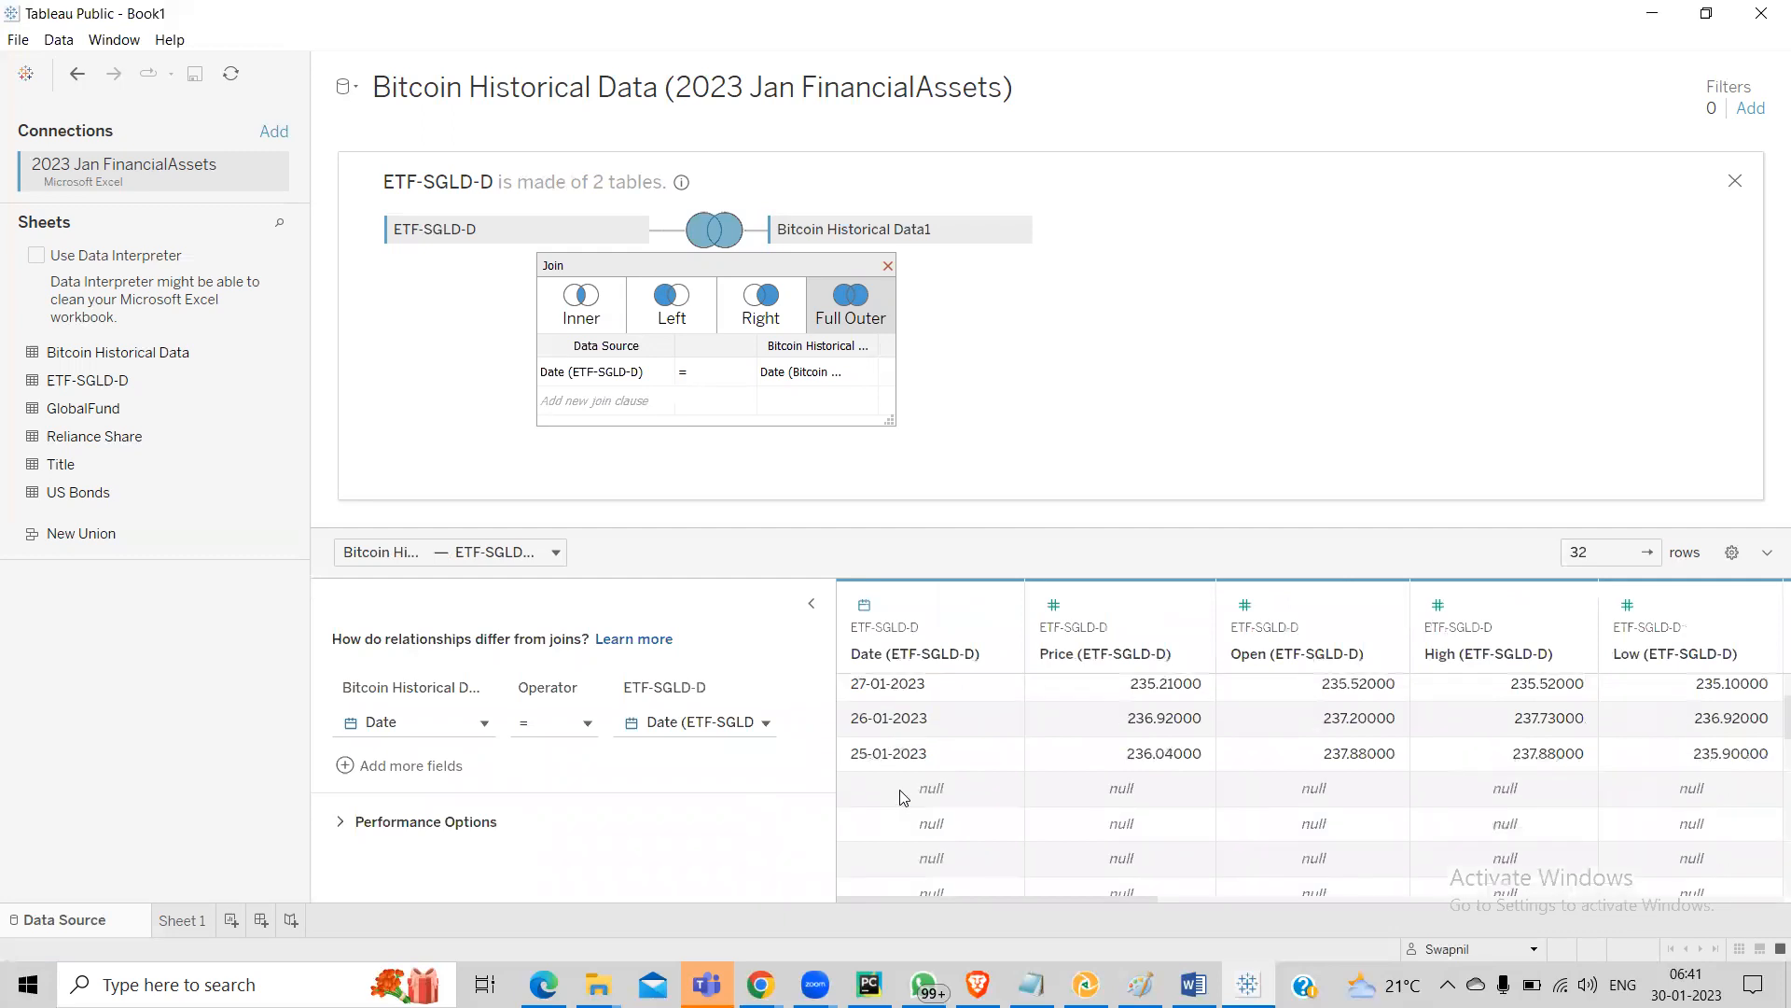
{"action": "scroll", "coordinate": [905, 804], "scroll_direction": "down", "scroll_amount": 4}
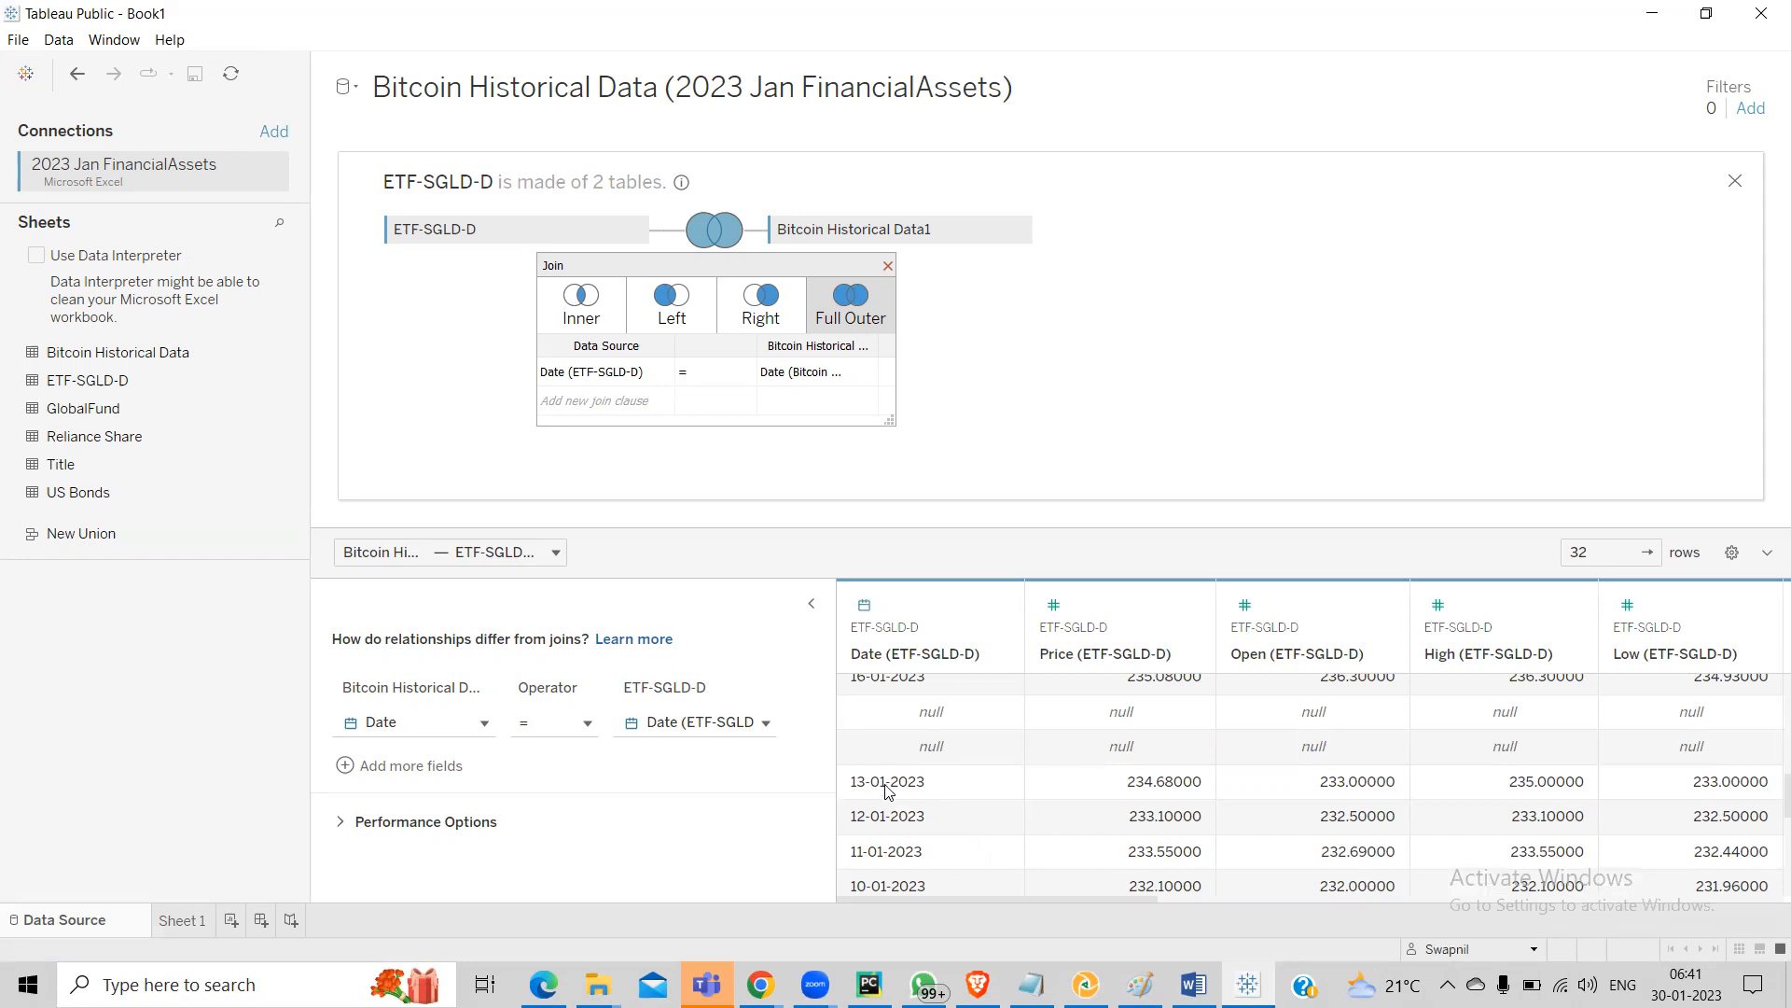
{"action": "scroll", "coordinate": [887, 791], "scroll_direction": "down", "scroll_amount": 3}
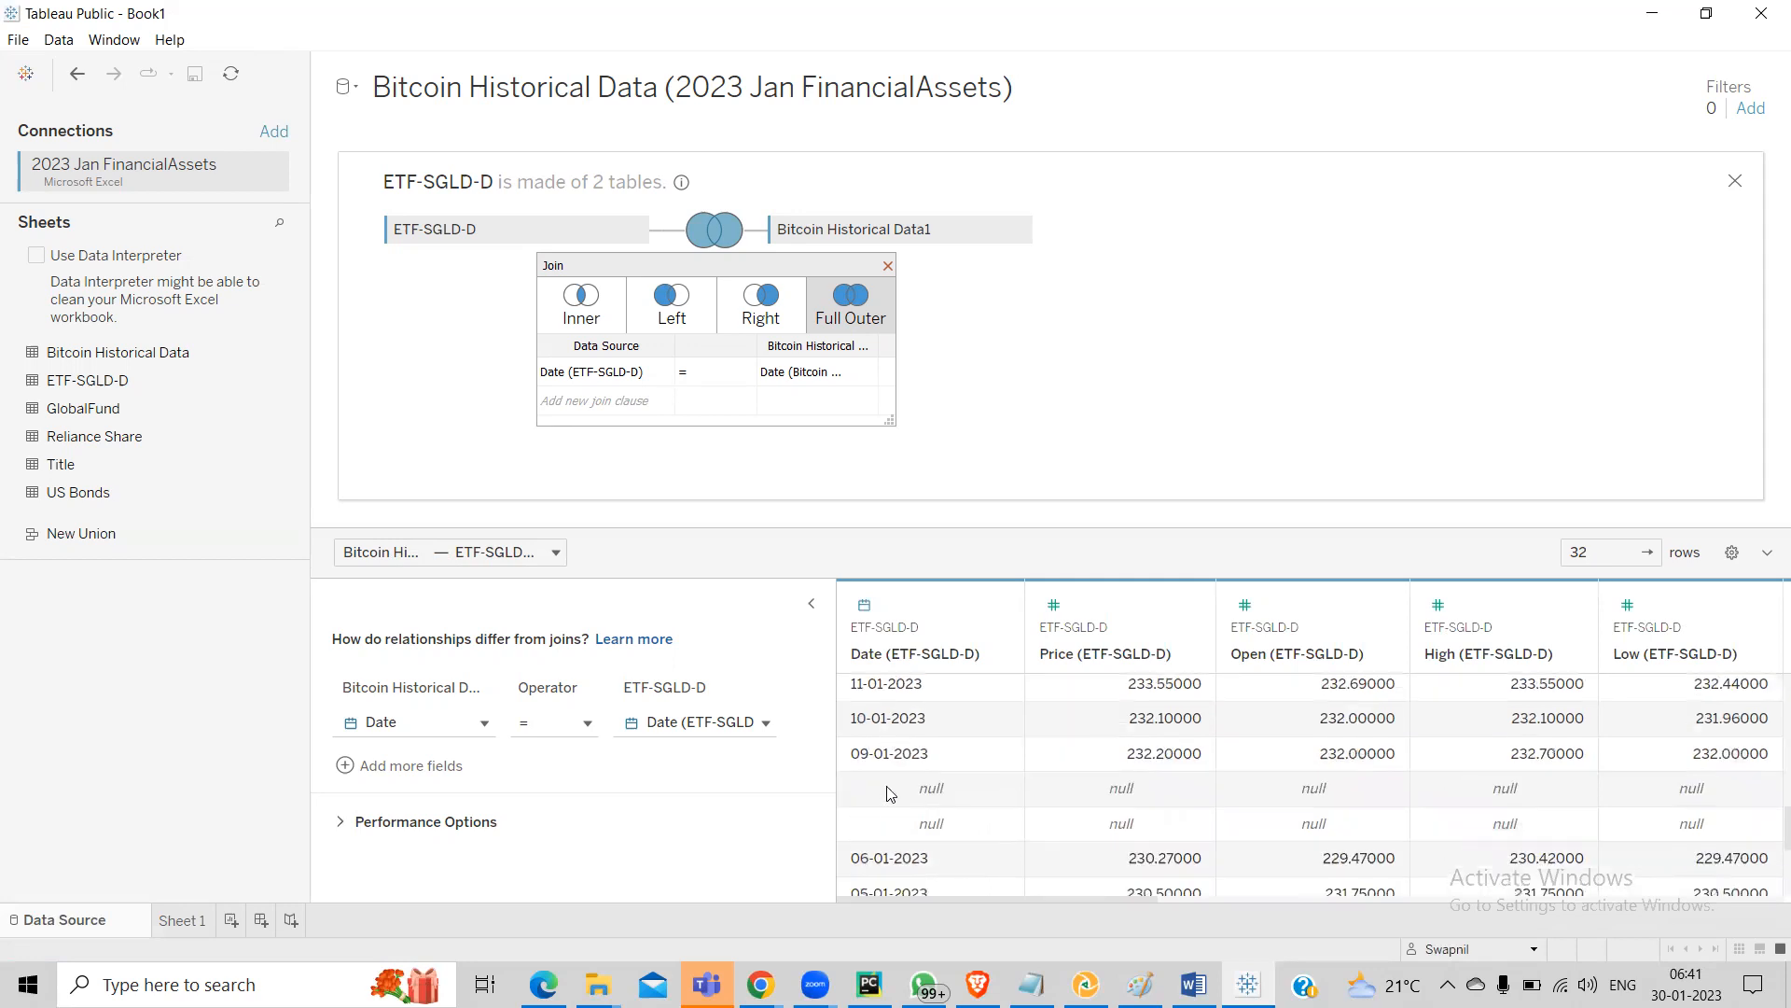
{"action": "scroll", "coordinate": [887, 794], "scroll_direction": "down", "scroll_amount": 3}
{"action": "scroll", "coordinate": [888, 794], "scroll_direction": "down", "scroll_amount": 2}
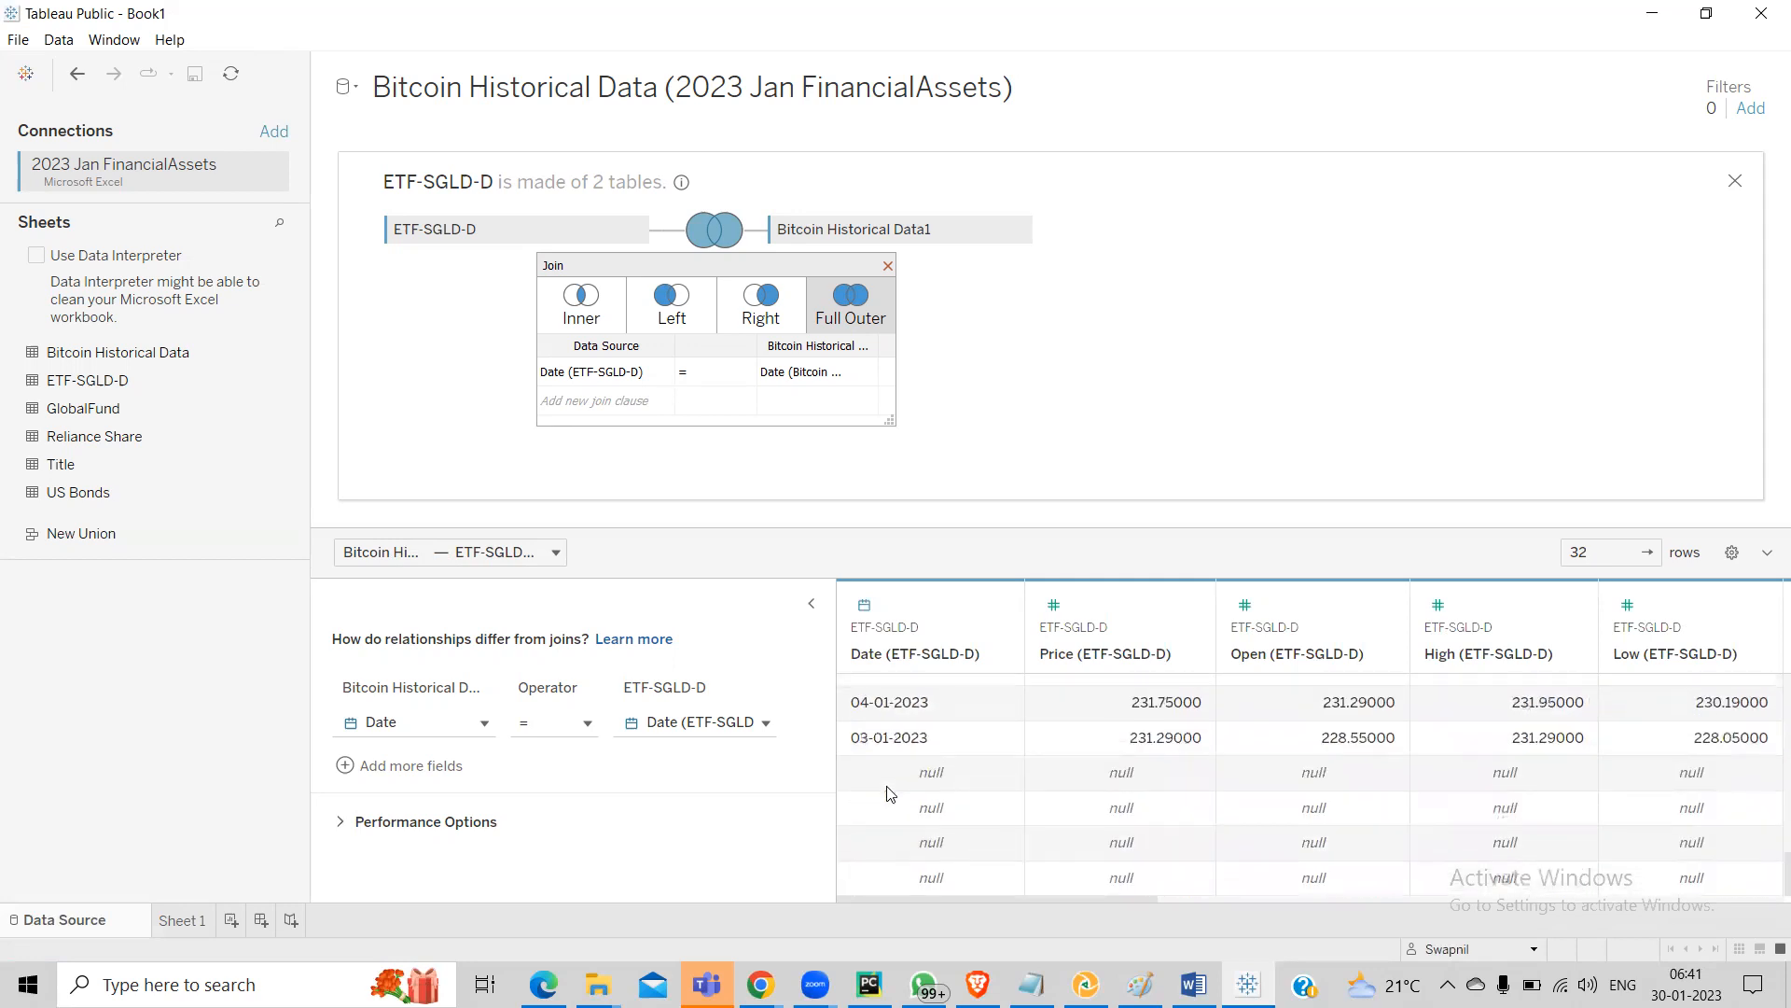
{"action": "scroll", "coordinate": [947, 821], "scroll_direction": "up", "scroll_amount": 3}
{"action": "scroll", "coordinate": [947, 821], "scroll_direction": "up", "scroll_amount": 4}
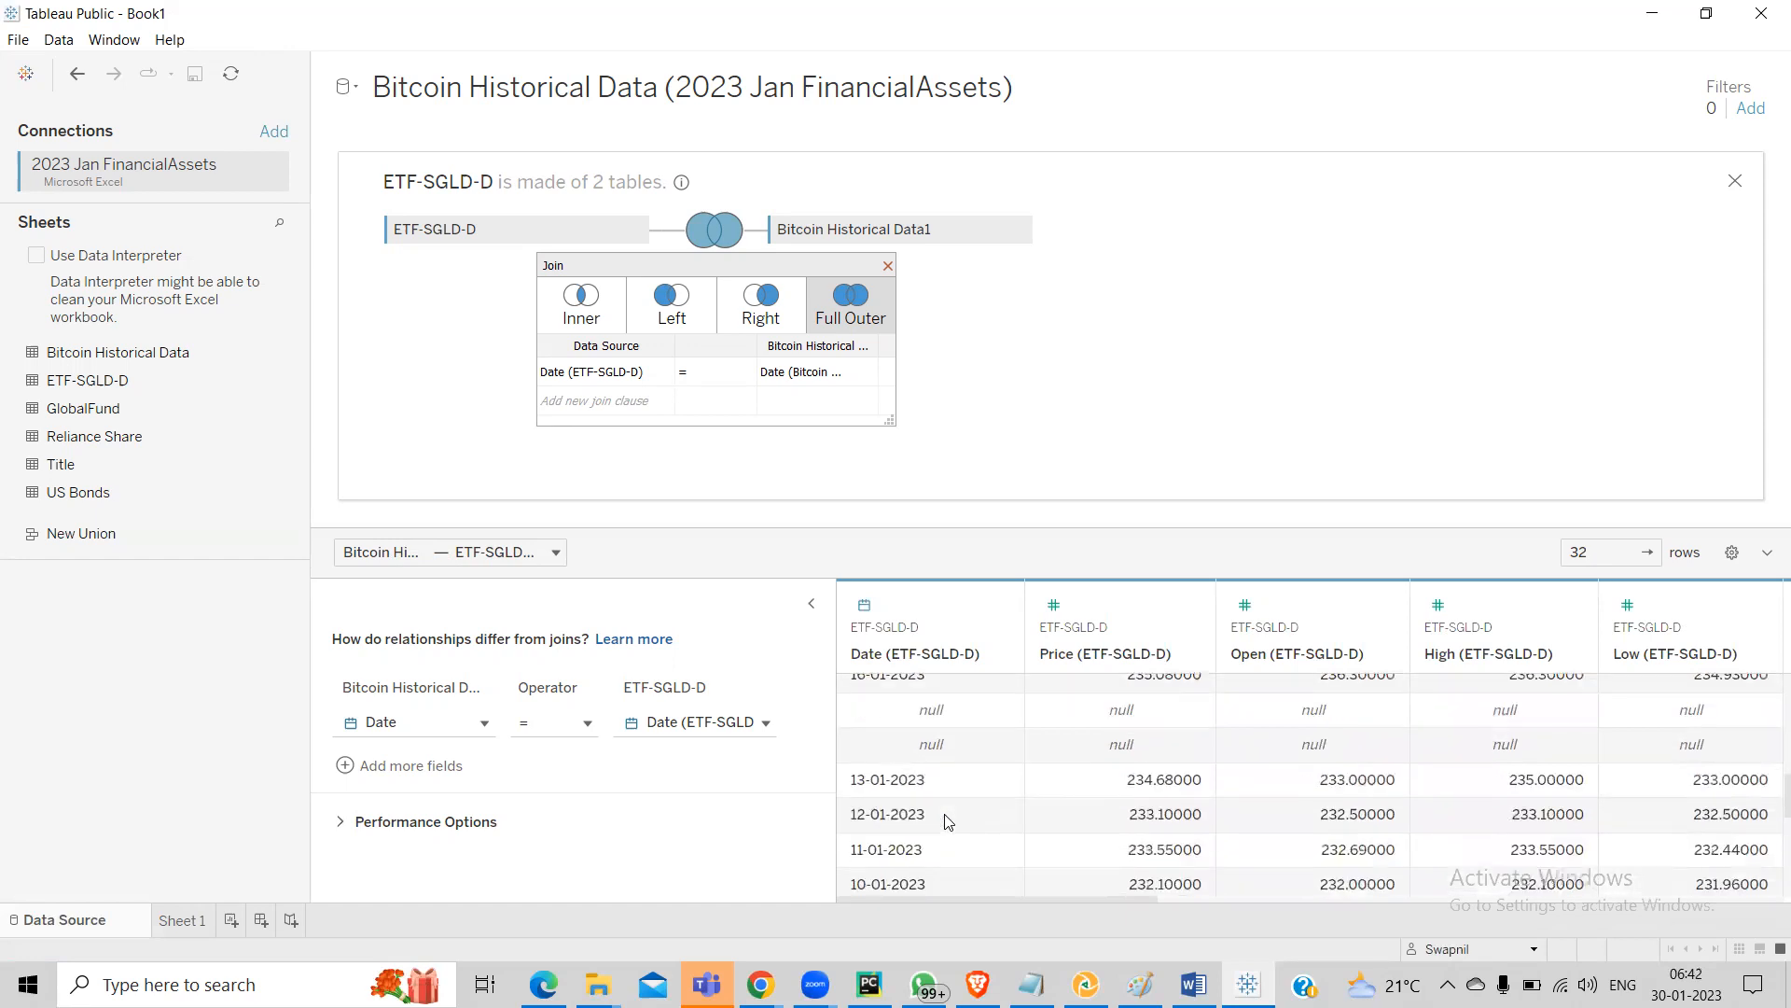
{"action": "scroll", "coordinate": [947, 821], "scroll_direction": "up", "scroll_amount": 2}
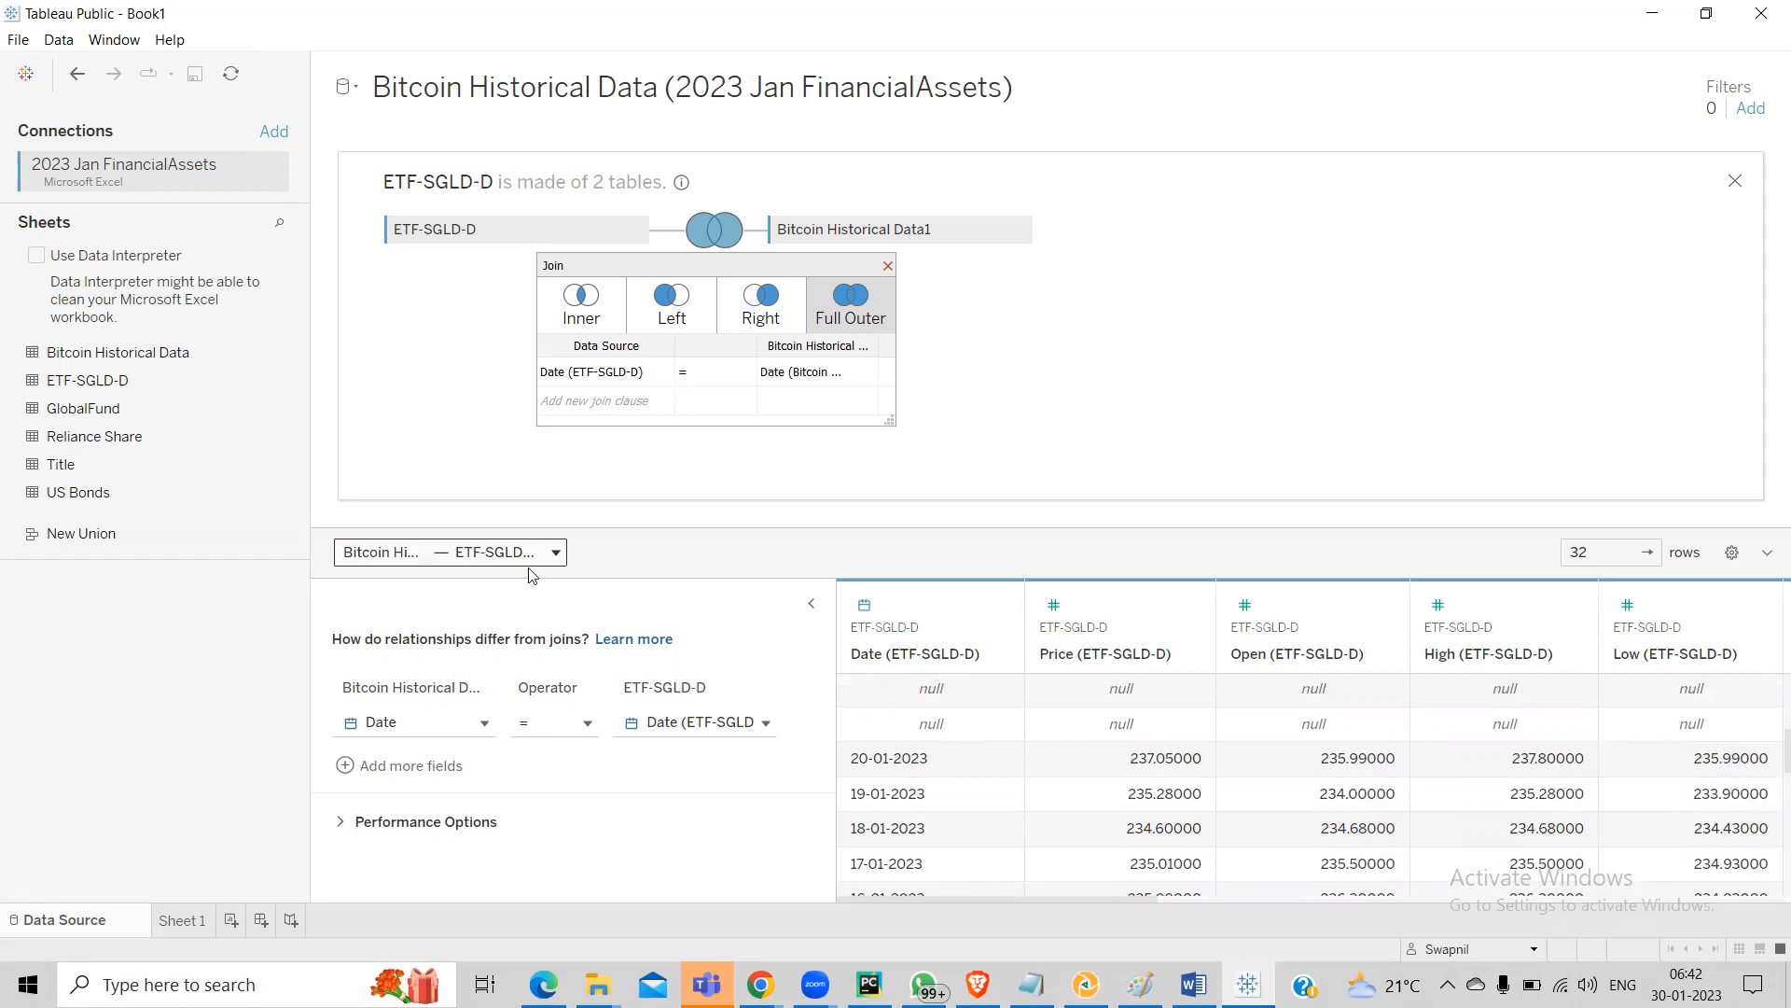
Remove ETF-SGLD-D from the data model so only Bitcoin Historical Data remains, and open Sheet 1
{"action": "left_click", "coordinate": [554, 553]}
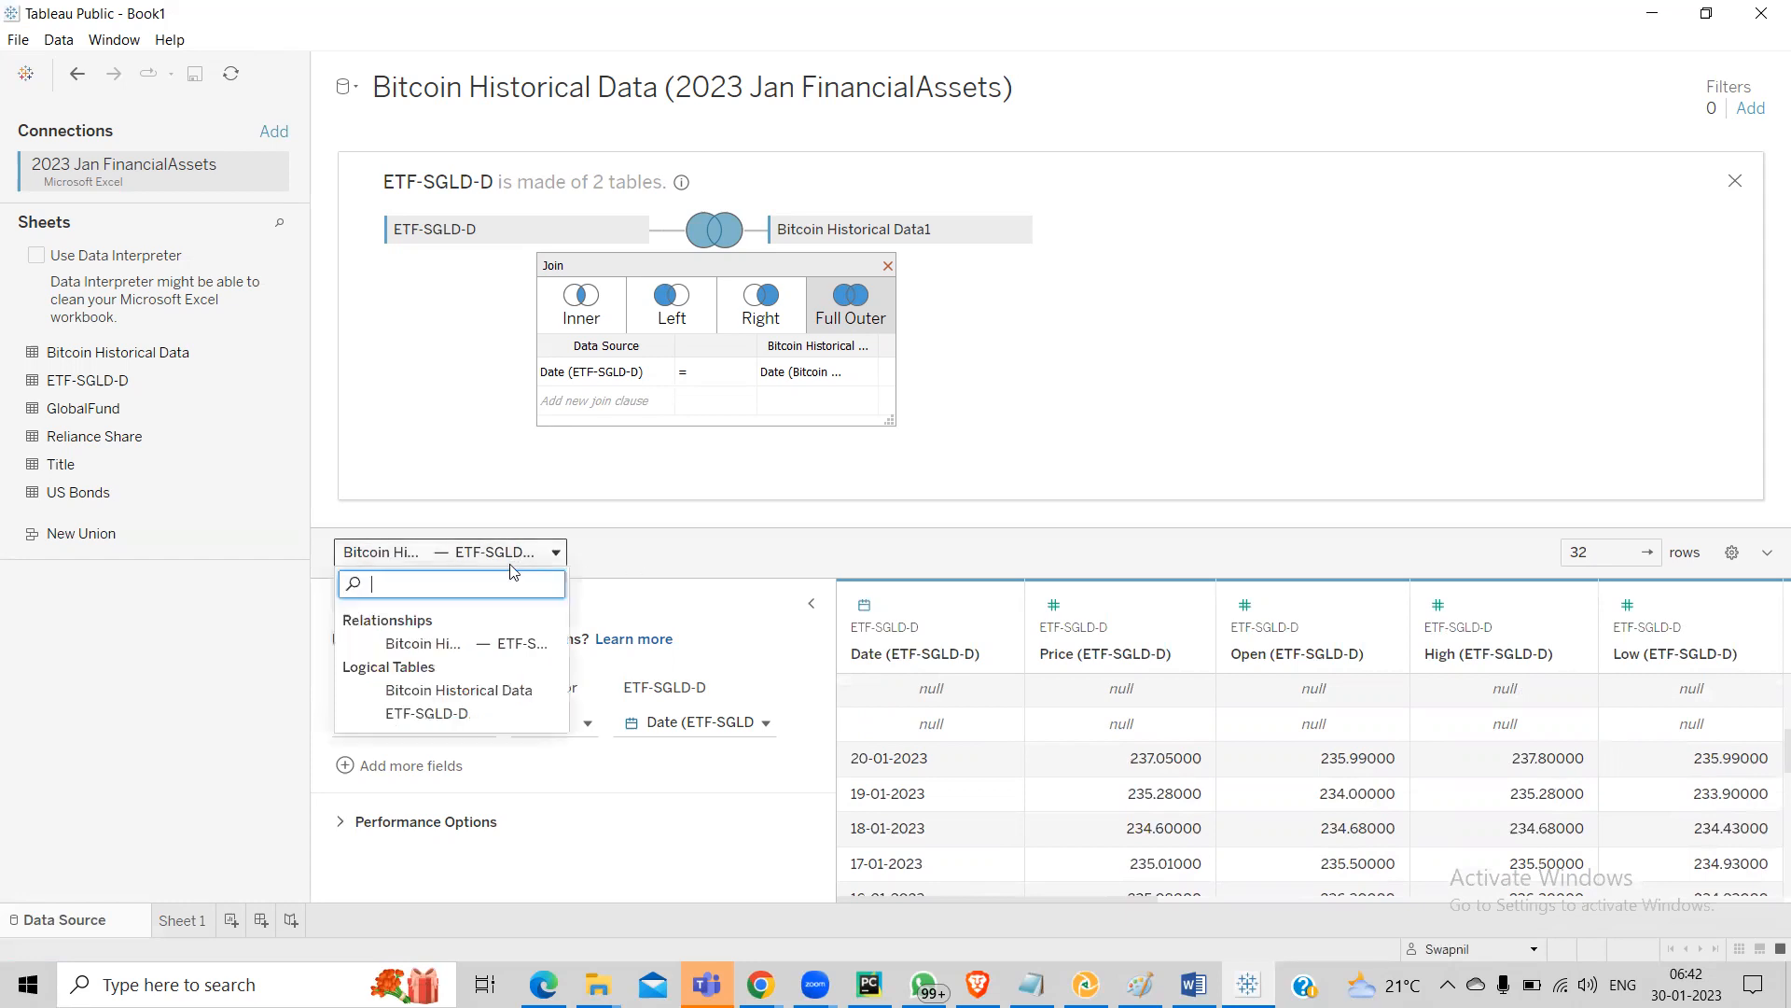
{"action": "left_click", "coordinate": [422, 692]}
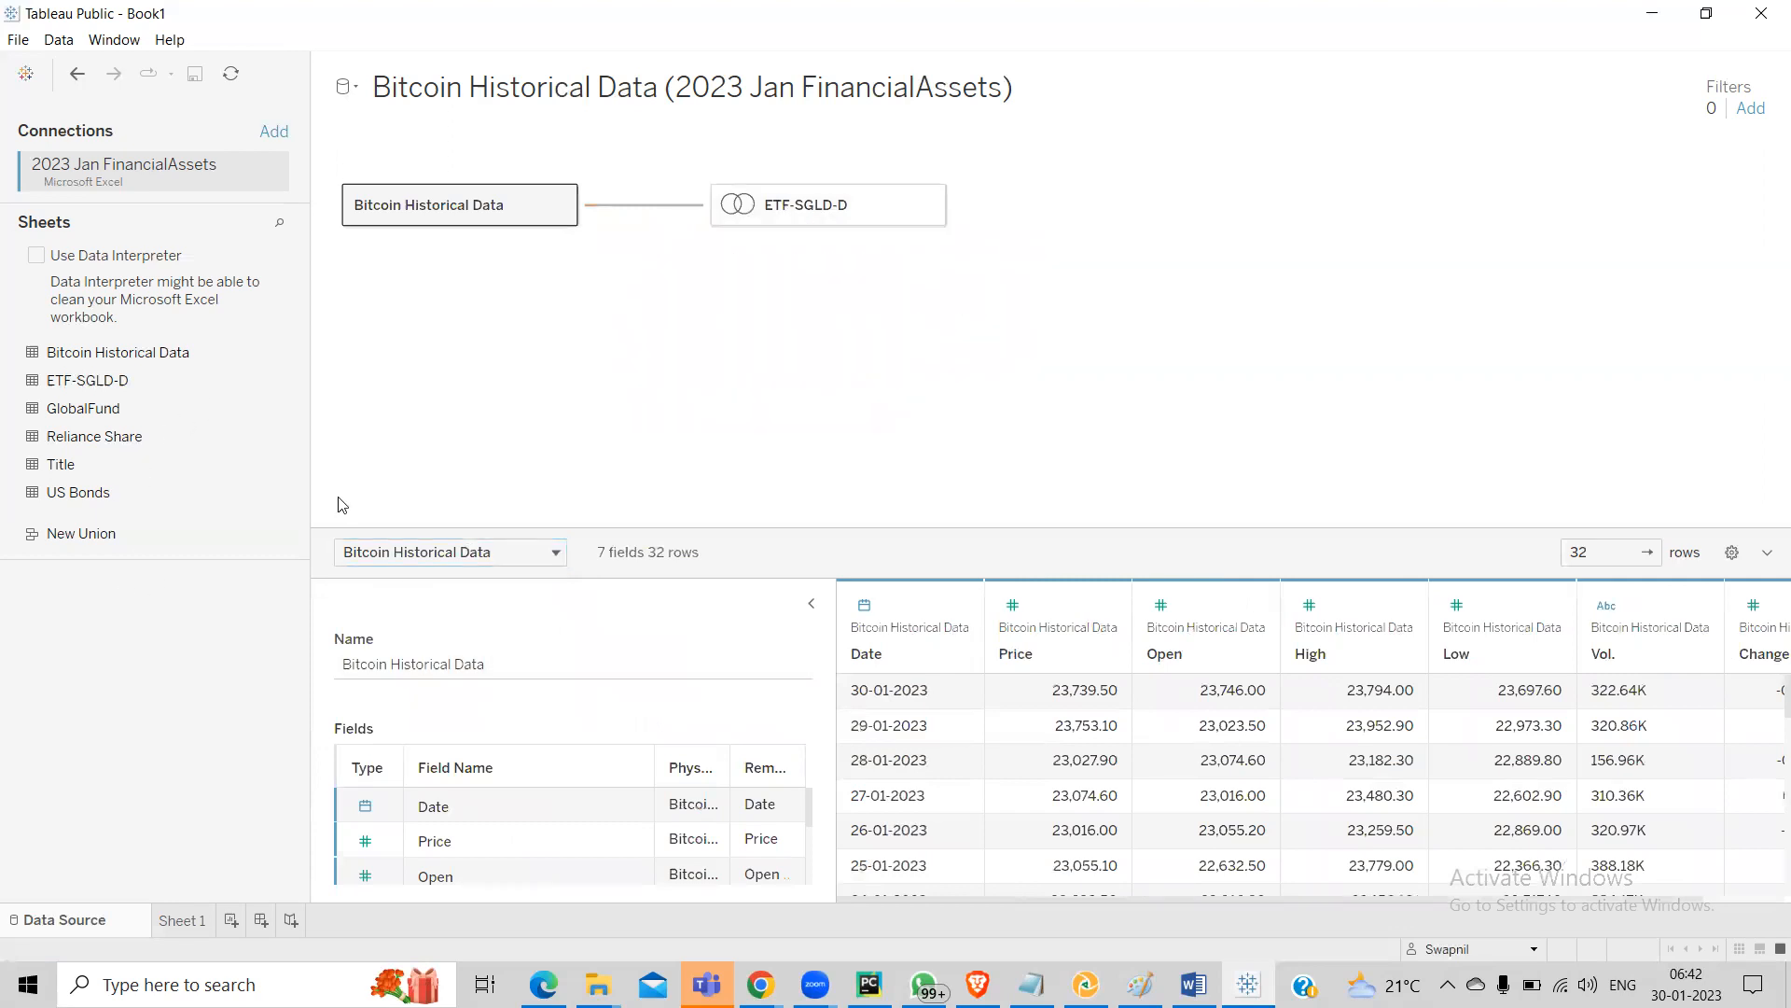
{"action": "left_click_drag", "start_coordinate": [724, 201], "coordinate": [728, 207]}
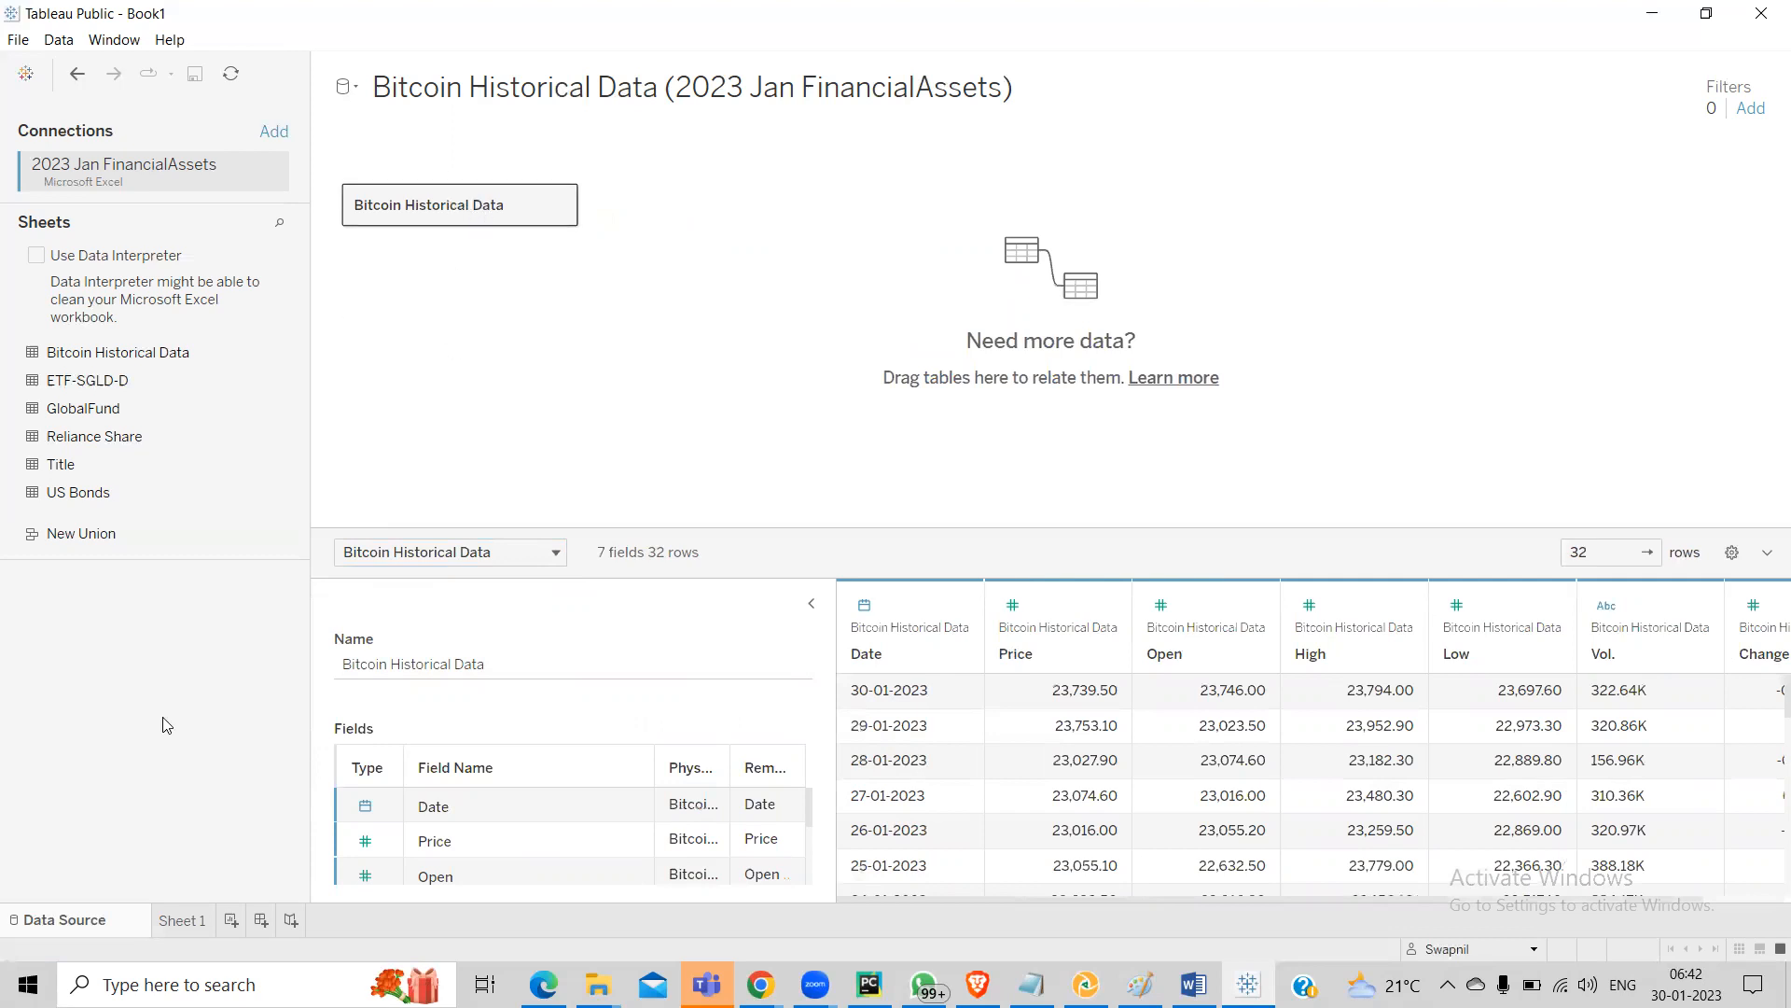
{"action": "left_click", "coordinate": [183, 922]}
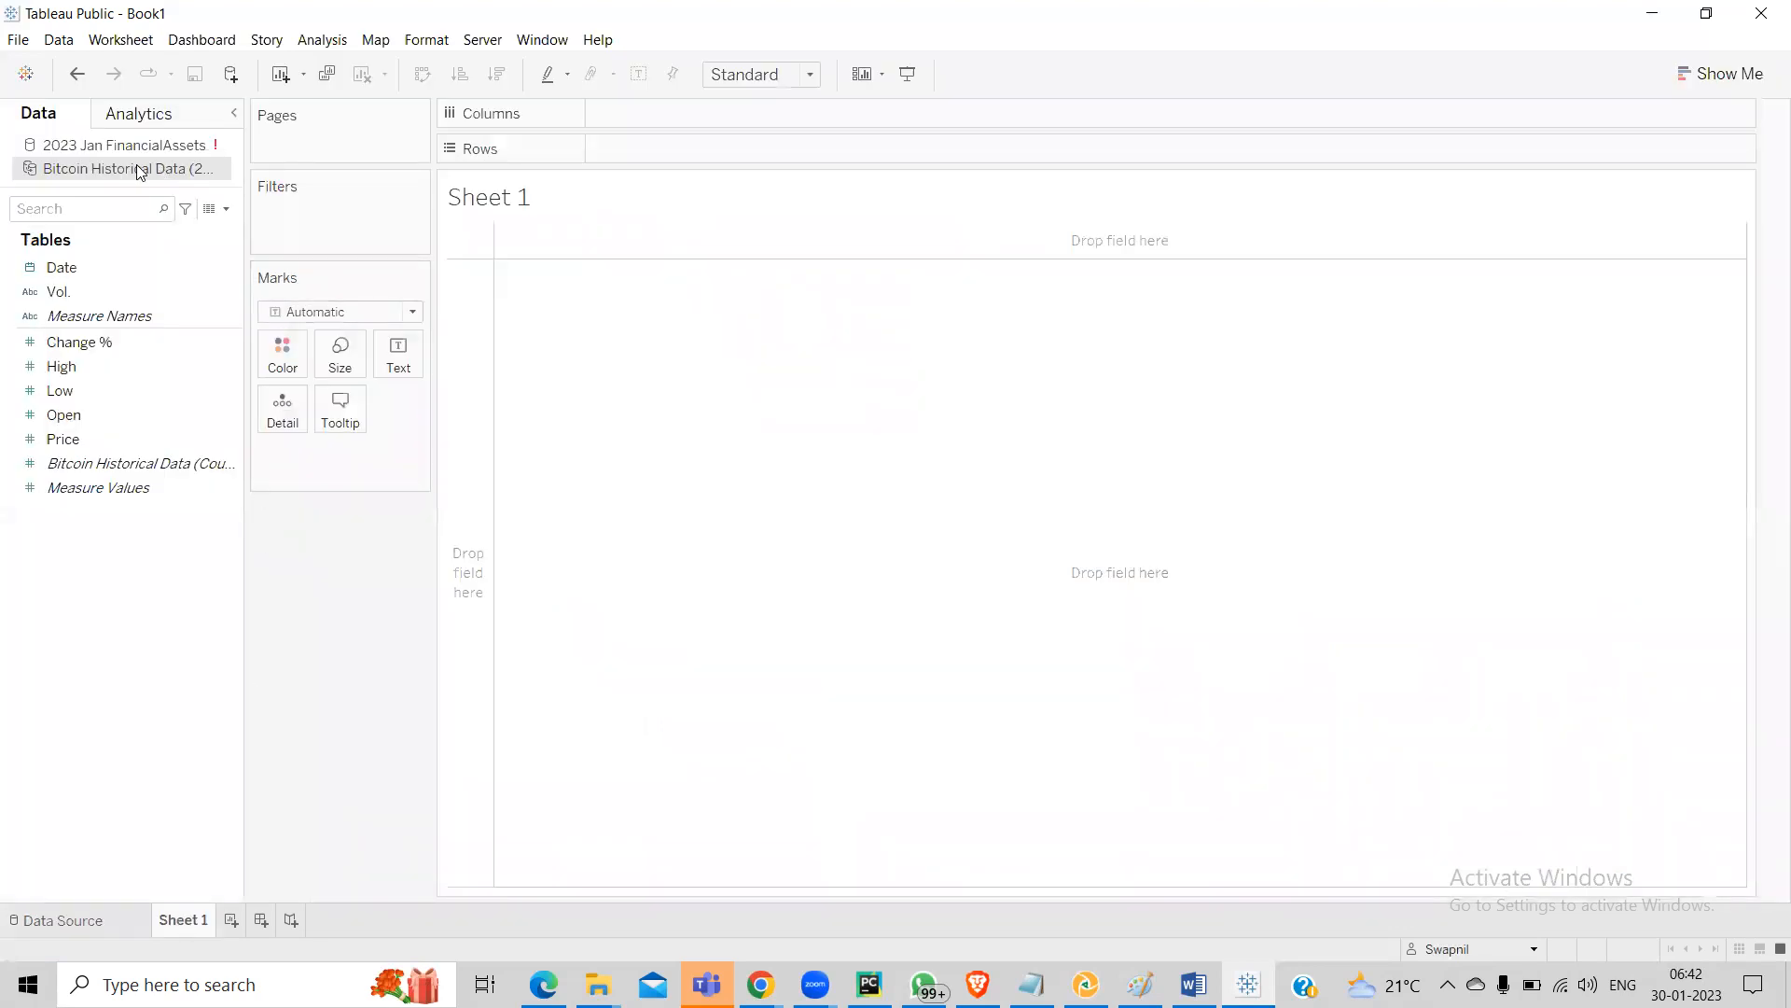
Look through the fields of the Bitcoin Historical Data source, including Date, Vol., Change %, High and Open
{"action": "left_click", "coordinate": [155, 344]}
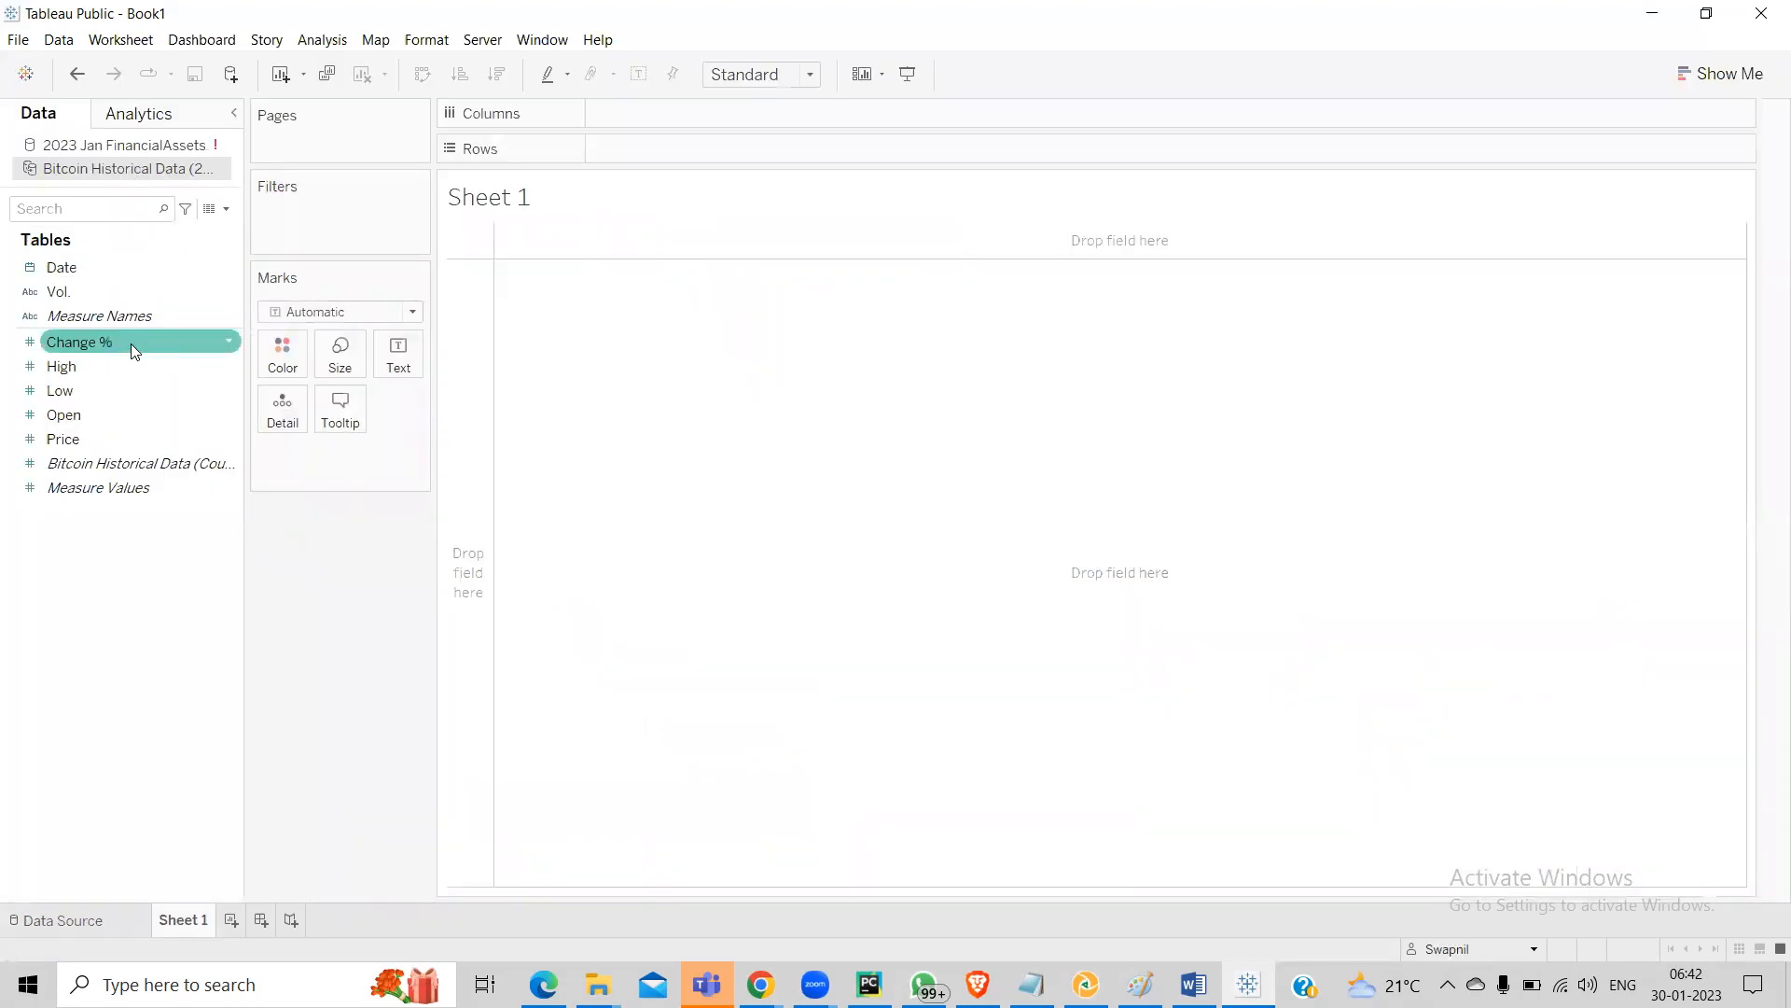
{"action": "left_click", "coordinate": [69, 263]}
{"action": "left_click", "coordinate": [82, 291]}
{"action": "left_click", "coordinate": [135, 319]}
{"action": "left_click", "coordinate": [110, 369]}
{"action": "left_click", "coordinate": [99, 344]}
{"action": "left_click", "coordinate": [120, 457]}
{"action": "left_click", "coordinate": [154, 416]}
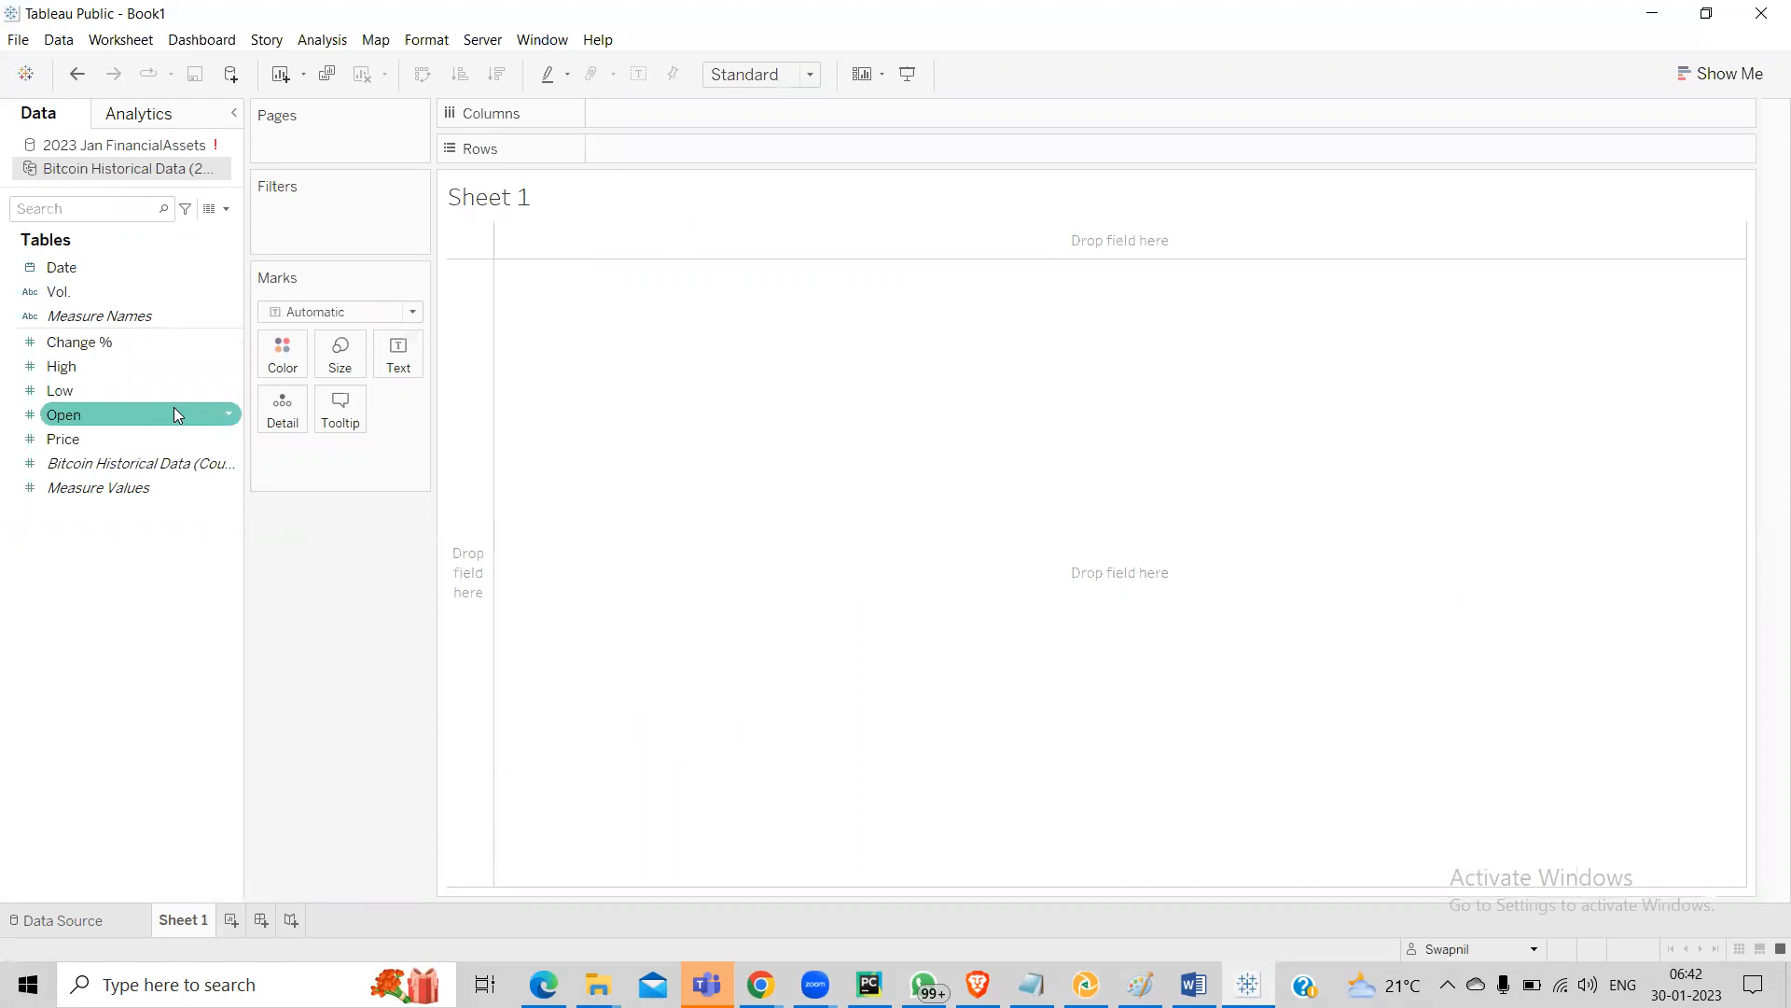
{"action": "left_click", "coordinate": [65, 369]}
{"action": "left_click", "coordinate": [73, 347]}
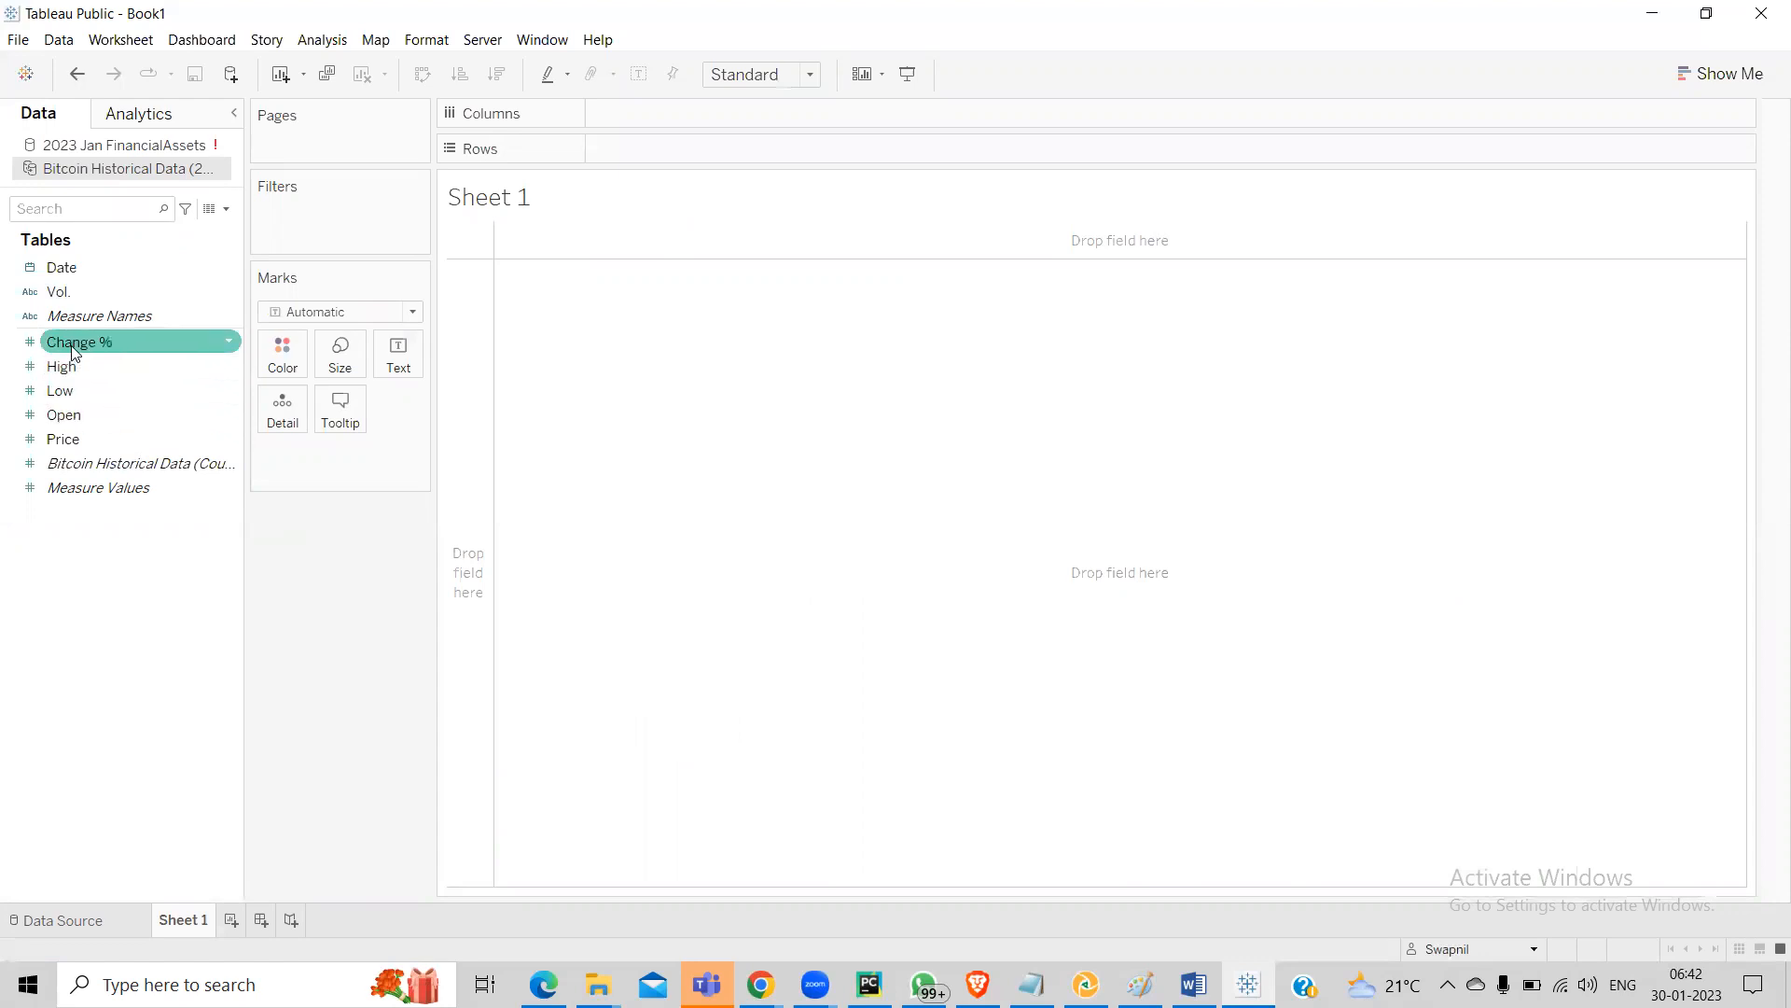
Place High on Columns as a sum and view its available measure aggregations
{"action": "left_click", "coordinate": [70, 368]}
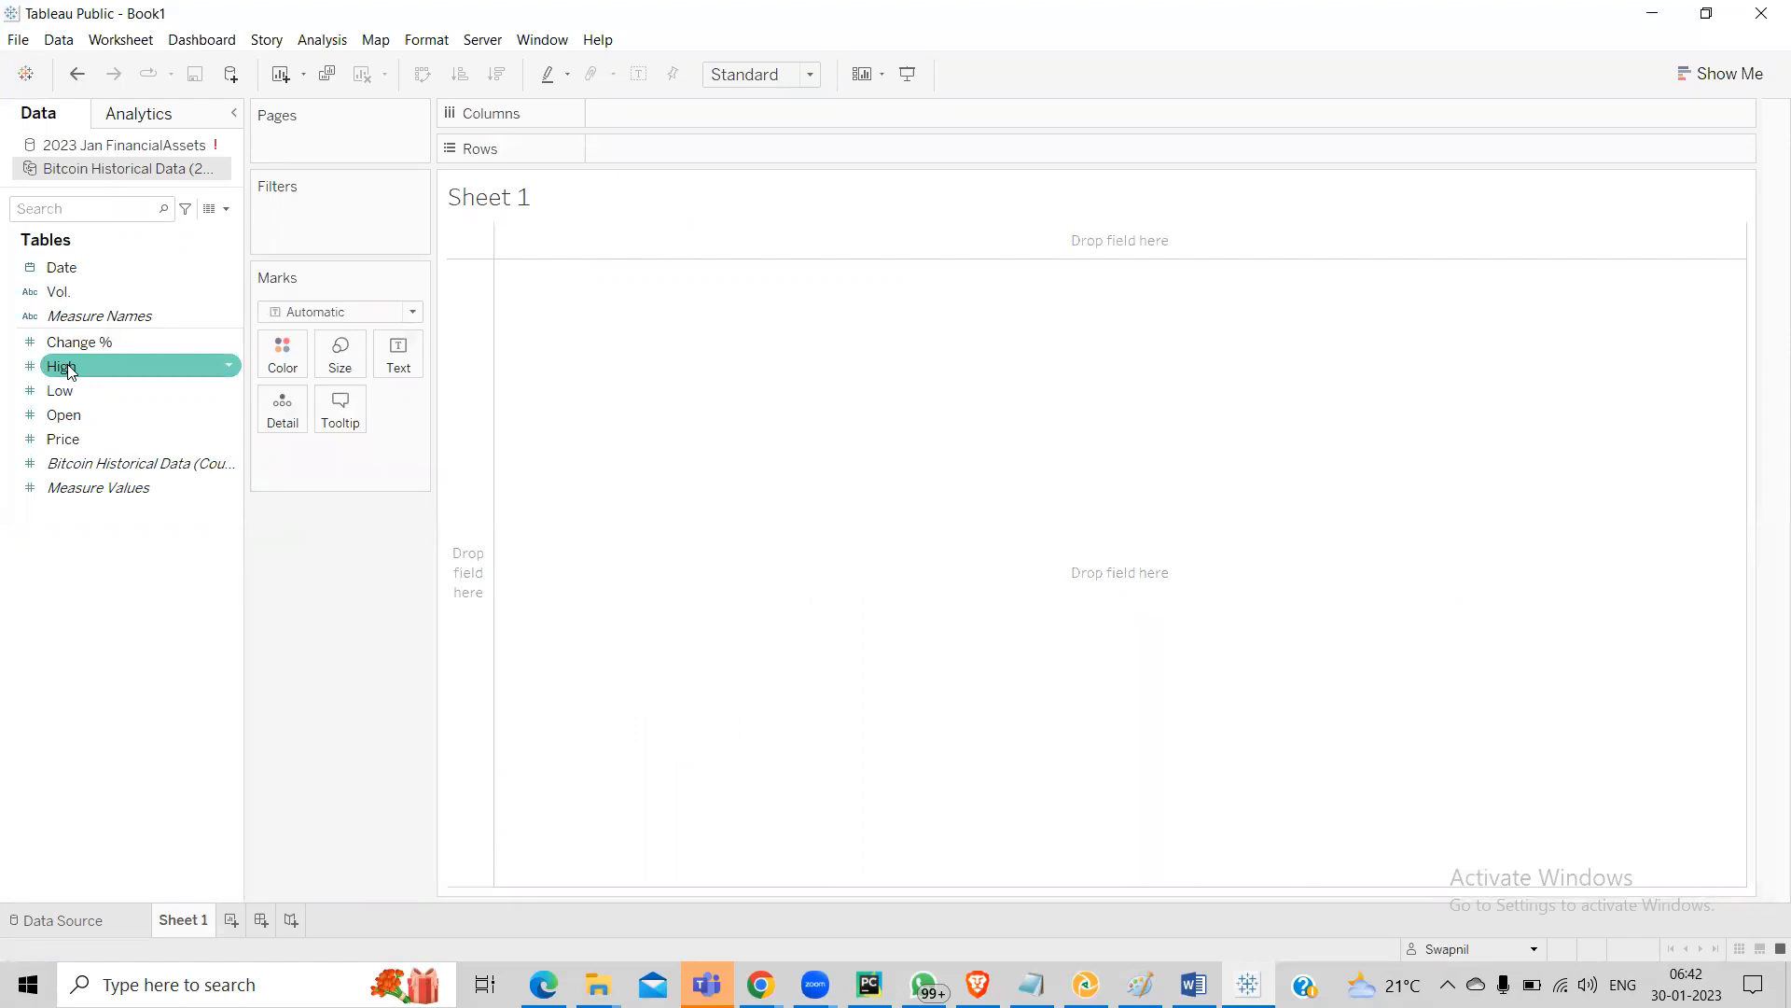
{"action": "left_click_drag", "start_coordinate": [70, 369], "coordinate": [631, 116]}
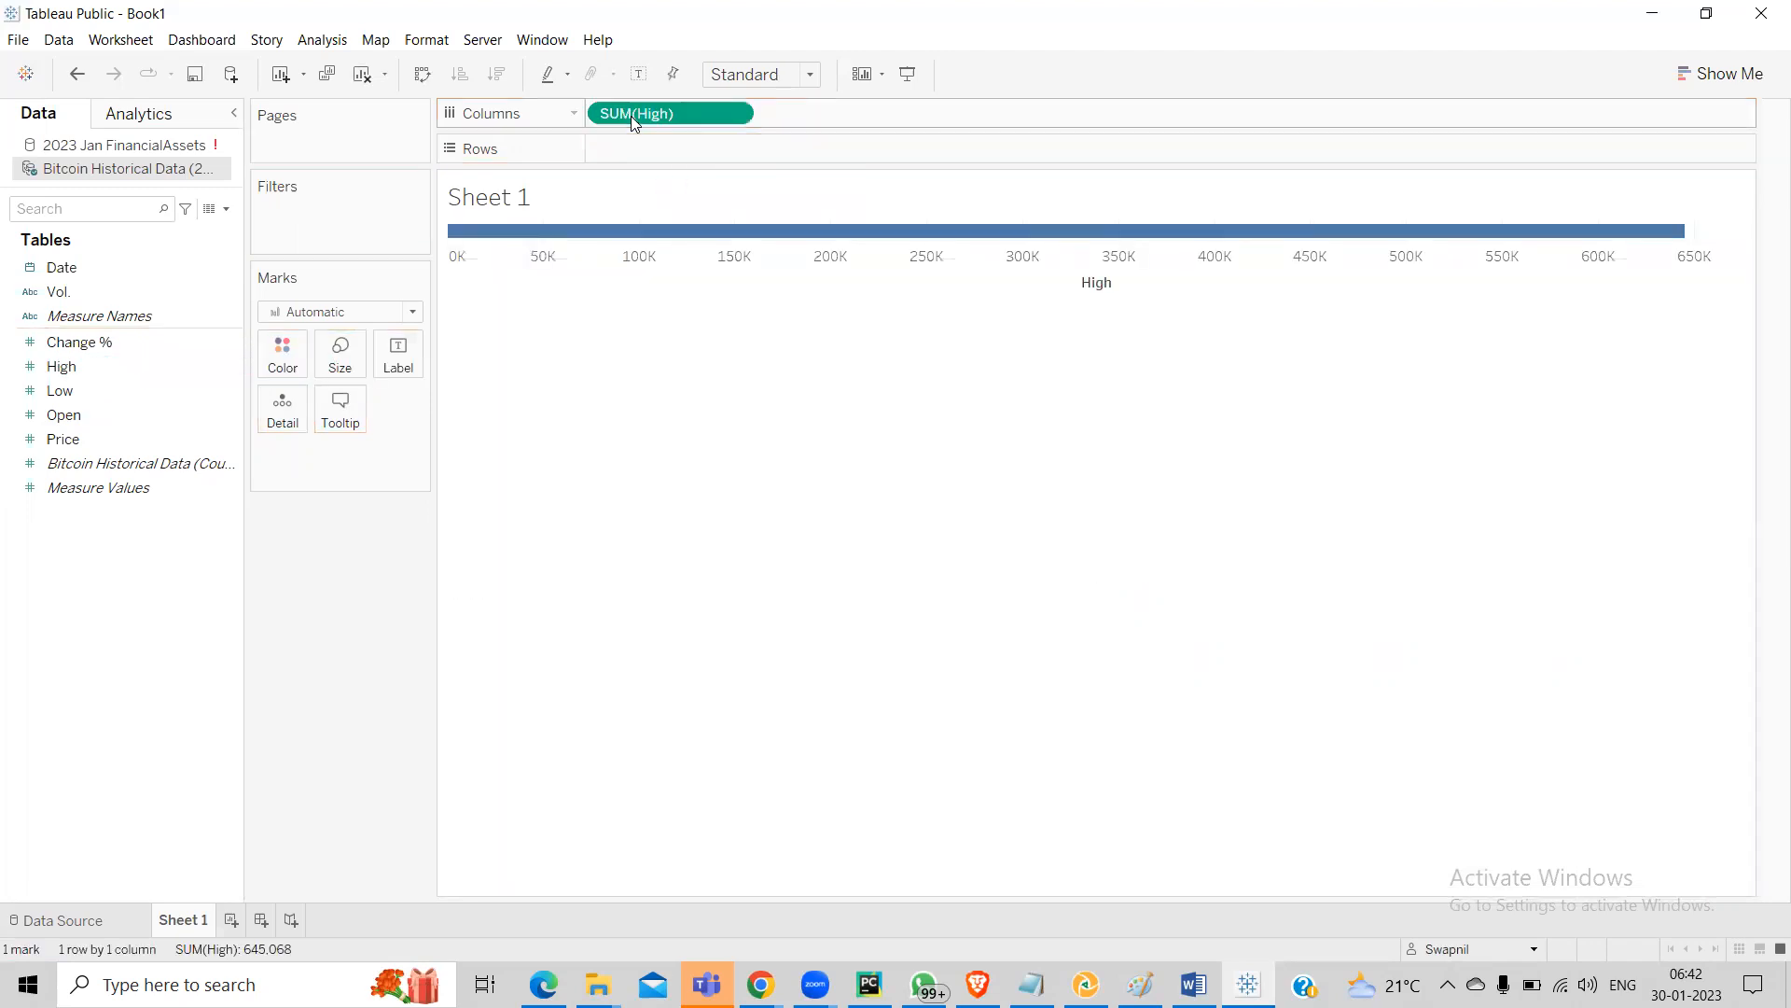
{"action": "left_click", "coordinate": [733, 112]}
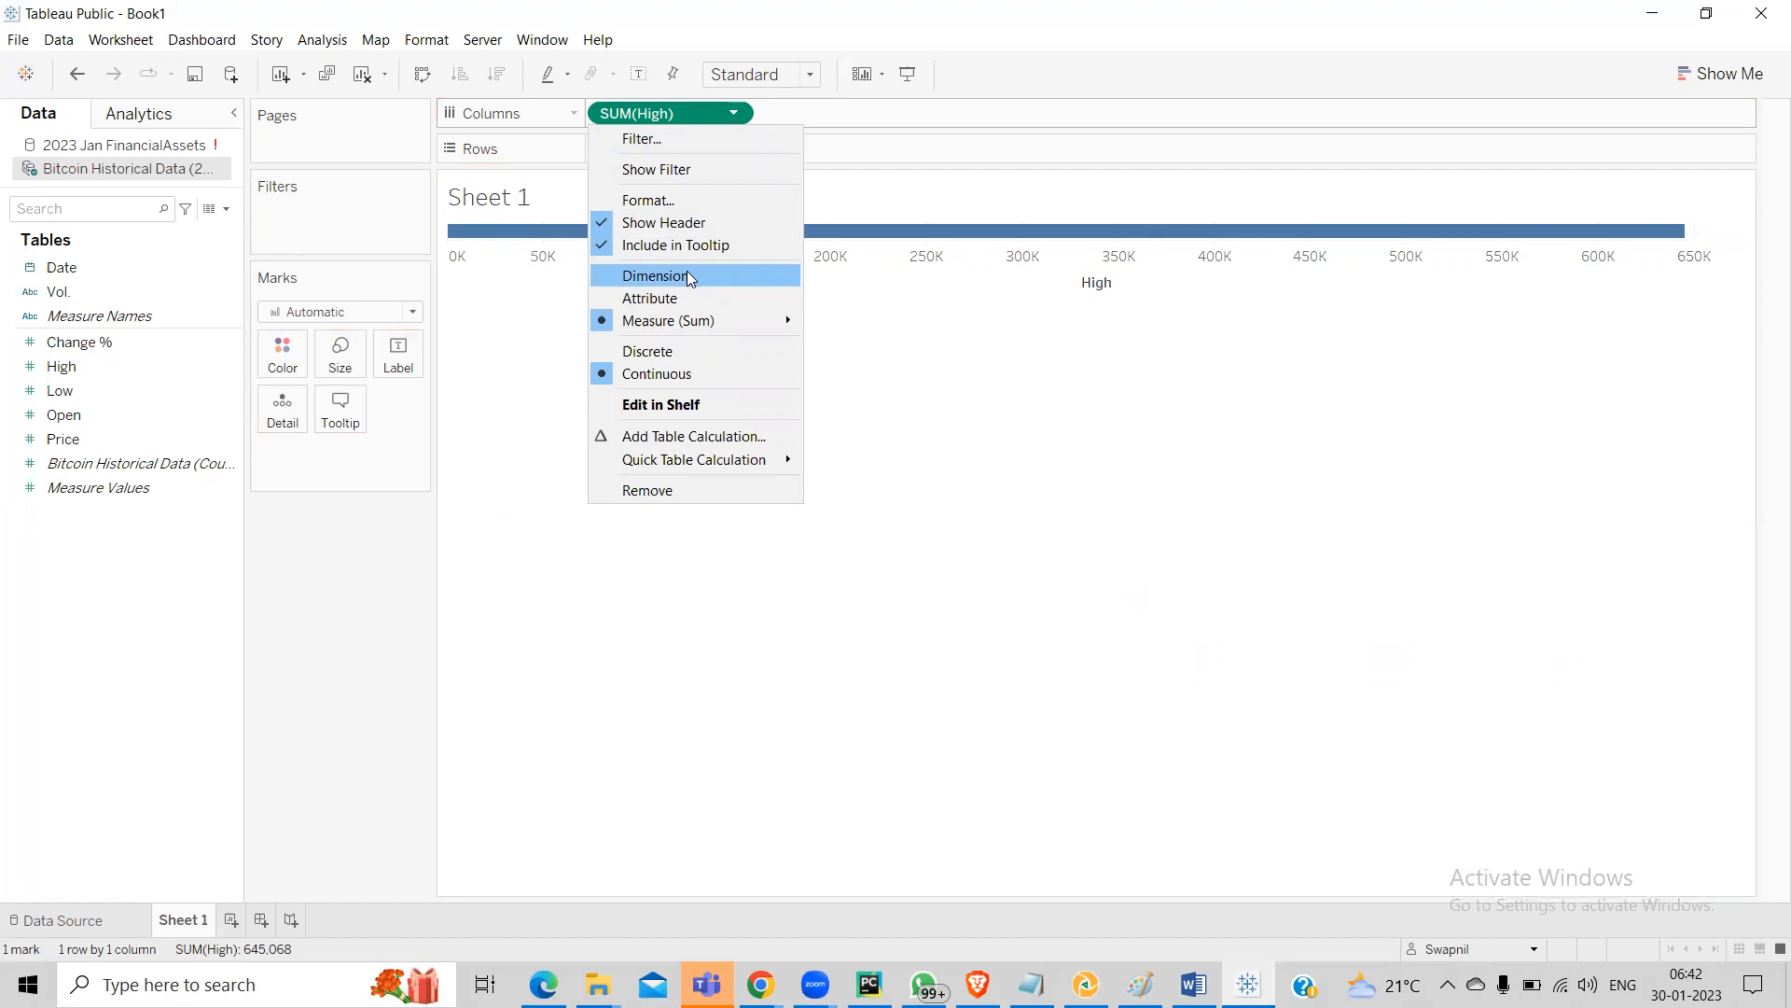
{"action": "mouse_move", "coordinate": [714, 323]}
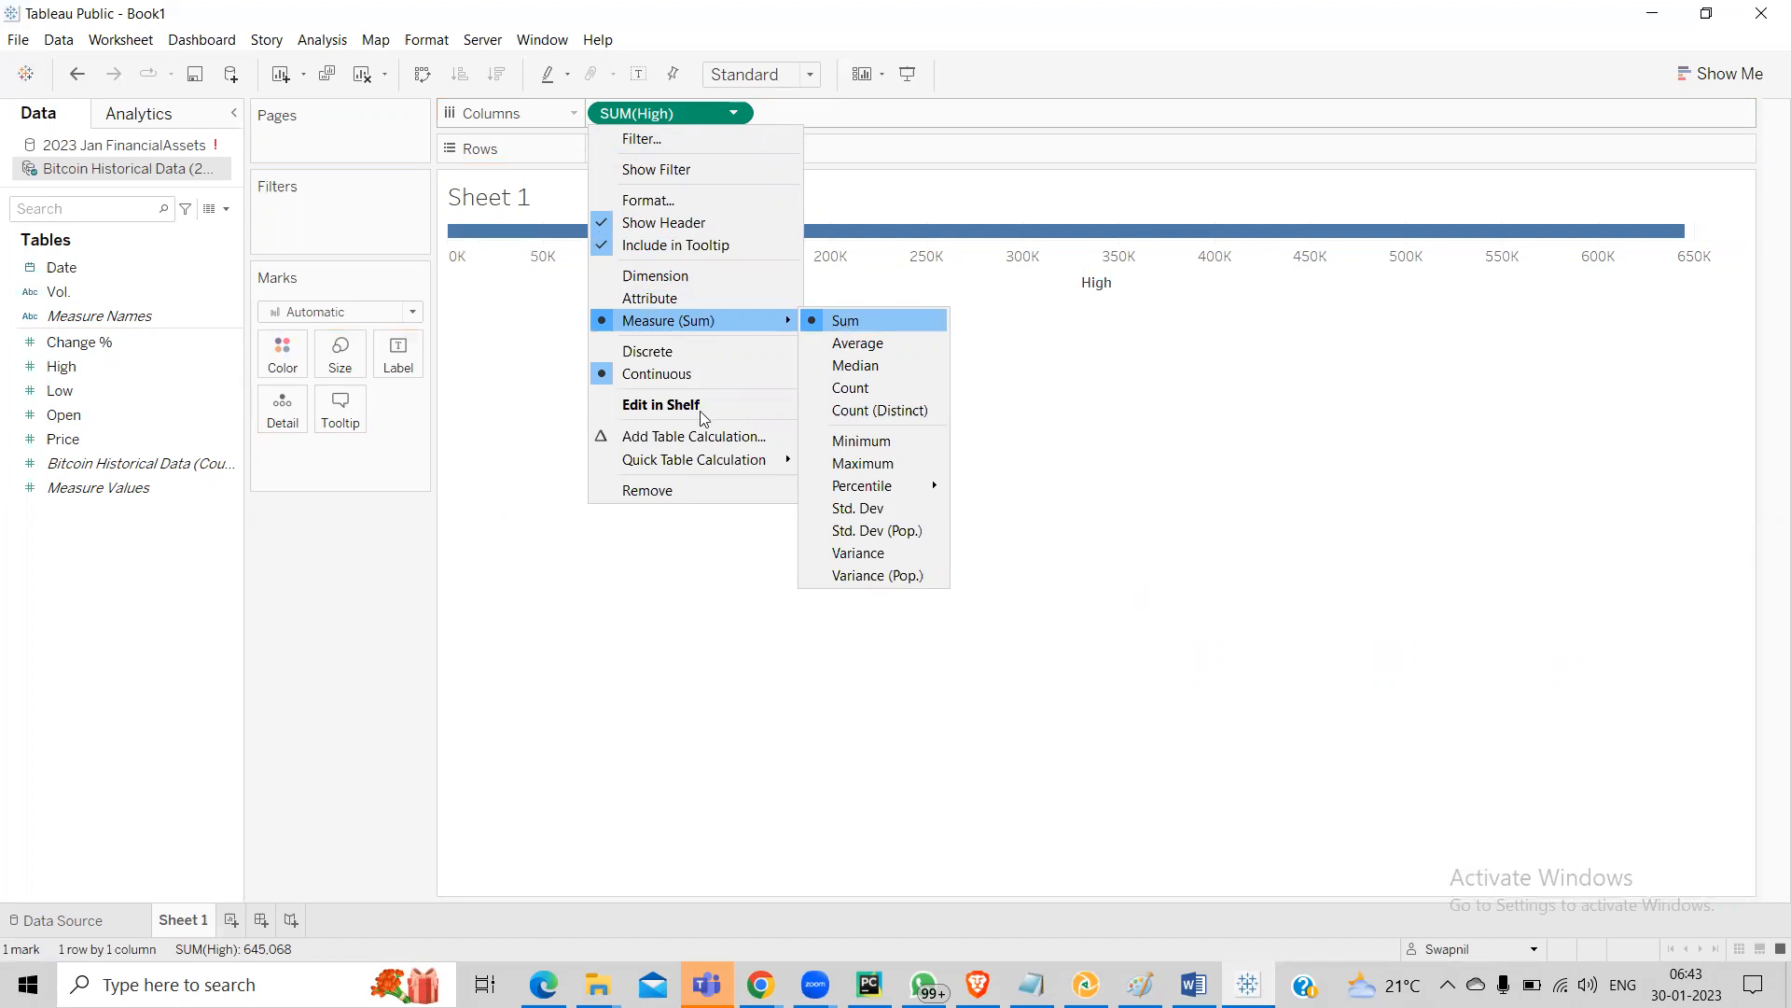
{"action": "left_click", "coordinate": [556, 364]}
Place the Date field on Rows at the year level
{"action": "left_click", "coordinate": [136, 402]}
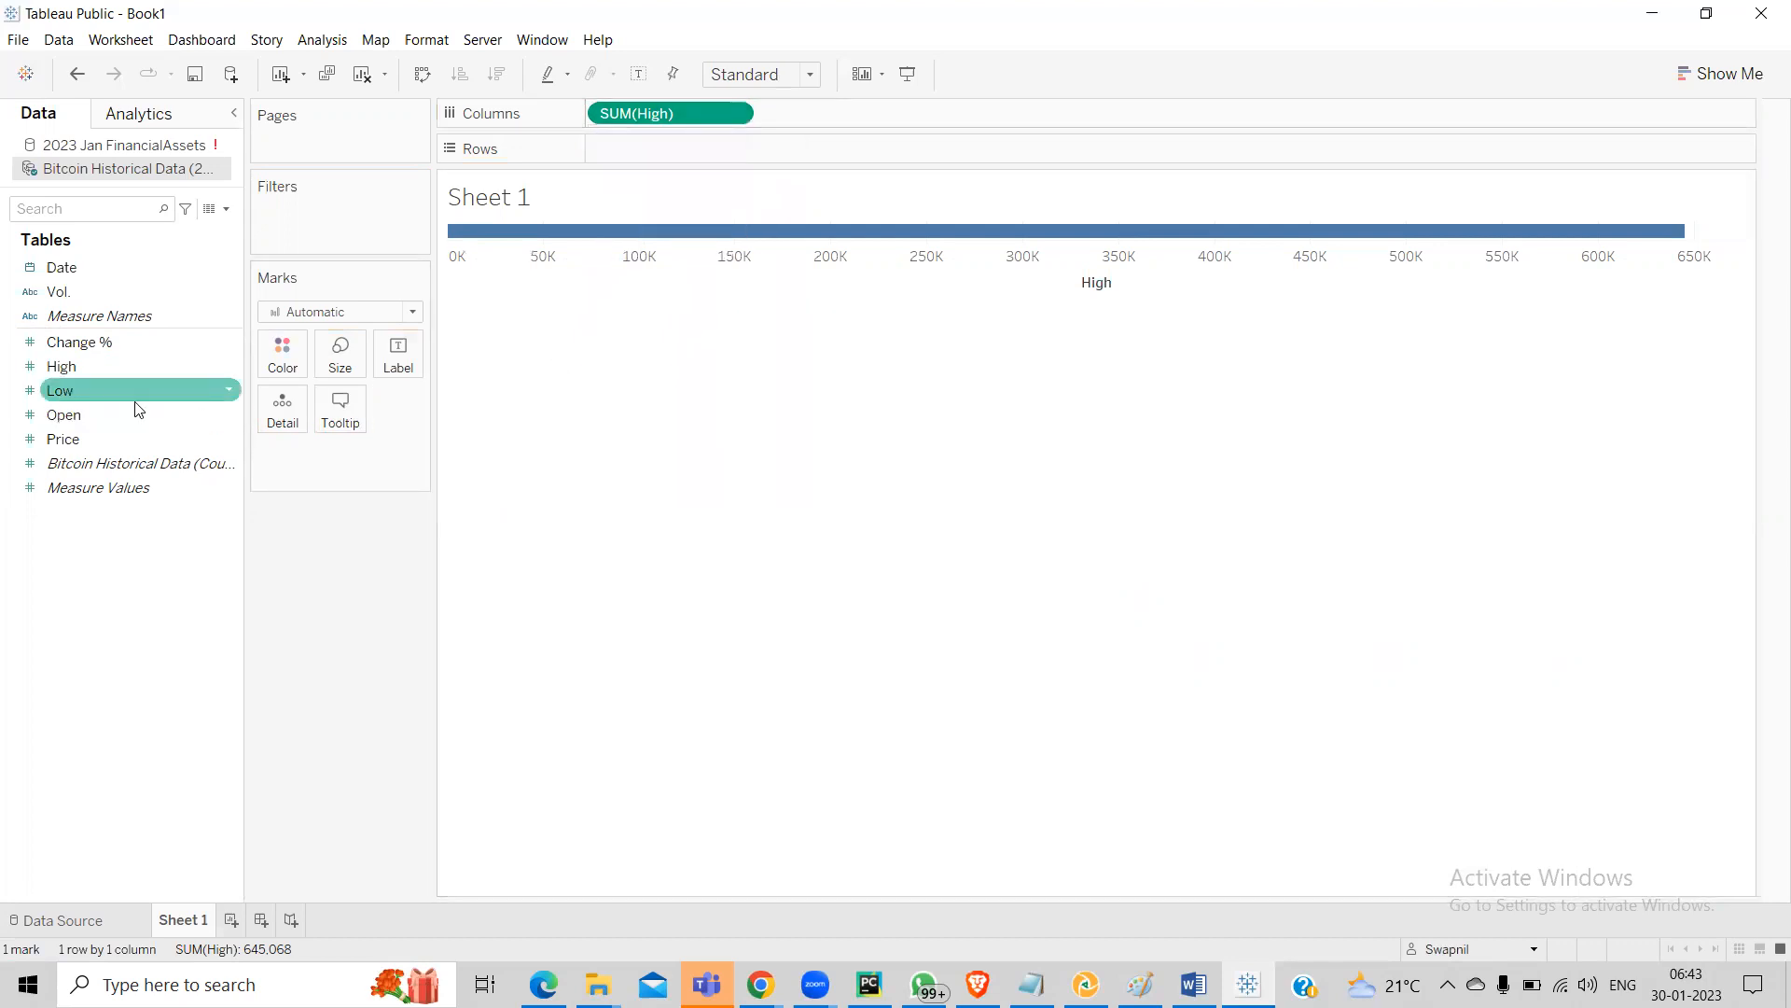
{"action": "left_click", "coordinate": [103, 375]}
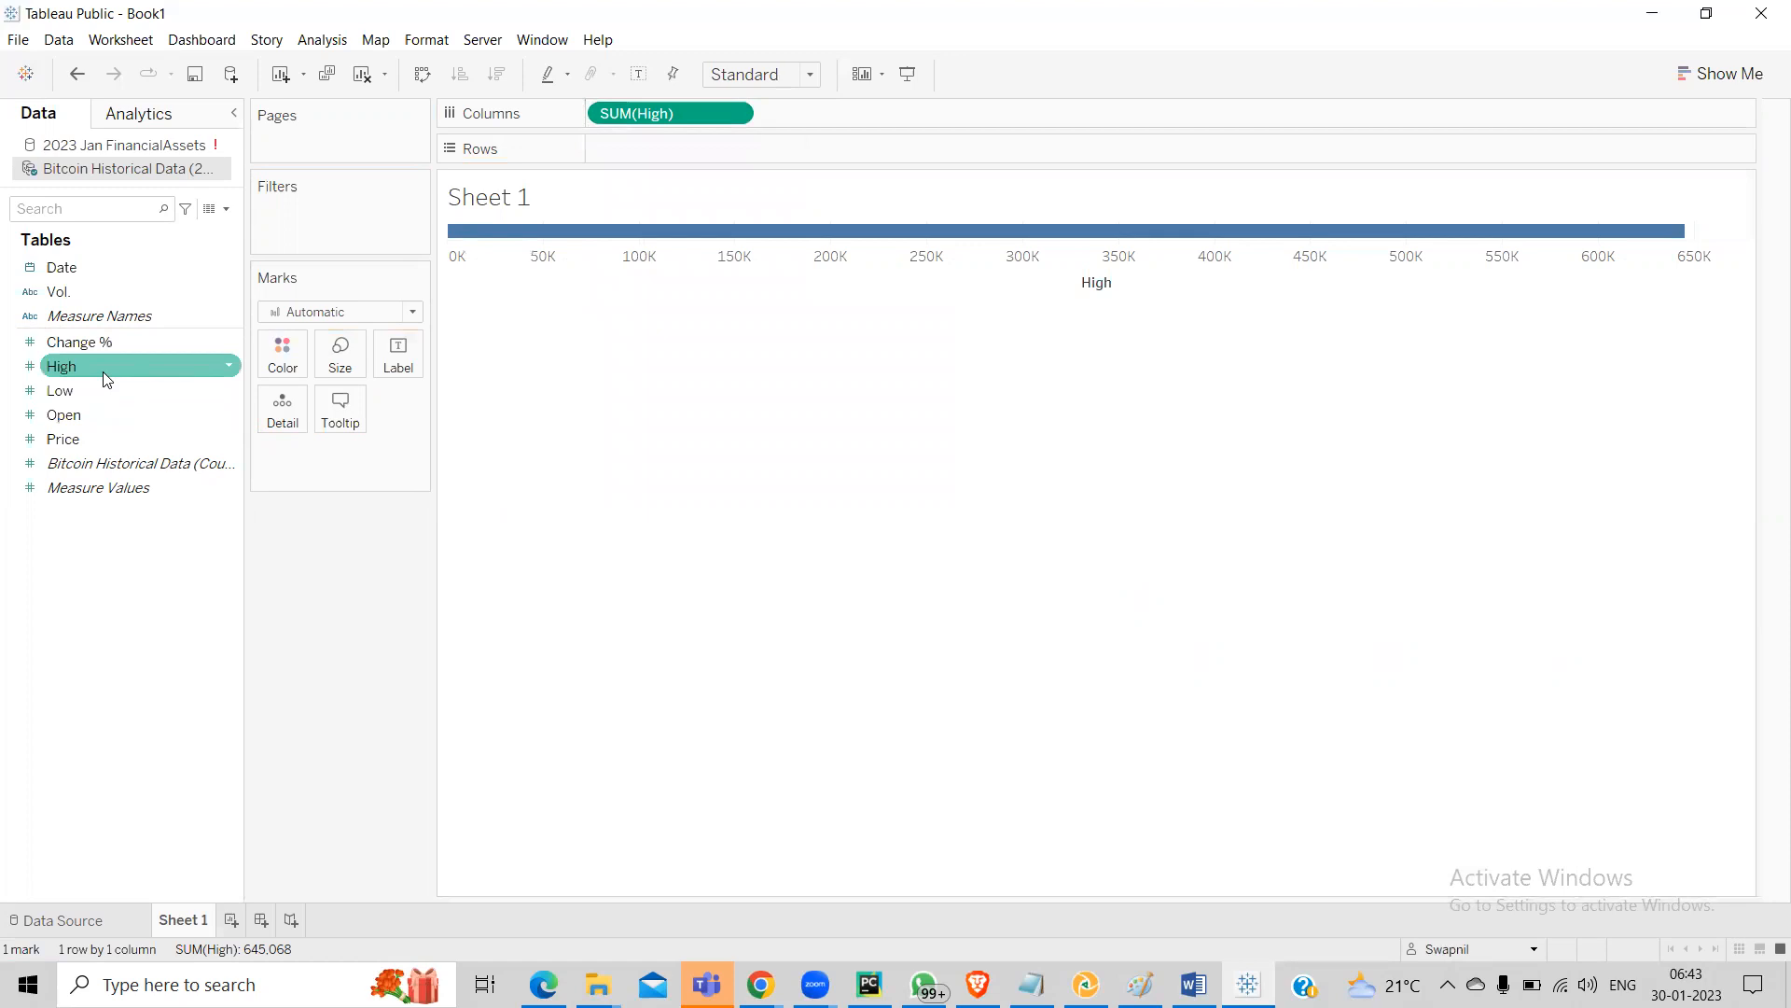
{"action": "left_click", "coordinate": [114, 345]}
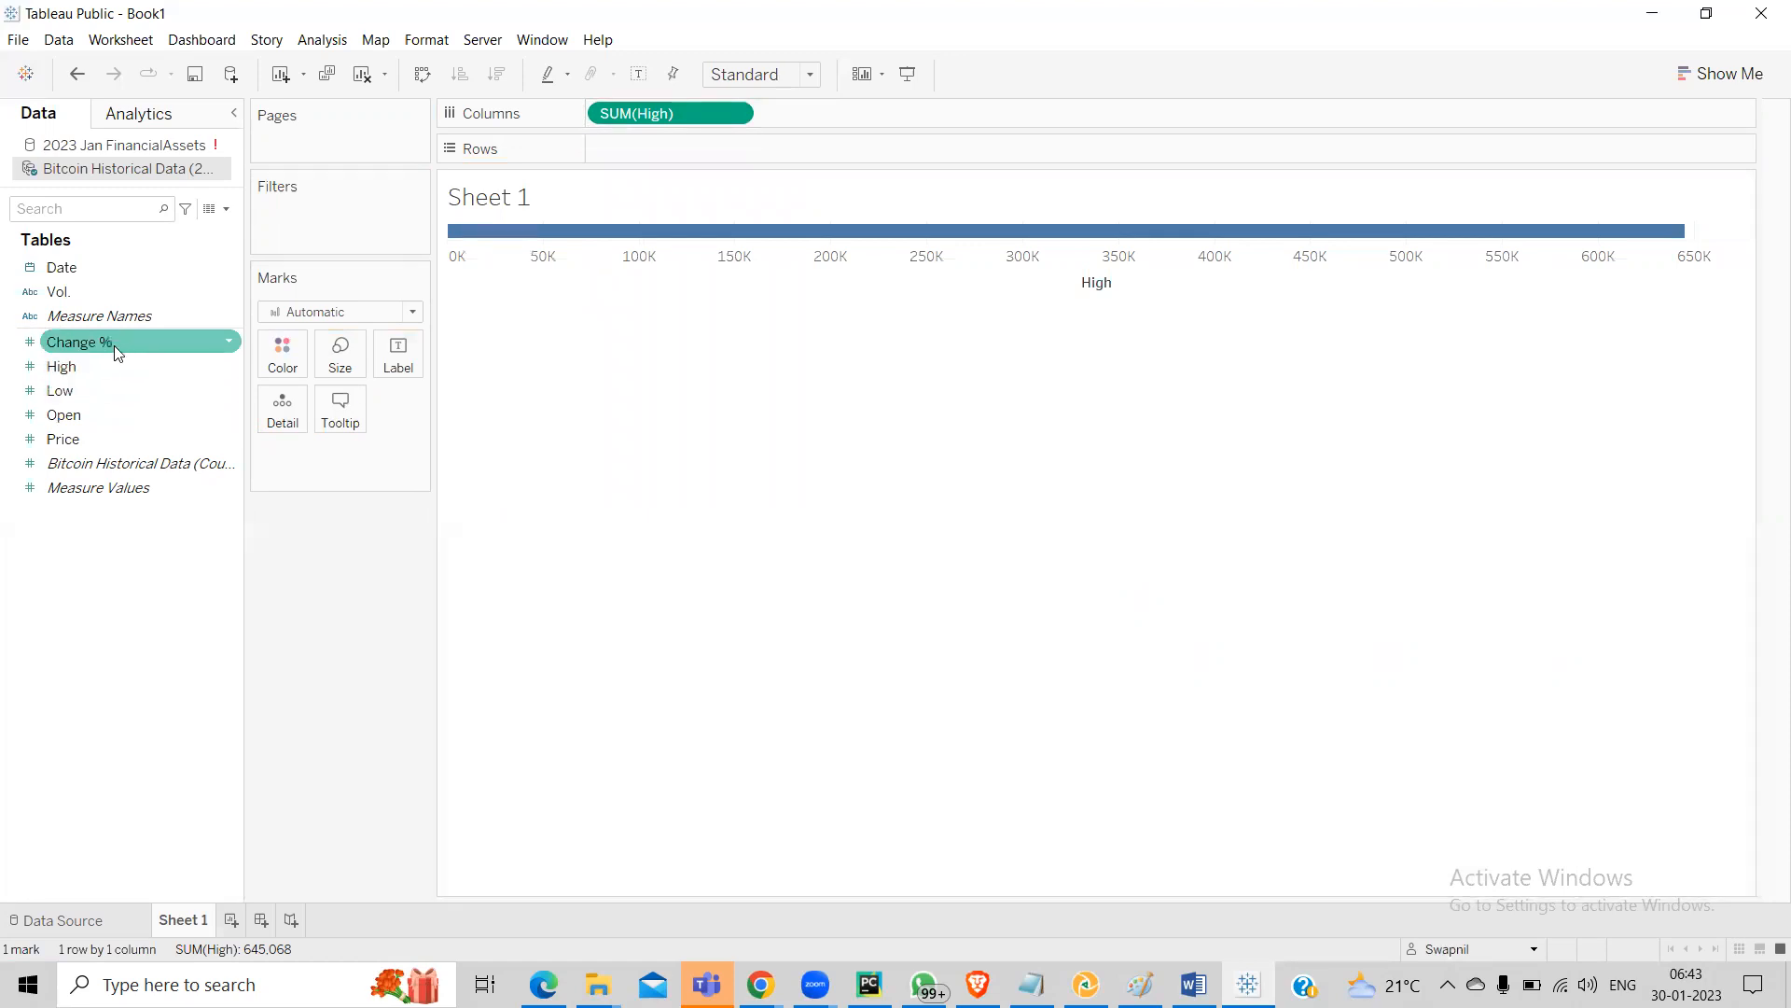
{"action": "left_click_drag", "start_coordinate": [69, 265], "coordinate": [616, 149]}
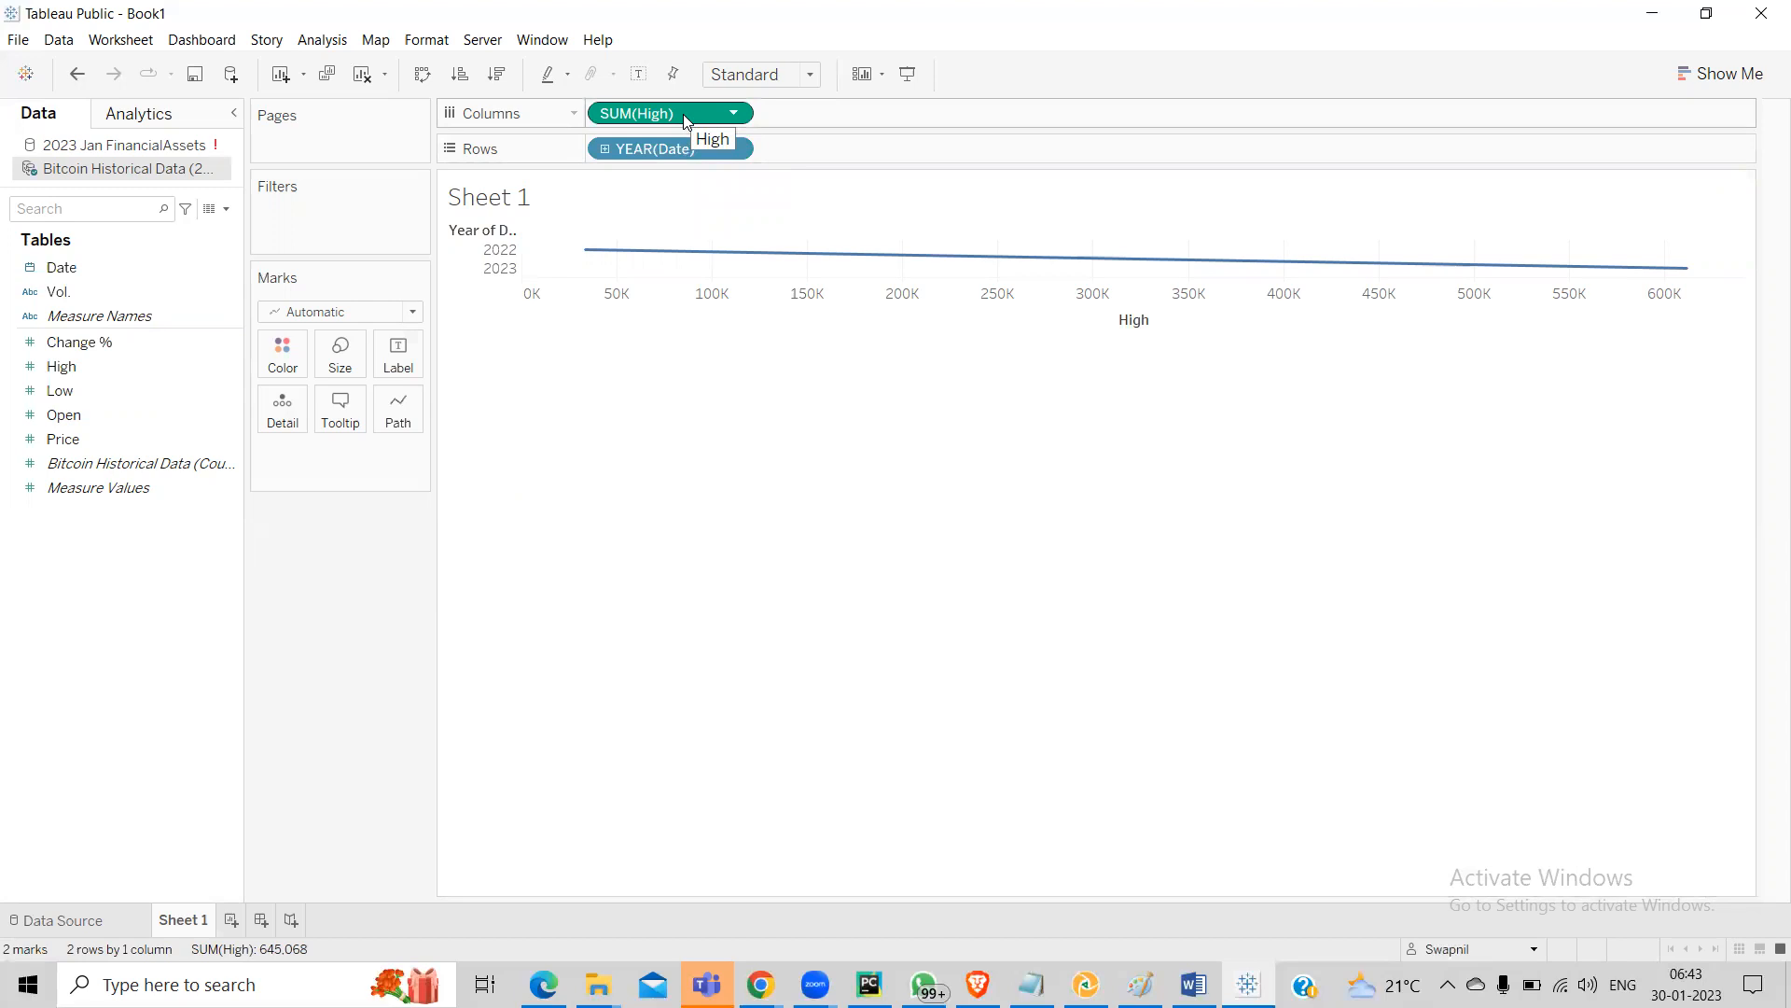
Change High on Columns from a sum to an attribute and display the Show Me chart types
{"action": "left_click", "coordinate": [734, 112]}
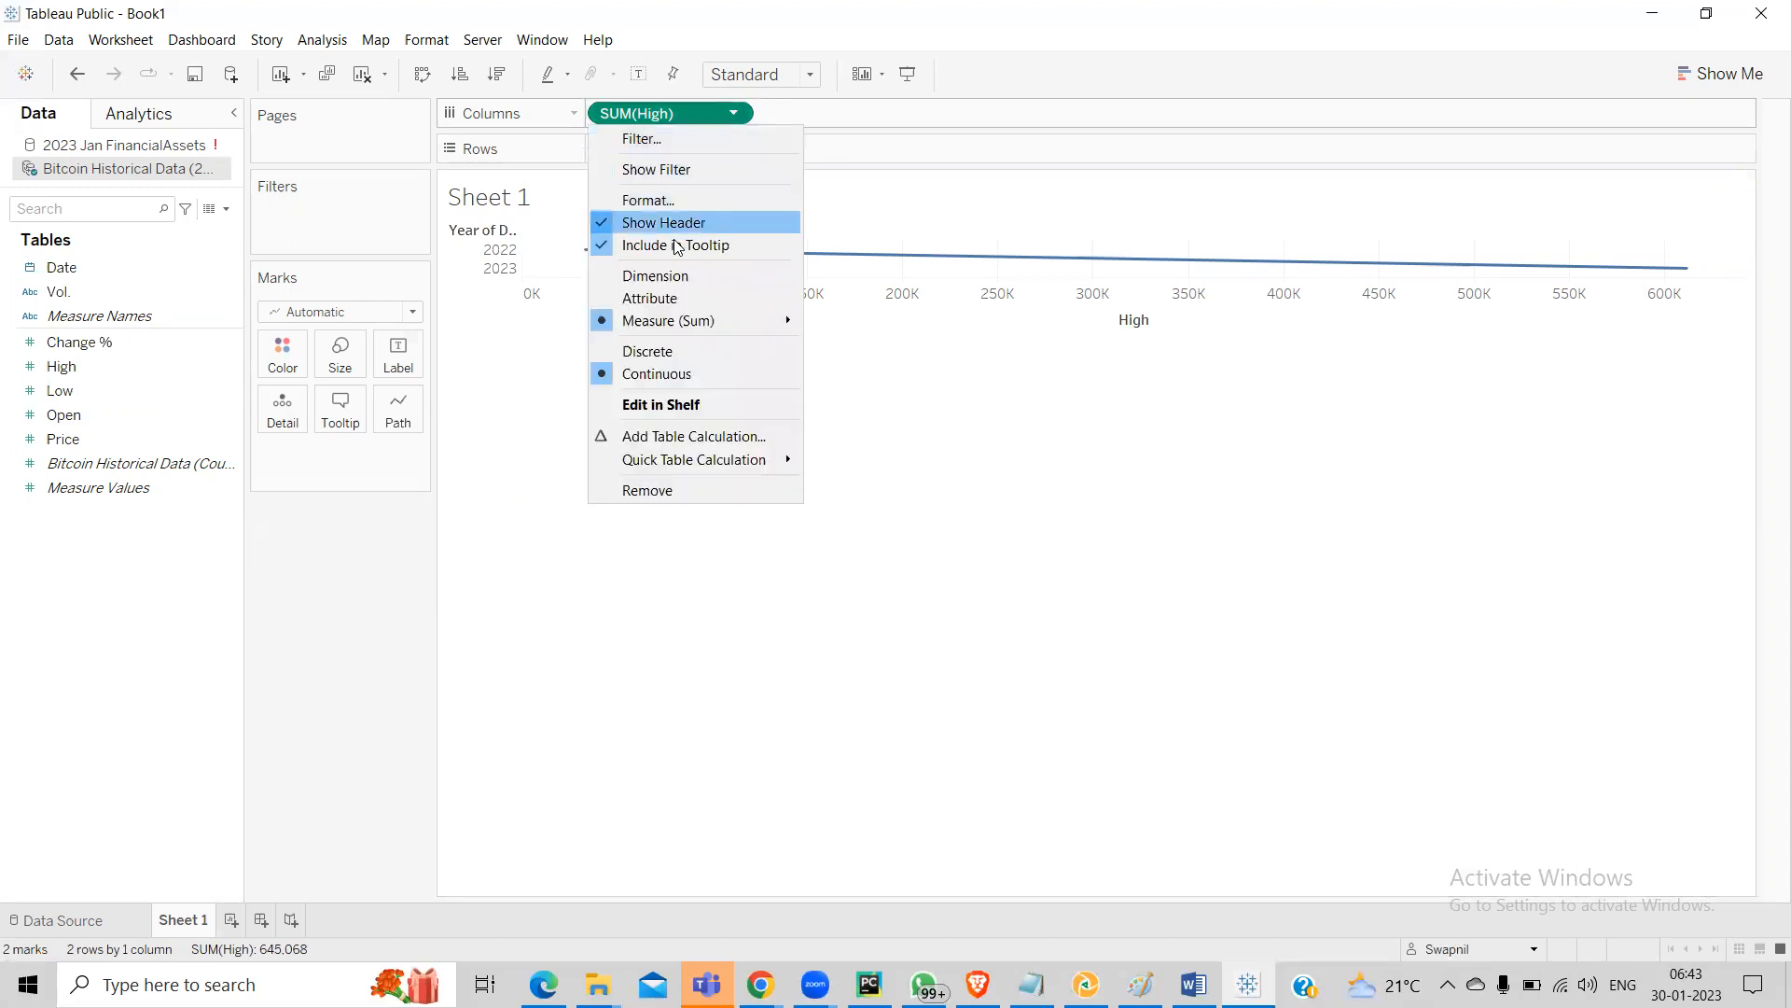
{"action": "left_click", "coordinate": [653, 297]}
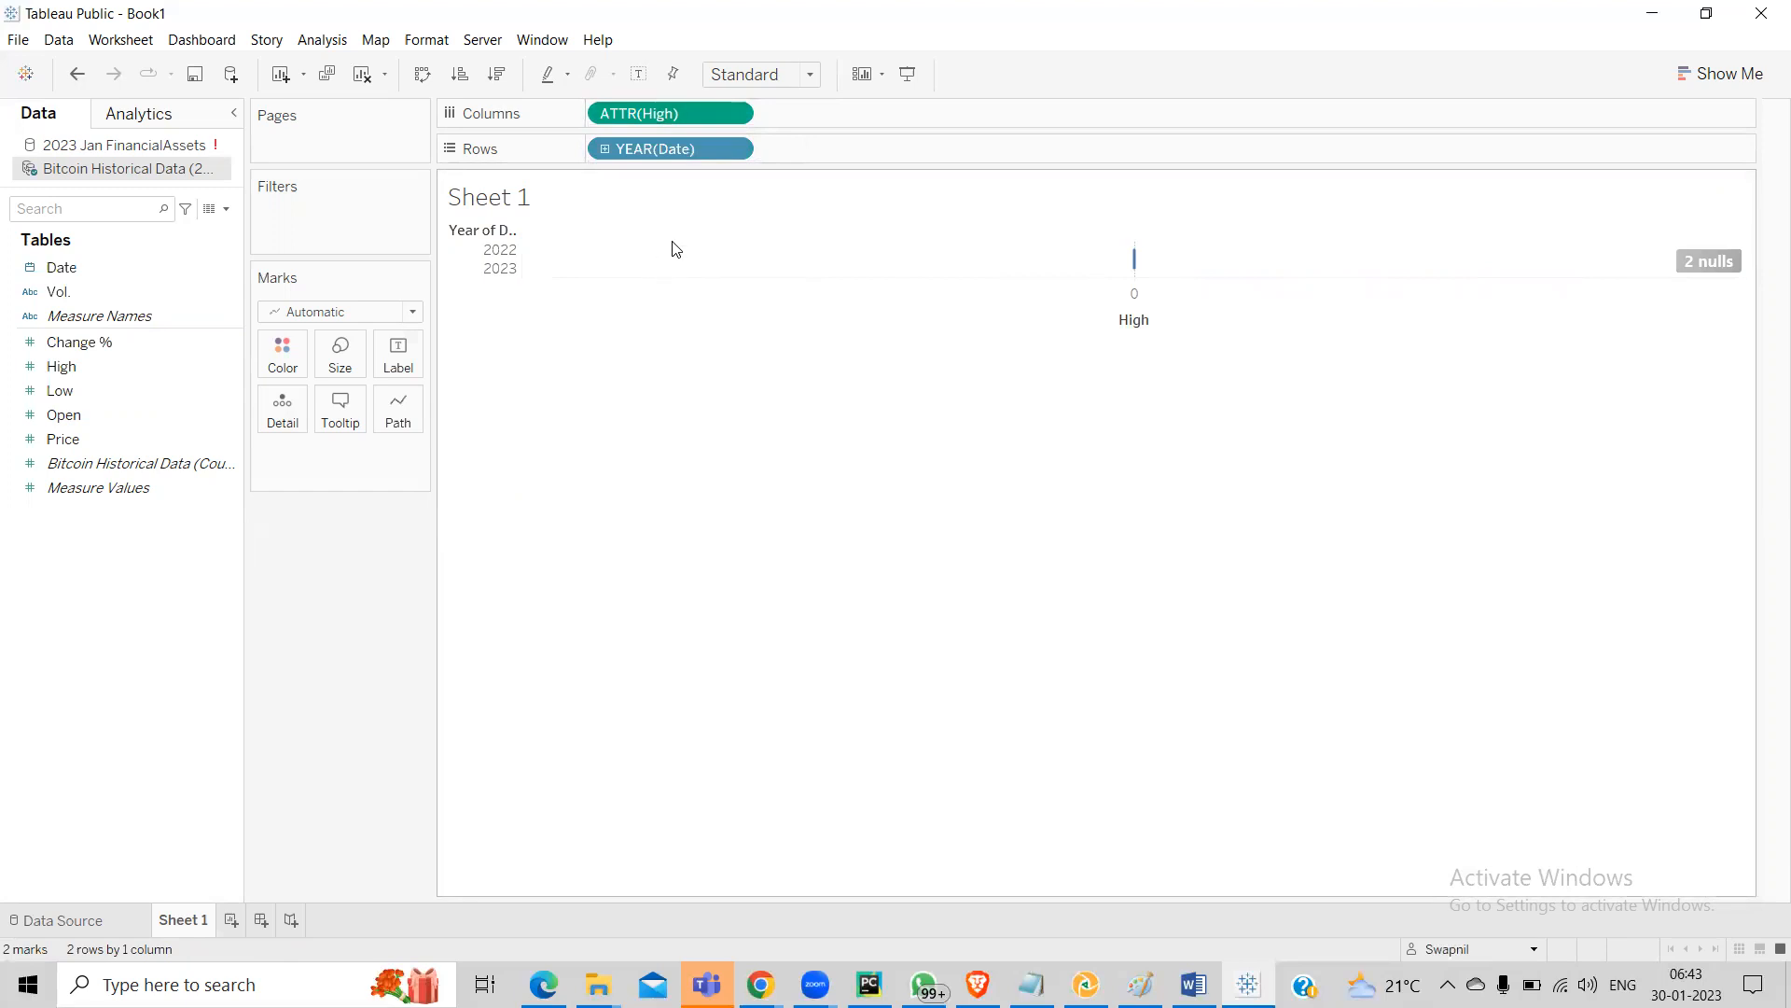
{"action": "left_click", "coordinate": [736, 114]}
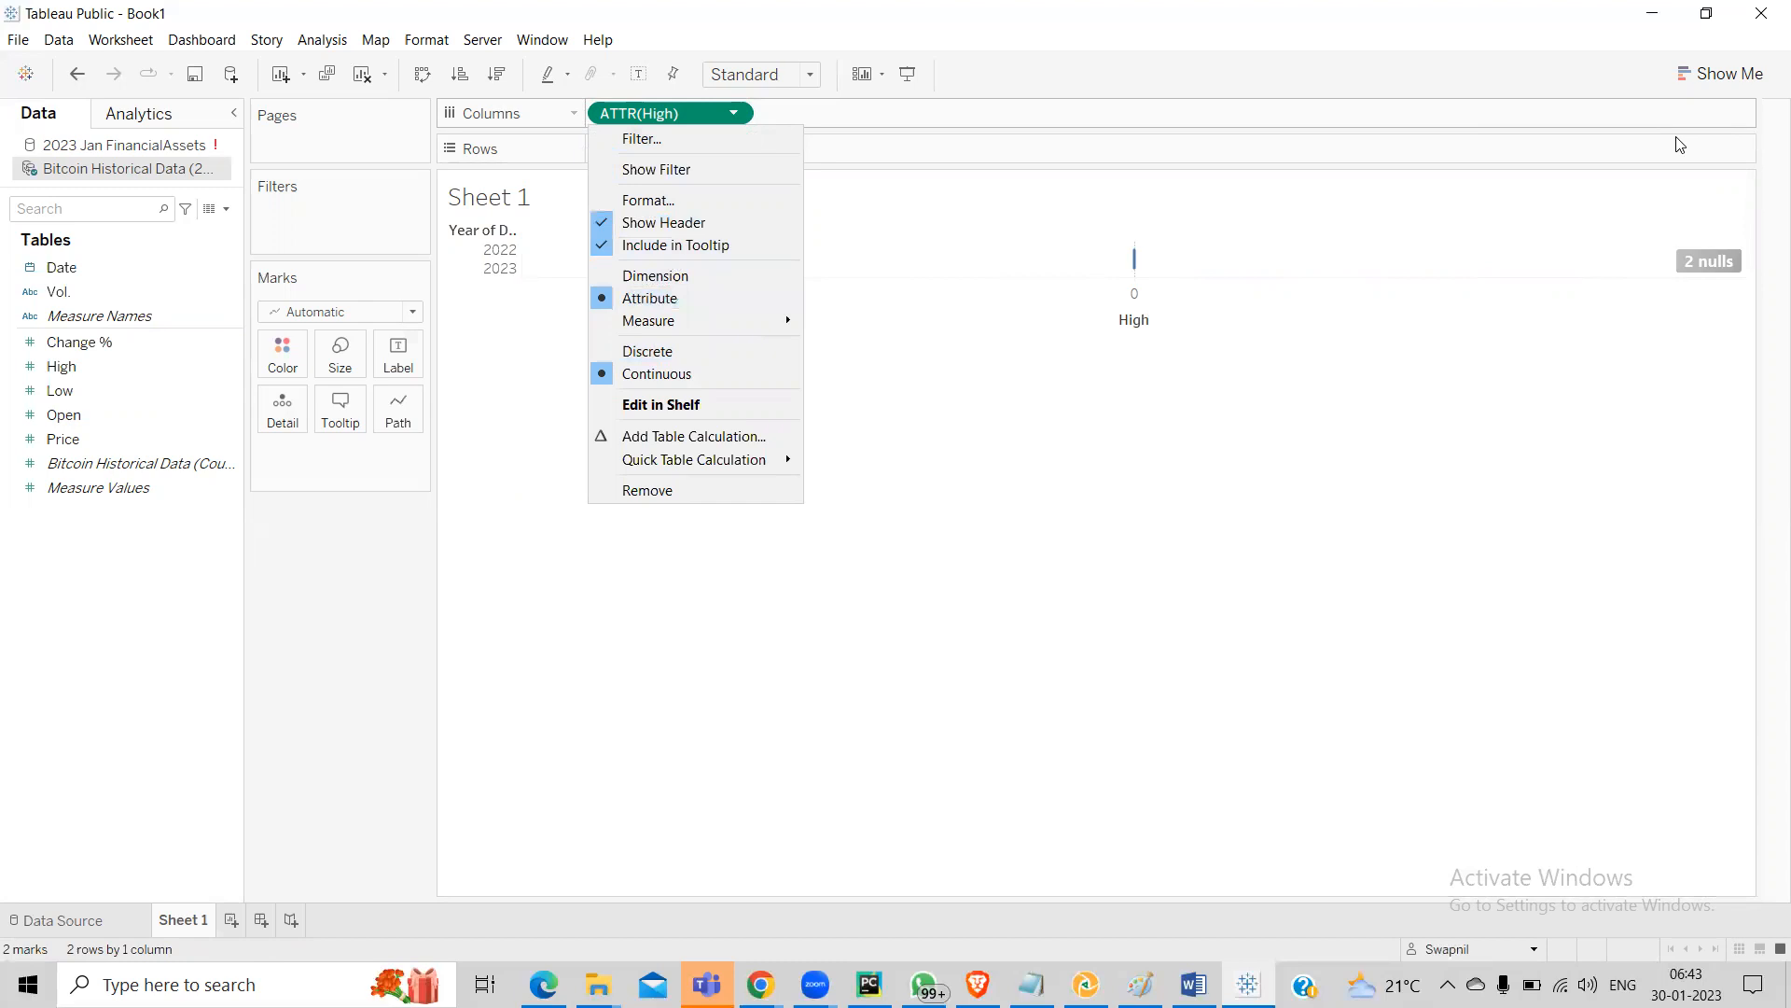
{"action": "left_click", "coordinate": [1720, 74]}
{"action": "left_click", "coordinate": [1722, 75]}
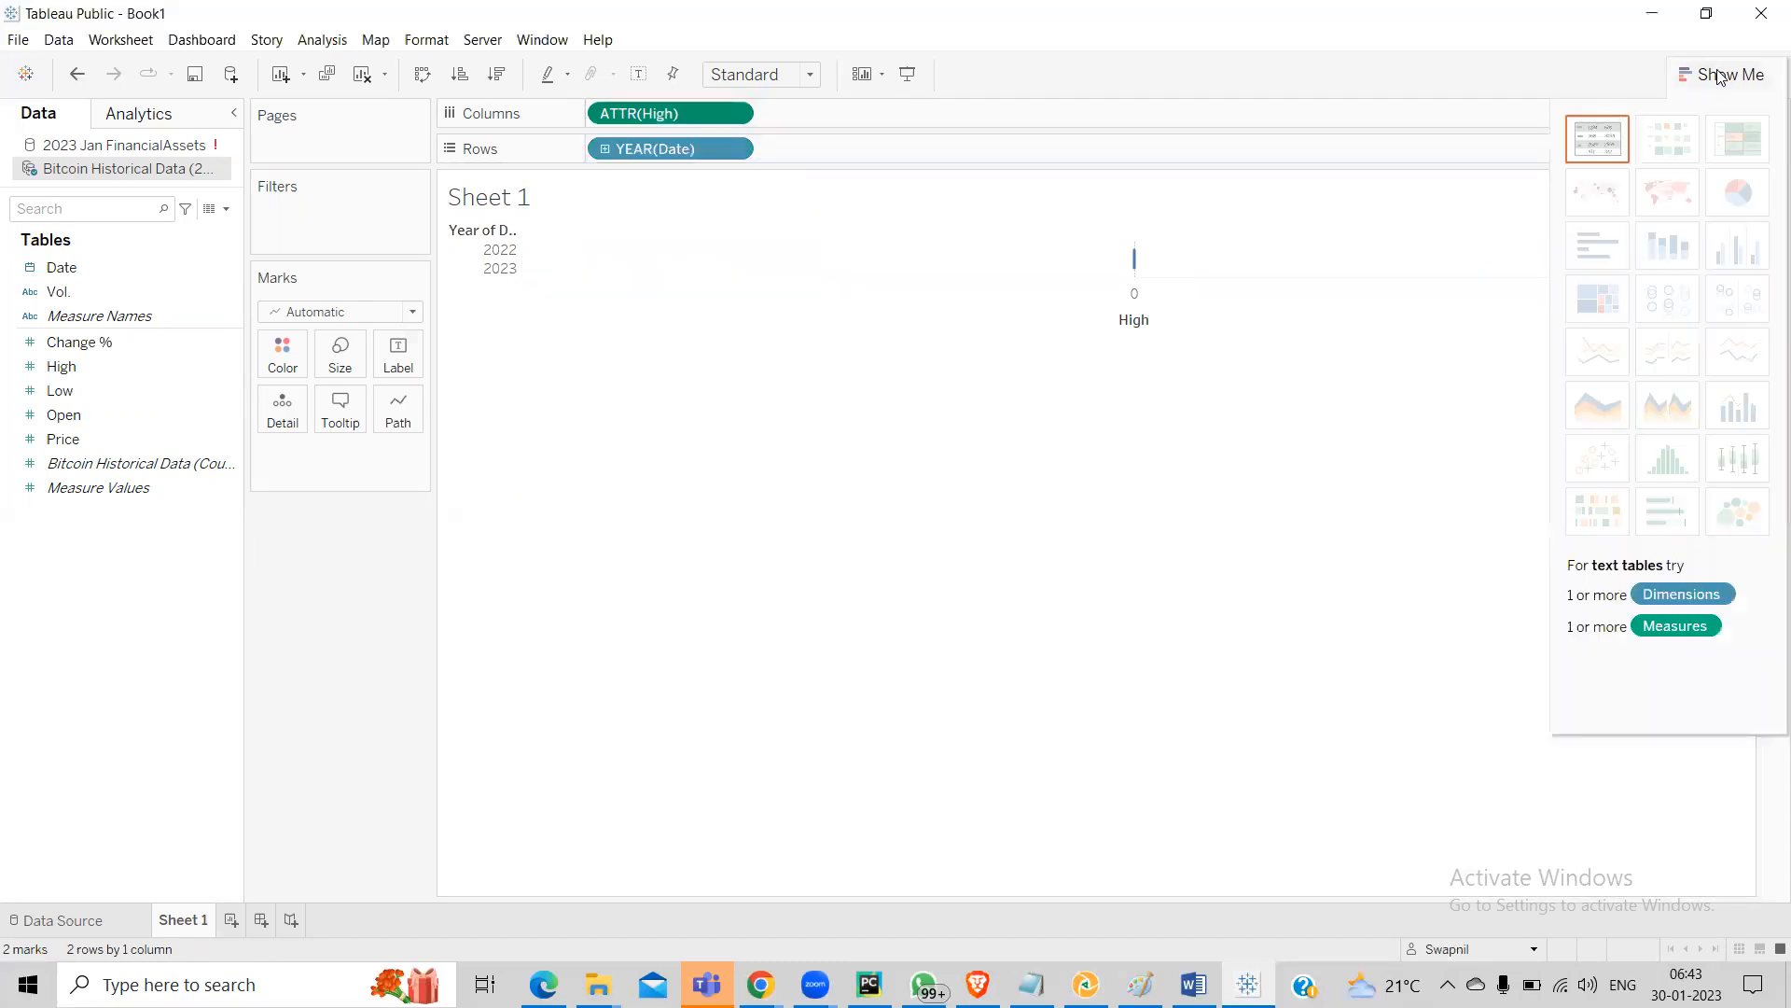
{"action": "left_click", "coordinate": [704, 308]}
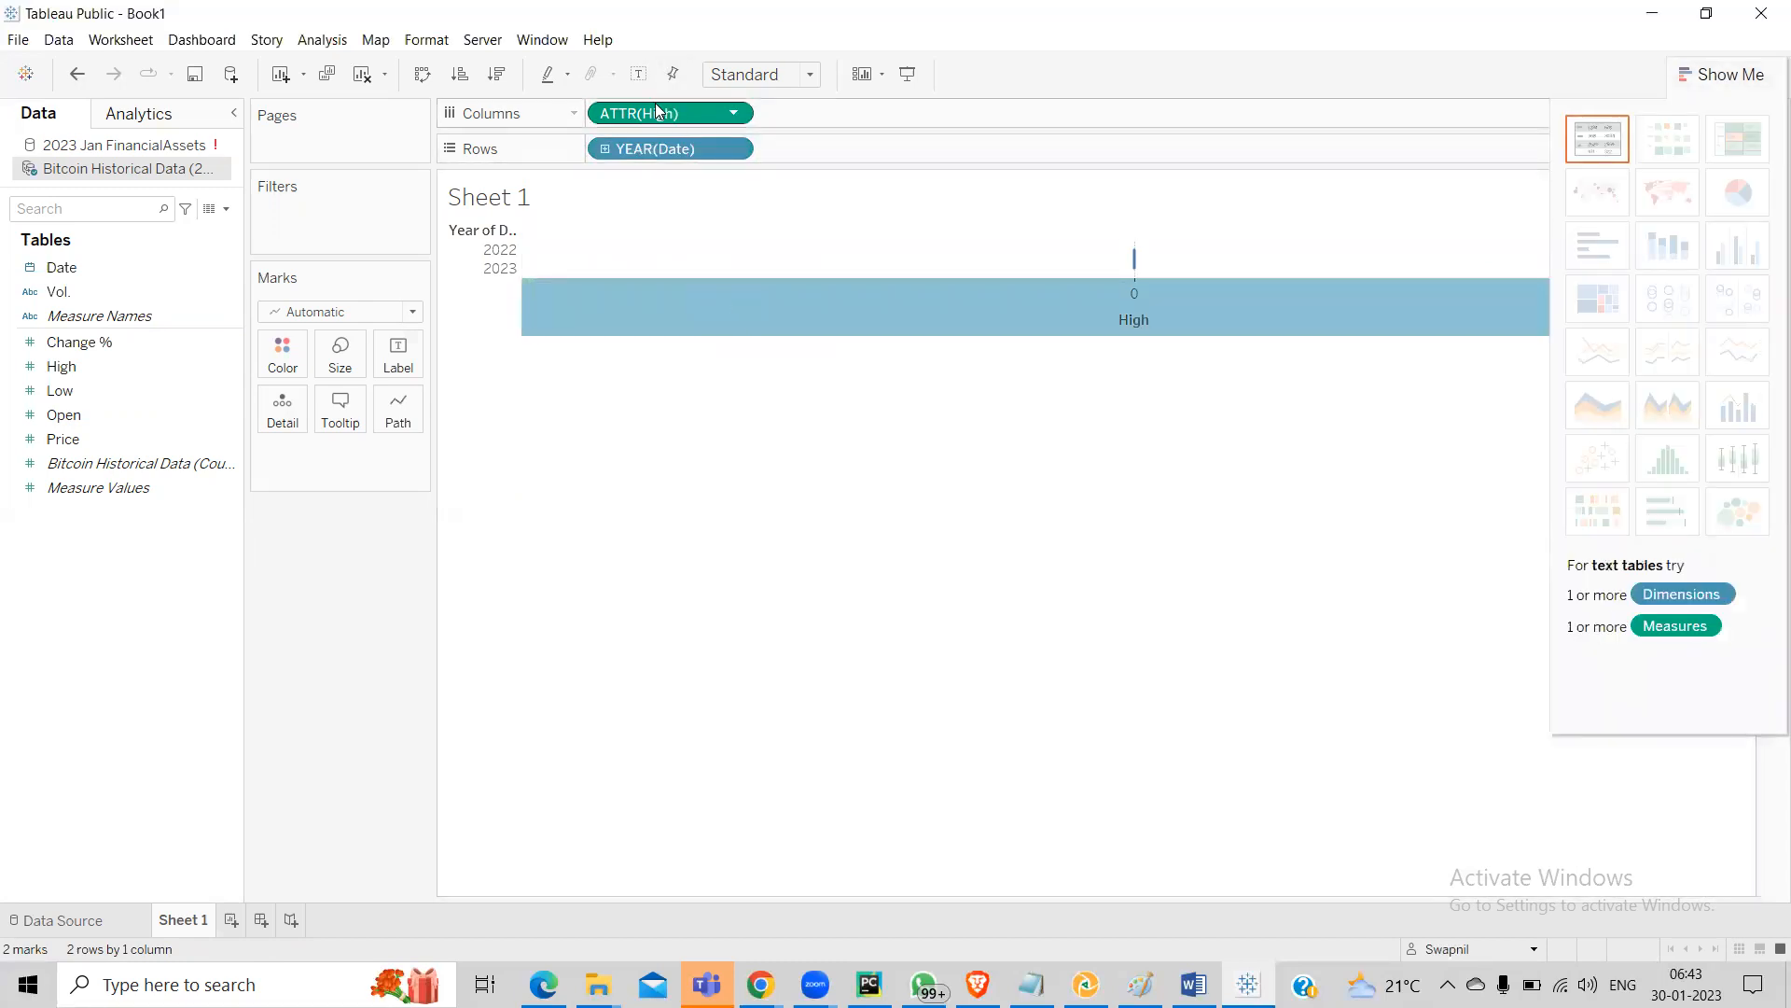
Convert High on Columns to a dimension, then remove it from the view
{"action": "left_click", "coordinate": [734, 113]}
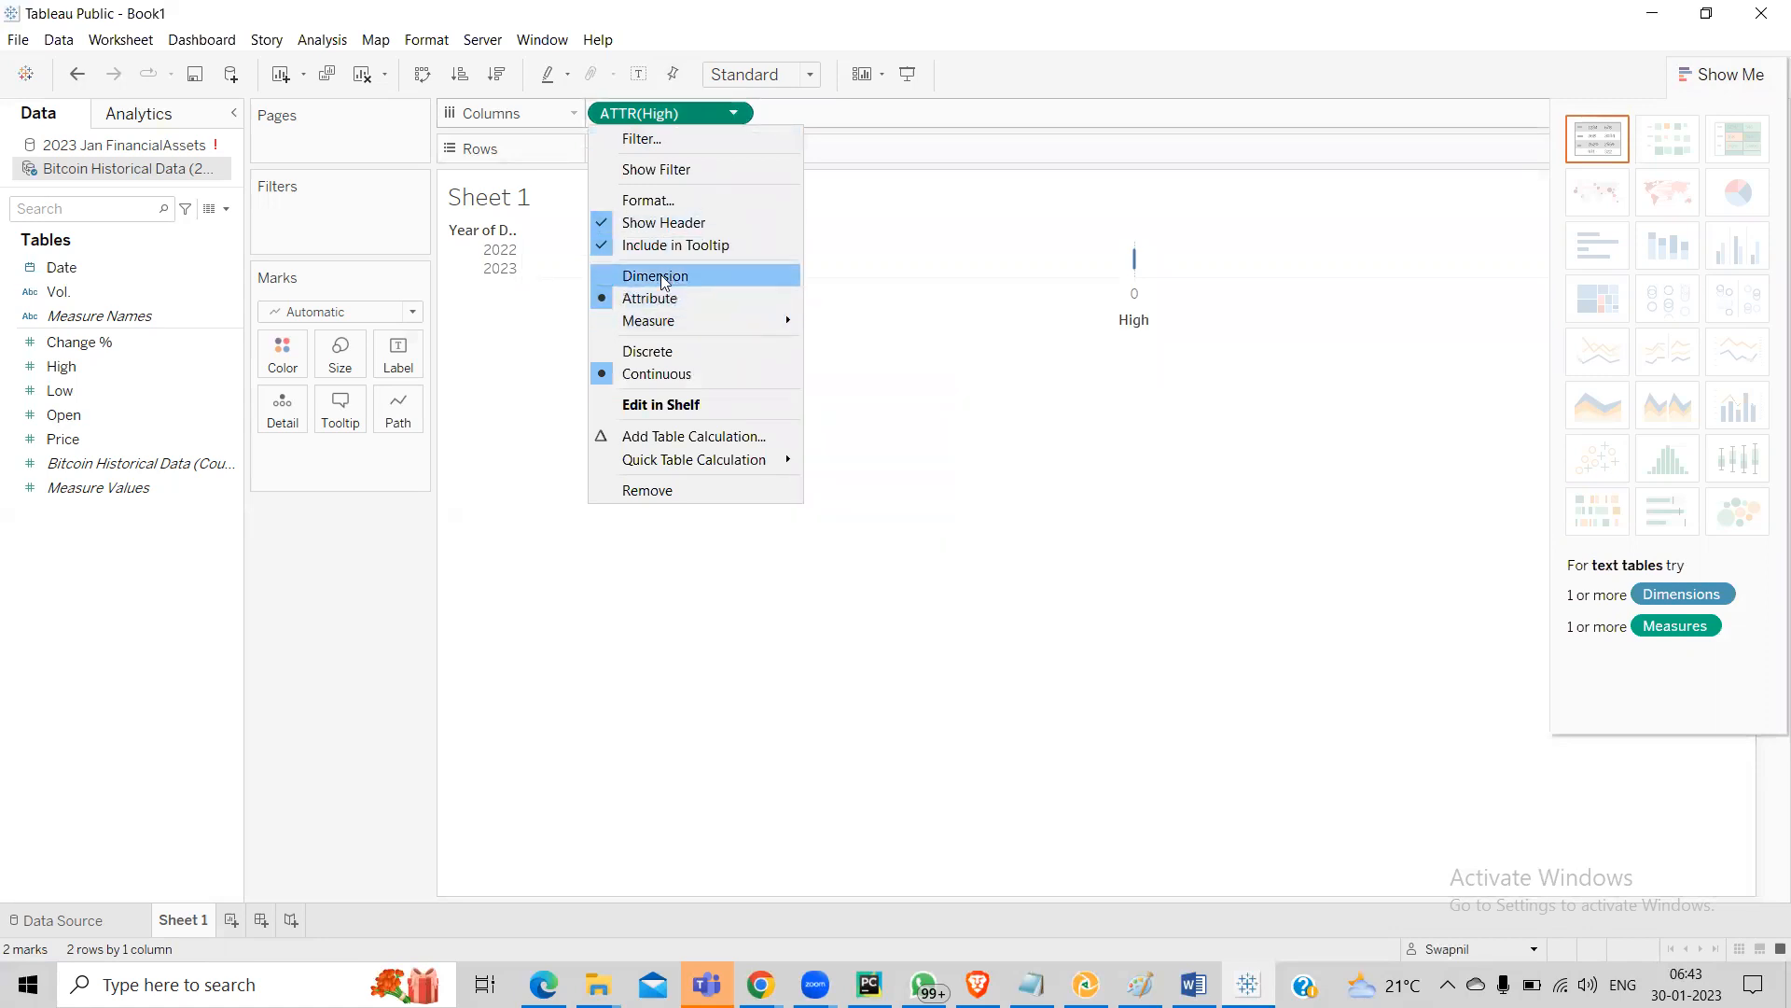
{"action": "left_click", "coordinate": [663, 277]}
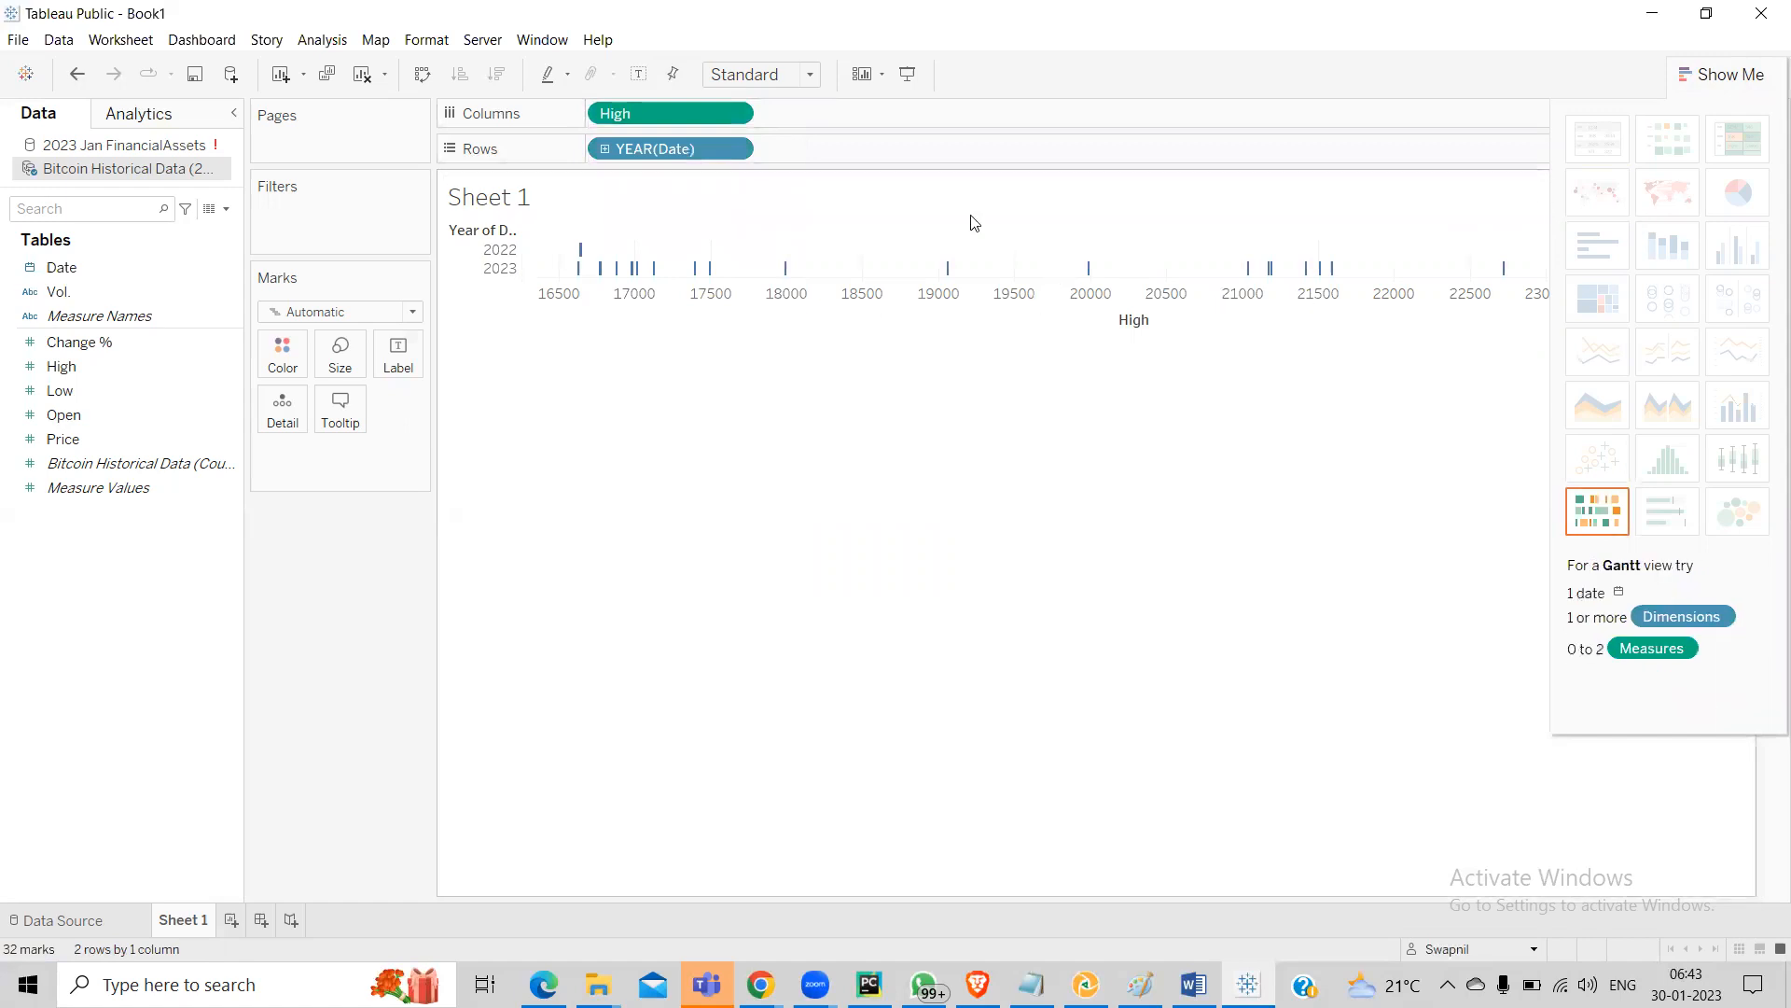
{"action": "left_click_drag", "start_coordinate": [664, 110], "coordinate": [128, 378]}
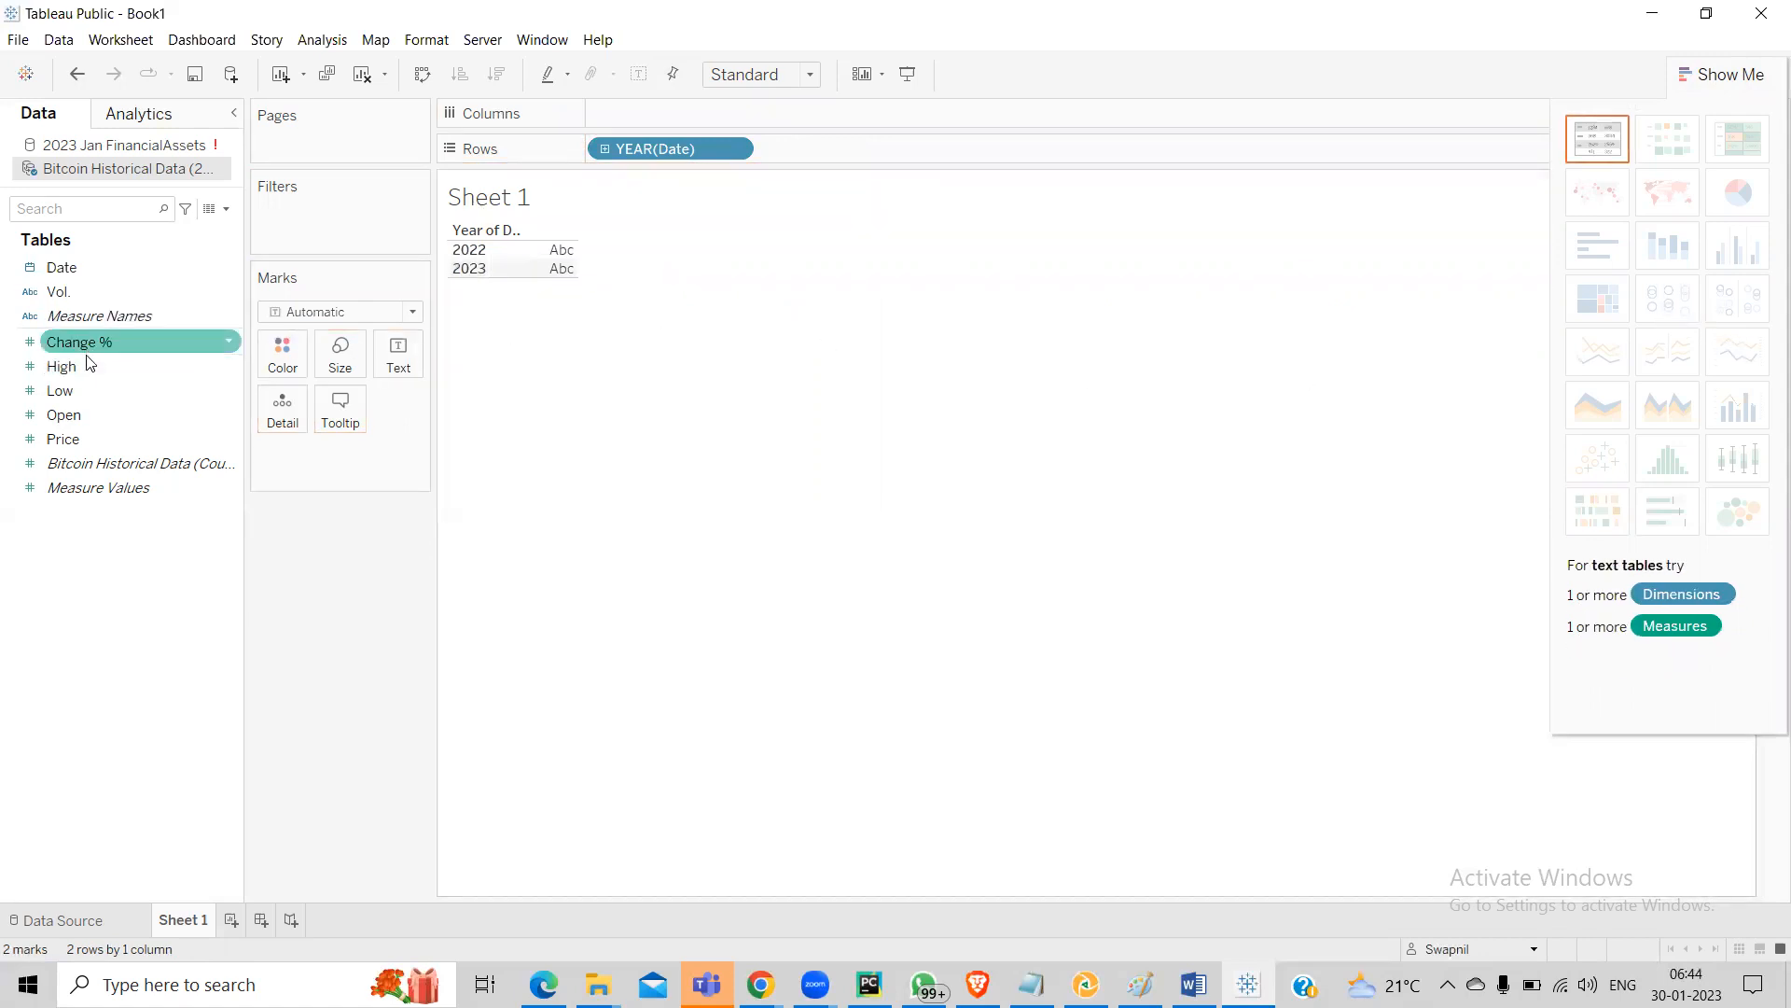
Add Price to Columns as a sum, then move it to Detail on the Marks card
{"action": "left_click_drag", "start_coordinate": [69, 439], "coordinate": [624, 120]}
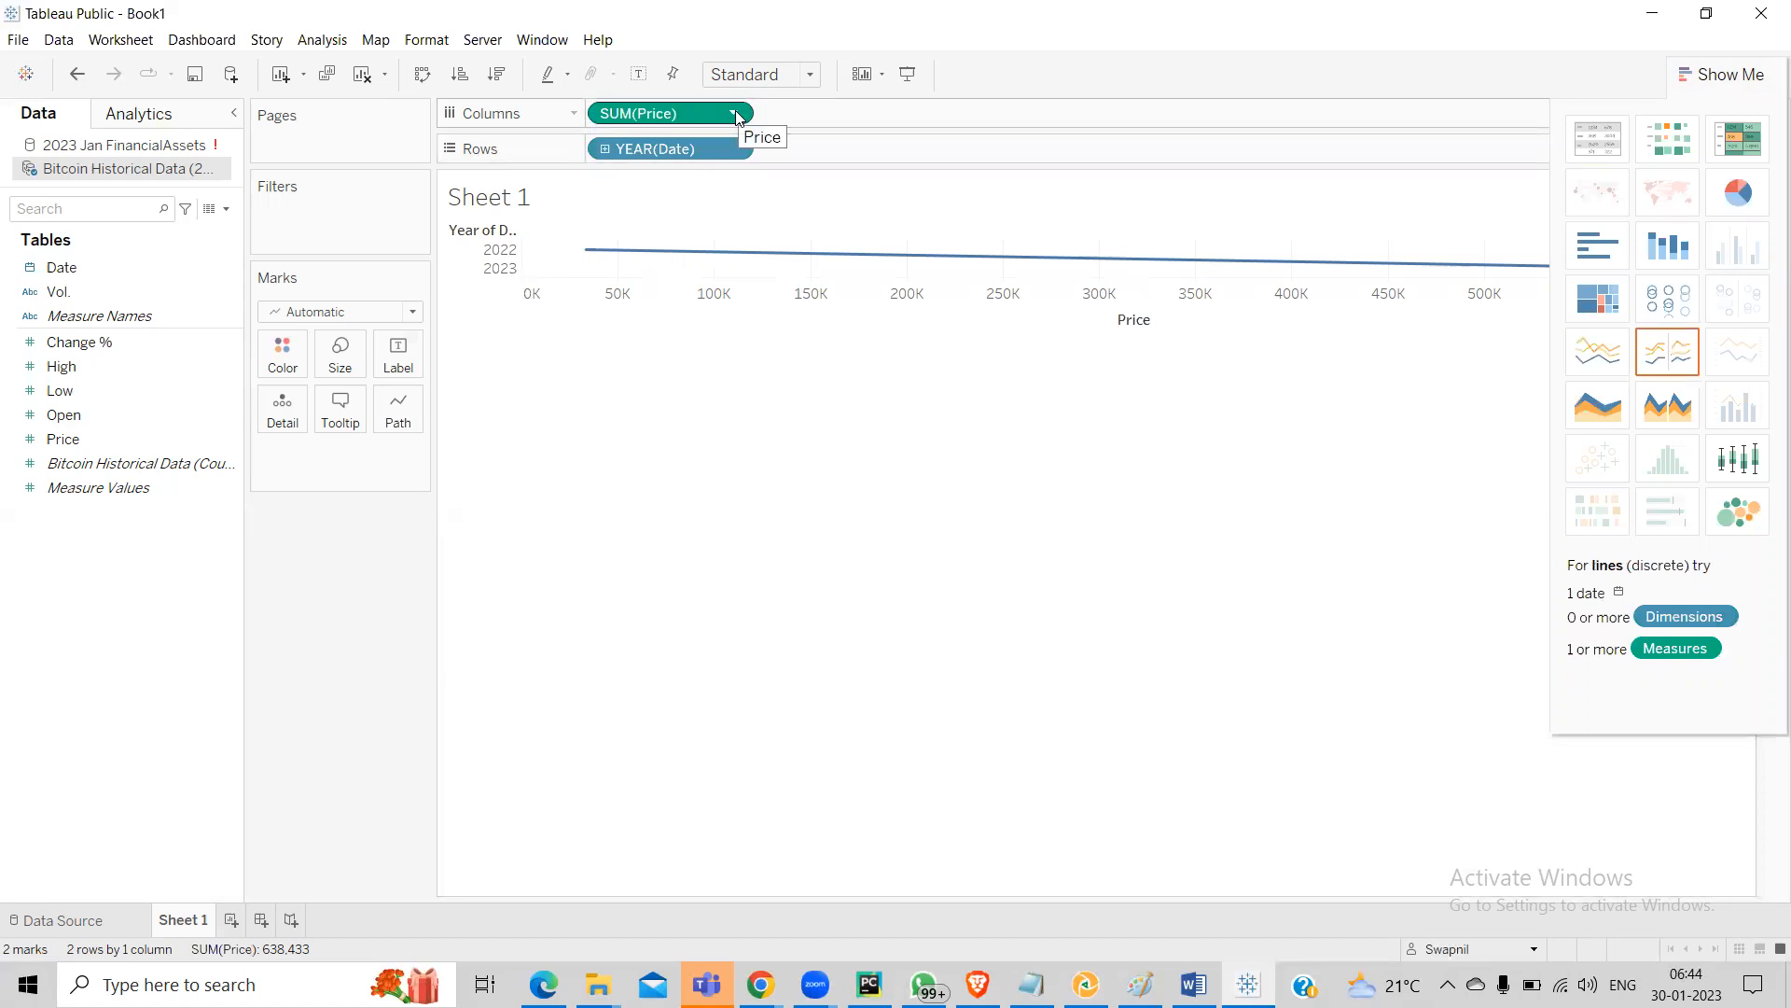
{"action": "left_click_drag", "start_coordinate": [736, 116], "coordinate": [335, 480]}
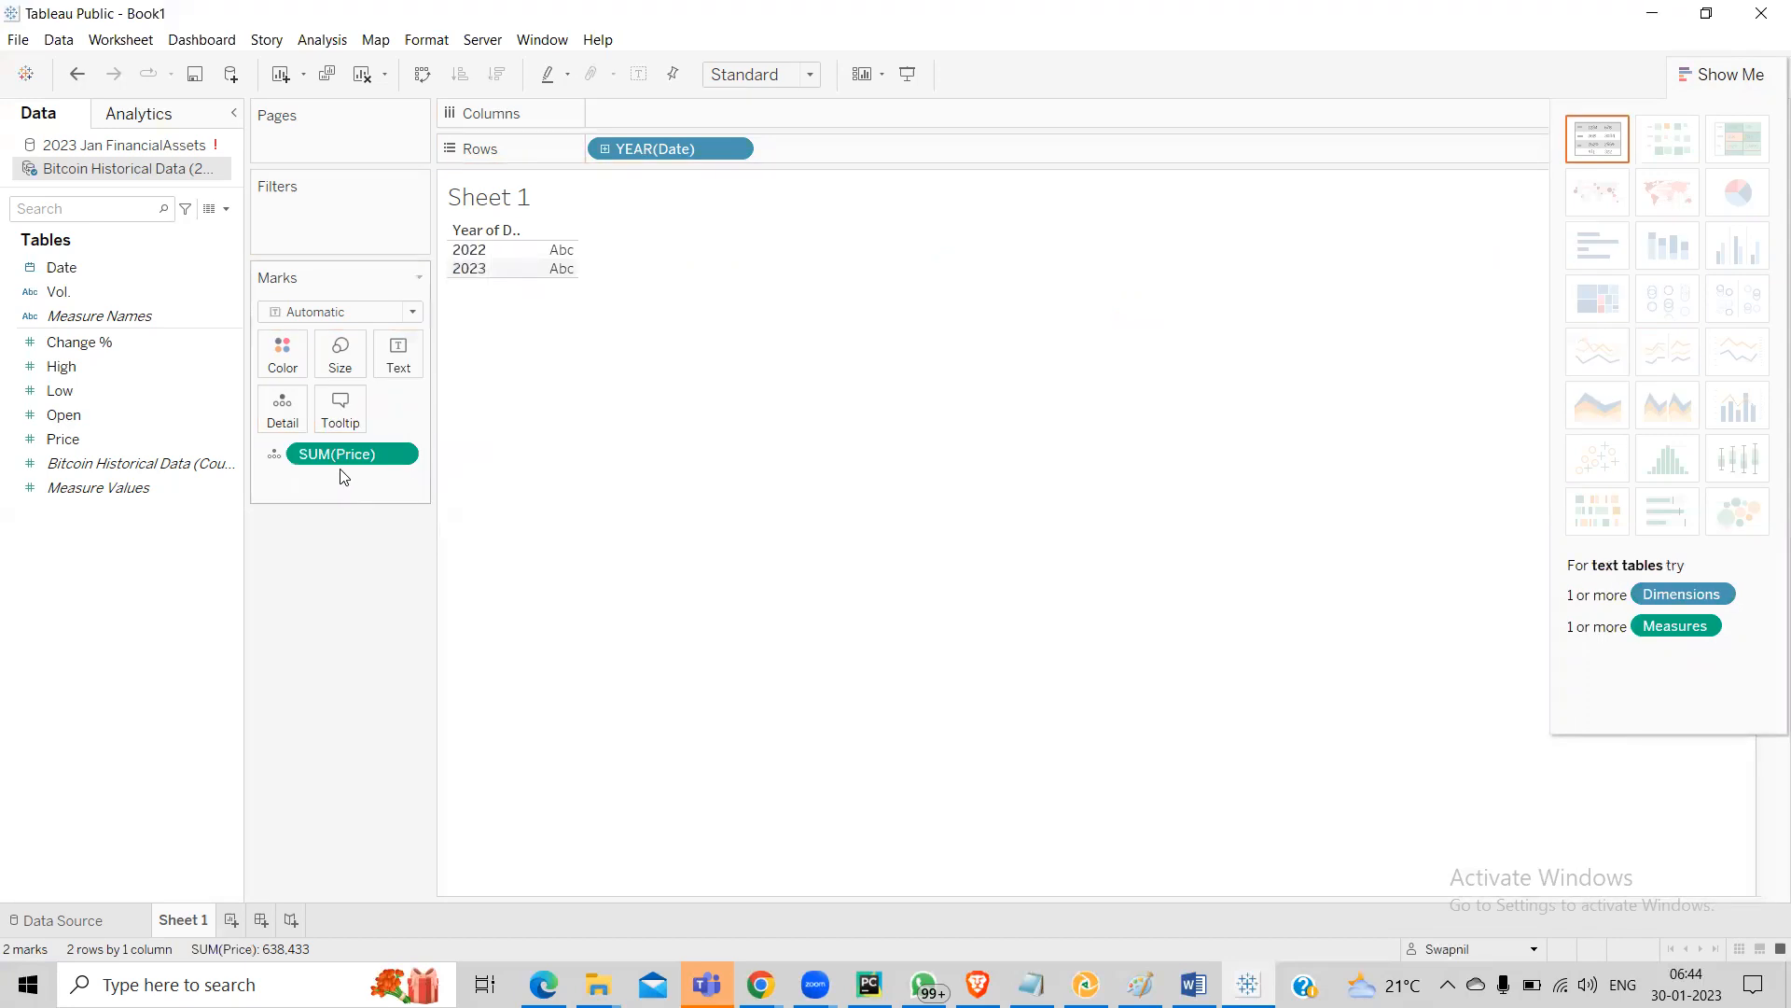
{"action": "left_click", "coordinate": [395, 455]}
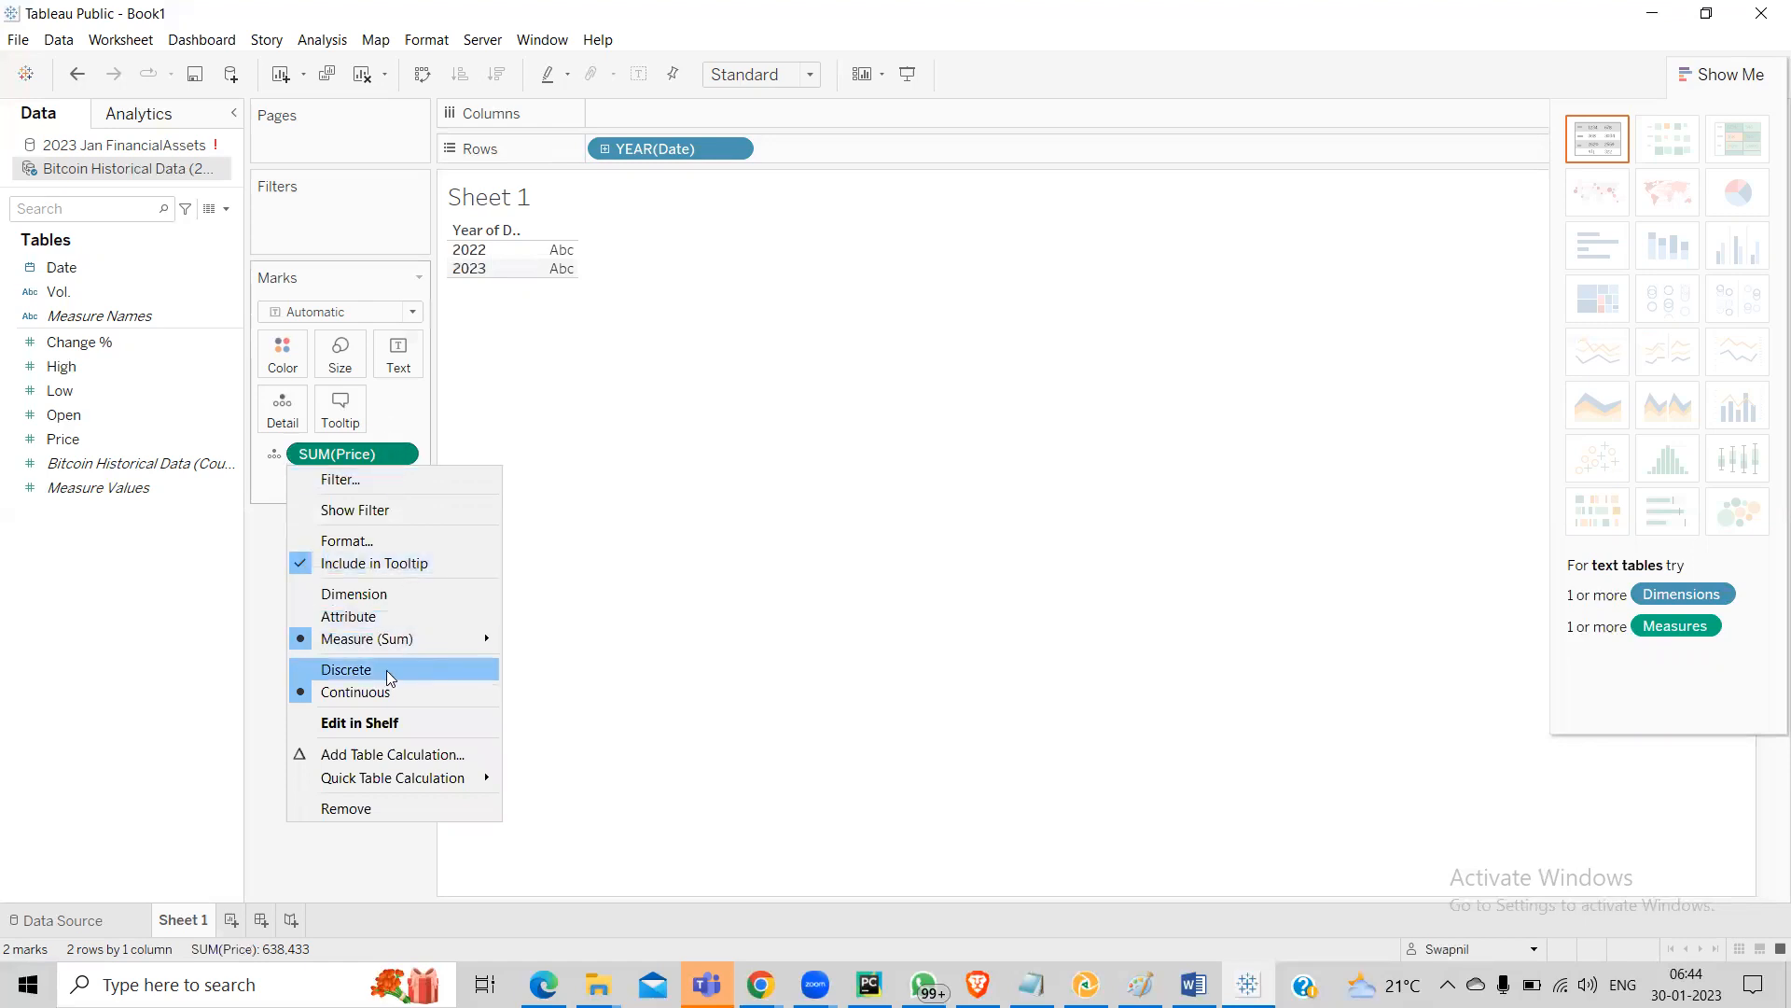
{"action": "left_click", "coordinate": [588, 548]}
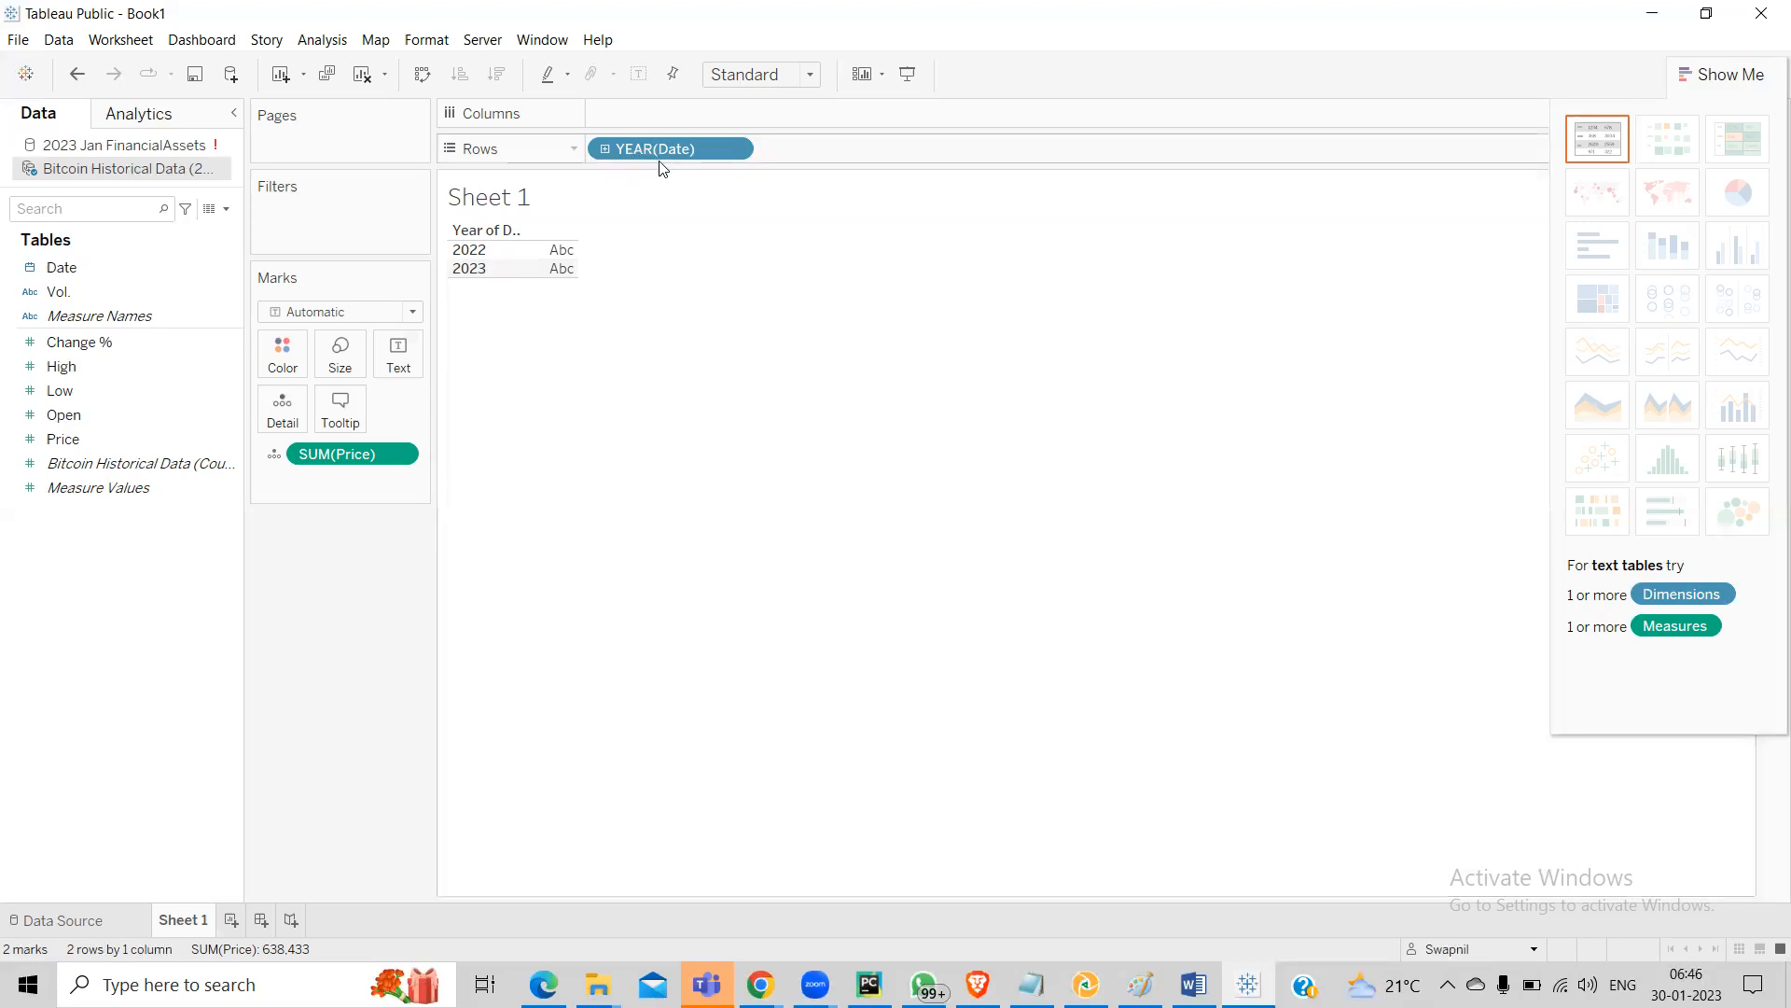
Move Date from Rows to Columns and set its level to the discrete Day
{"action": "left_click_drag", "start_coordinate": [663, 149], "coordinate": [670, 121]}
{"action": "left_click", "coordinate": [734, 113]}
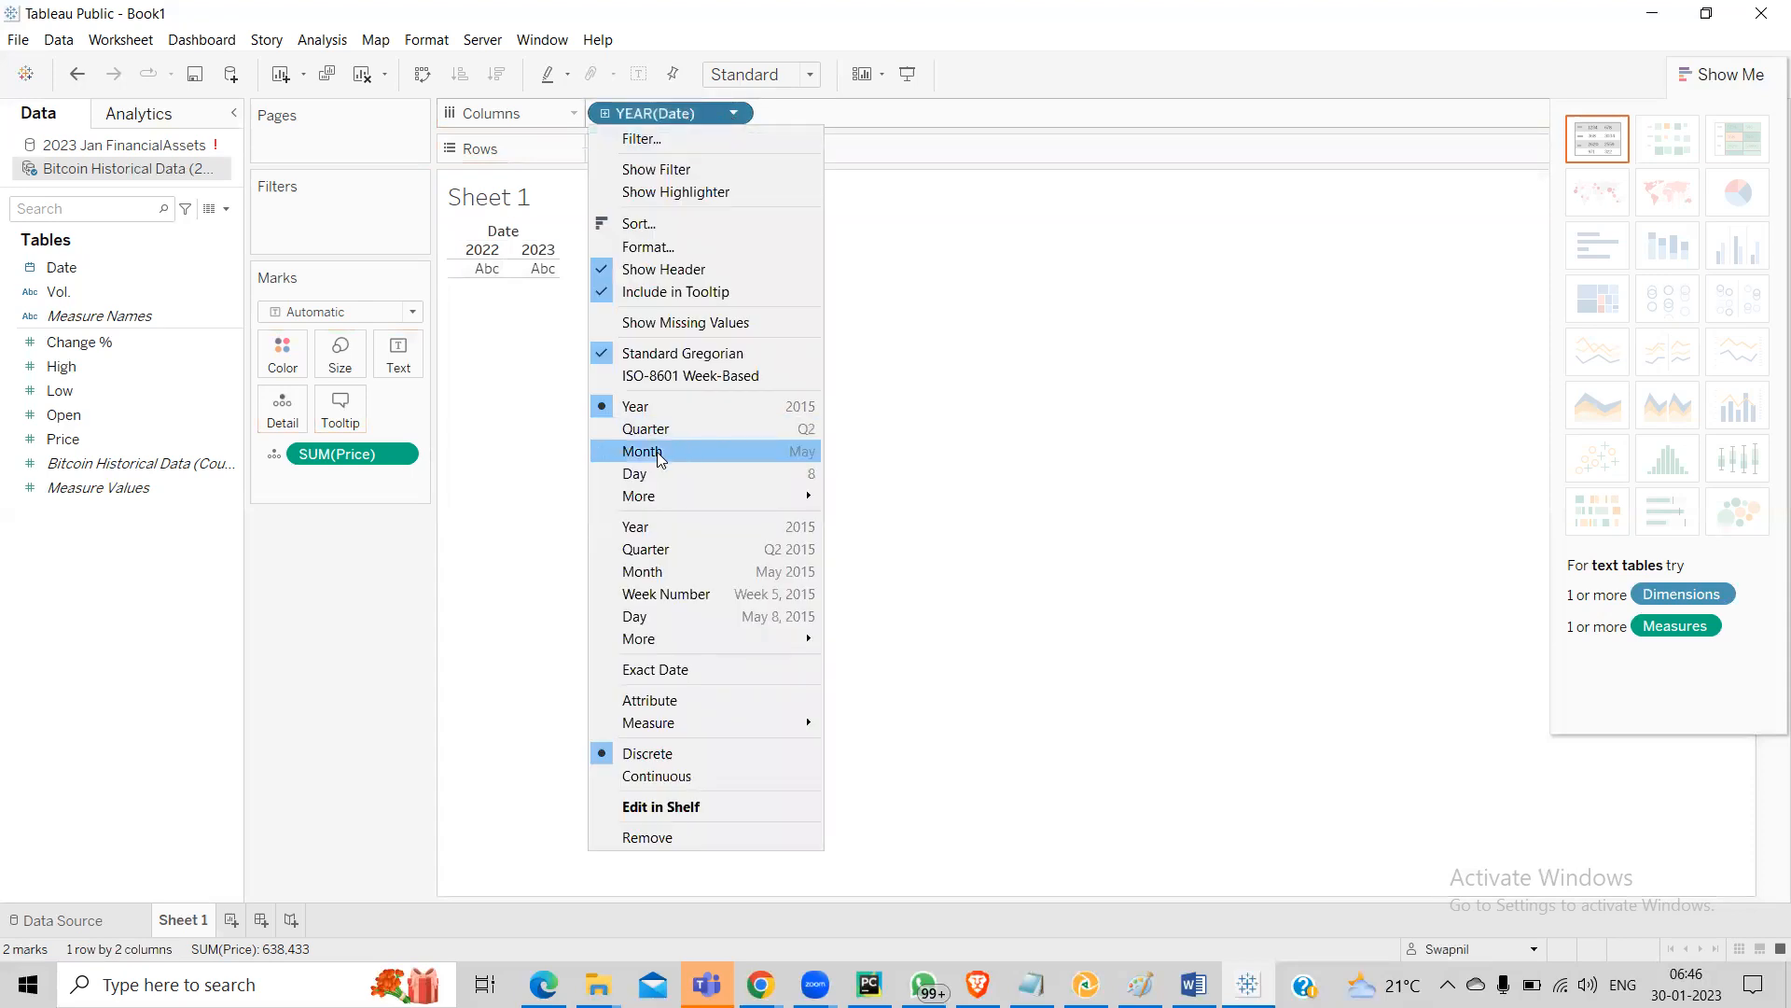
{"action": "left_click", "coordinate": [638, 477]}
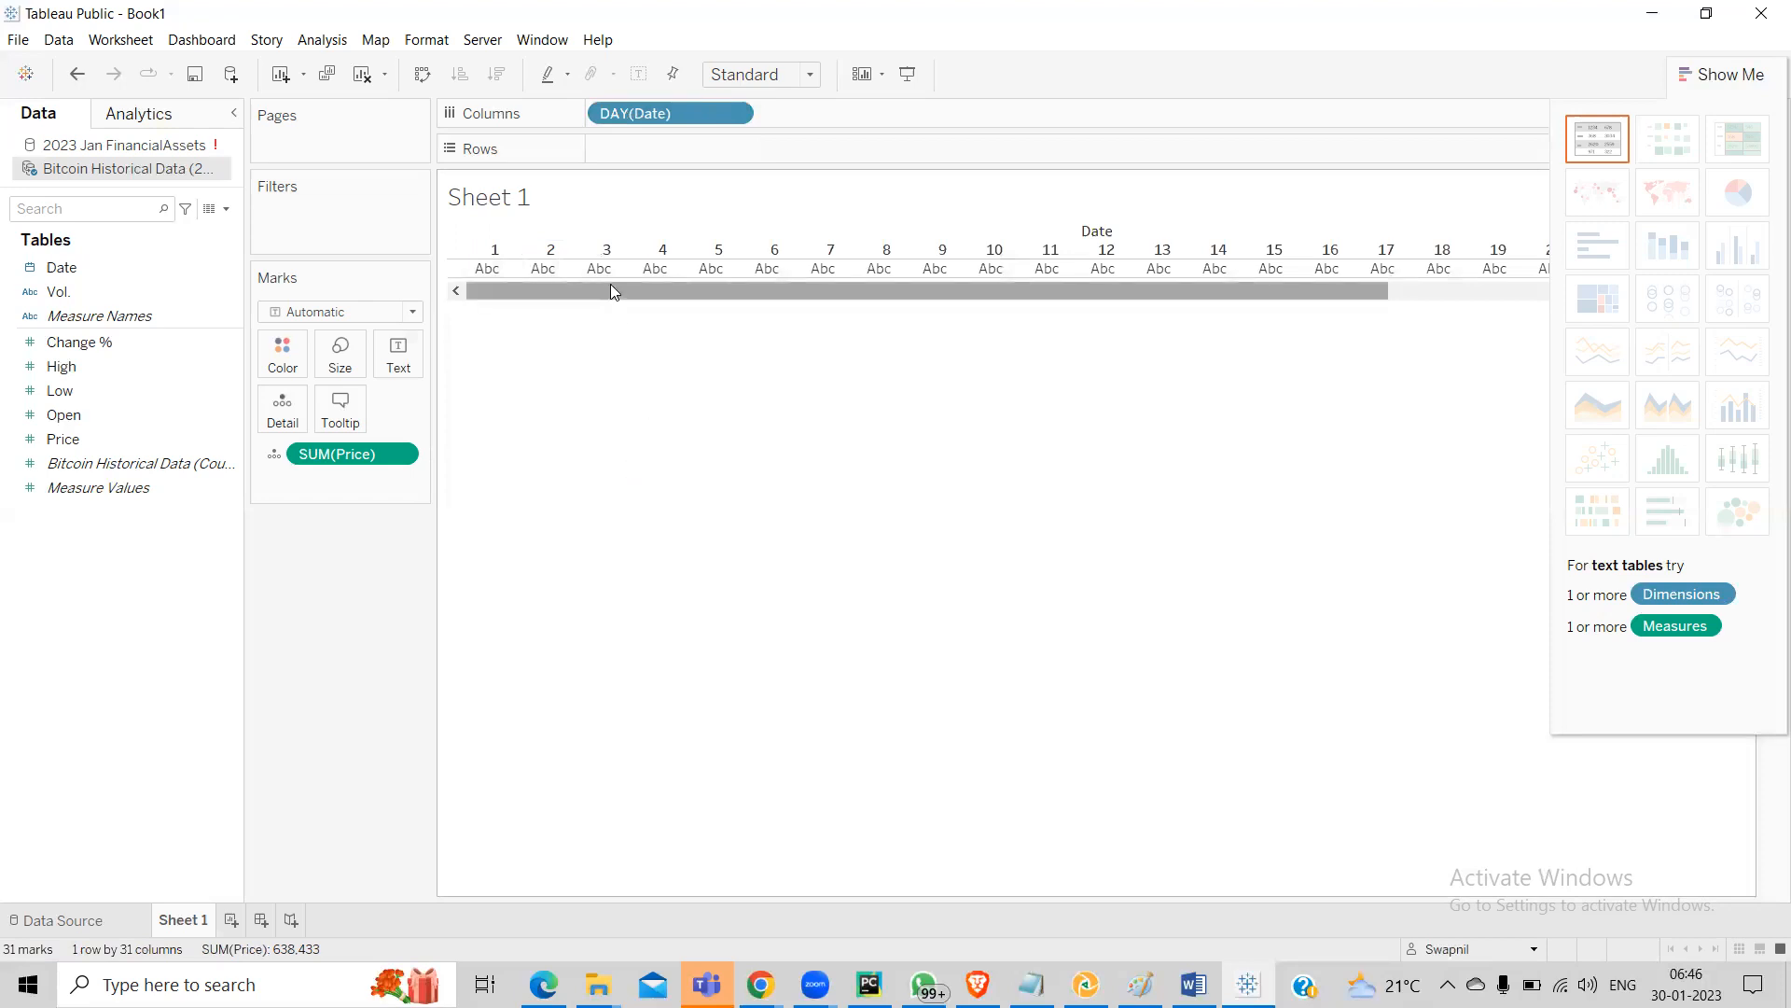
Add High to Rows as a sum and display the daily values as horizontal bars
{"action": "left_click_drag", "start_coordinate": [640, 285], "coordinate": [578, 286]}
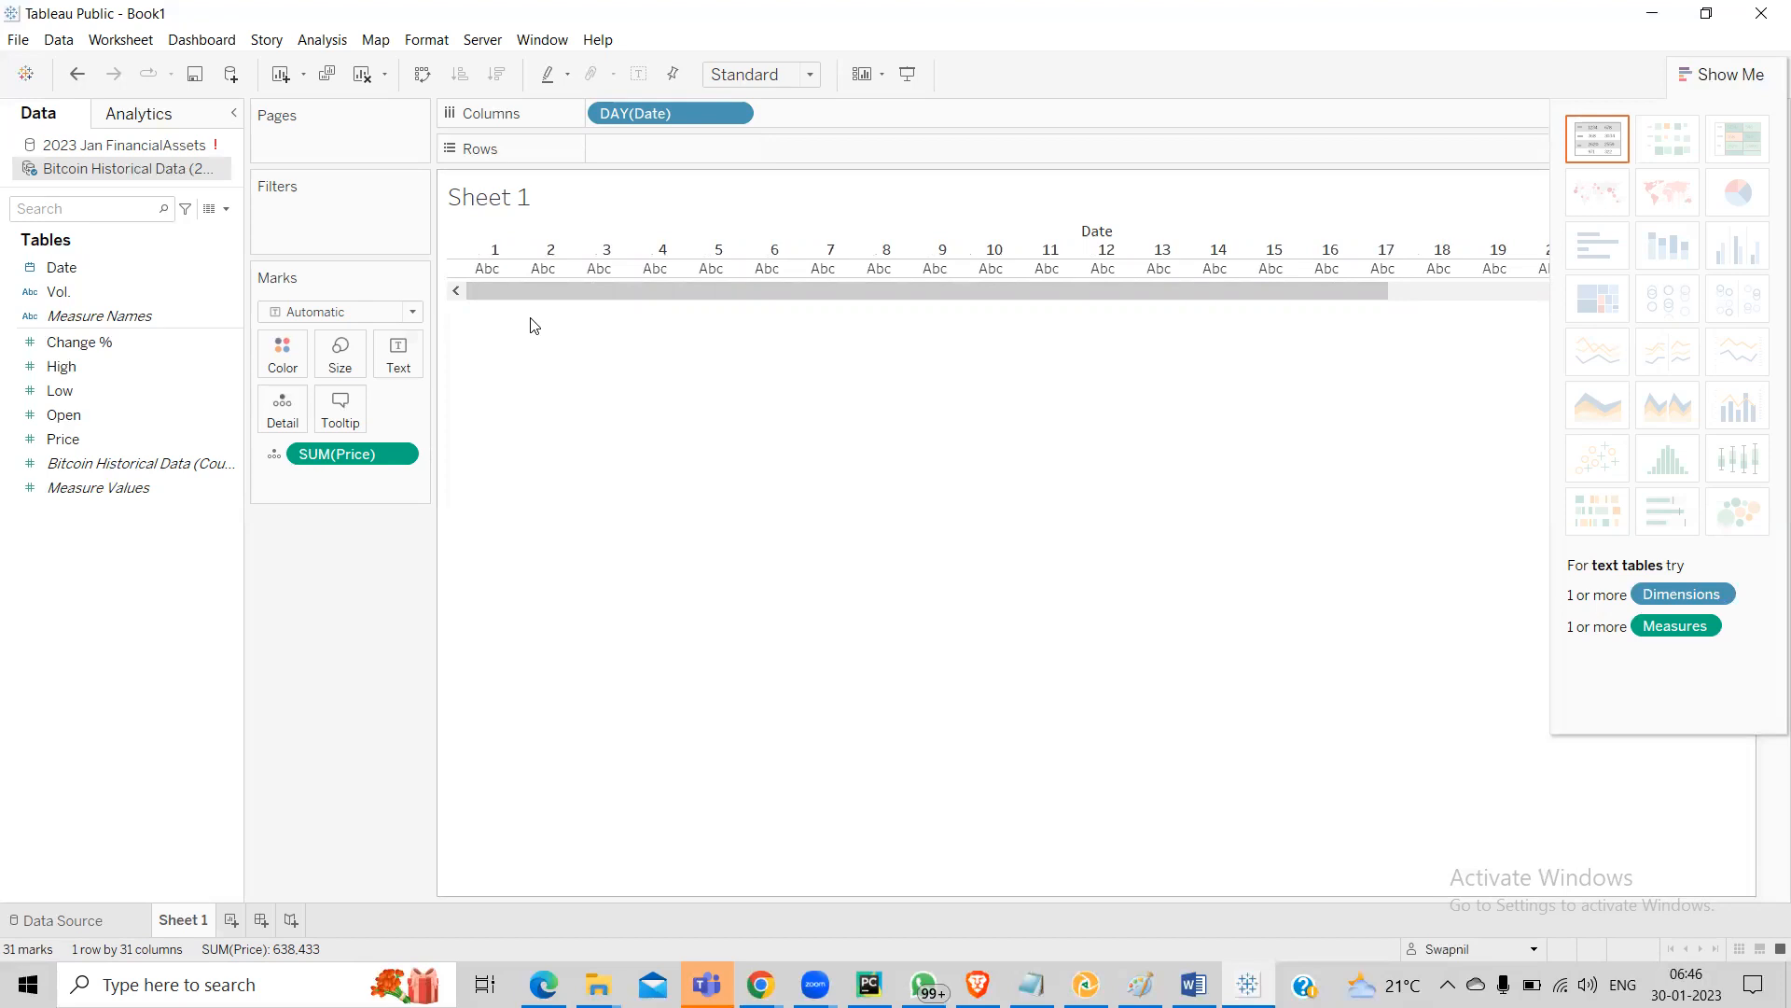
{"action": "left_click_drag", "start_coordinate": [57, 365], "coordinate": [606, 151]}
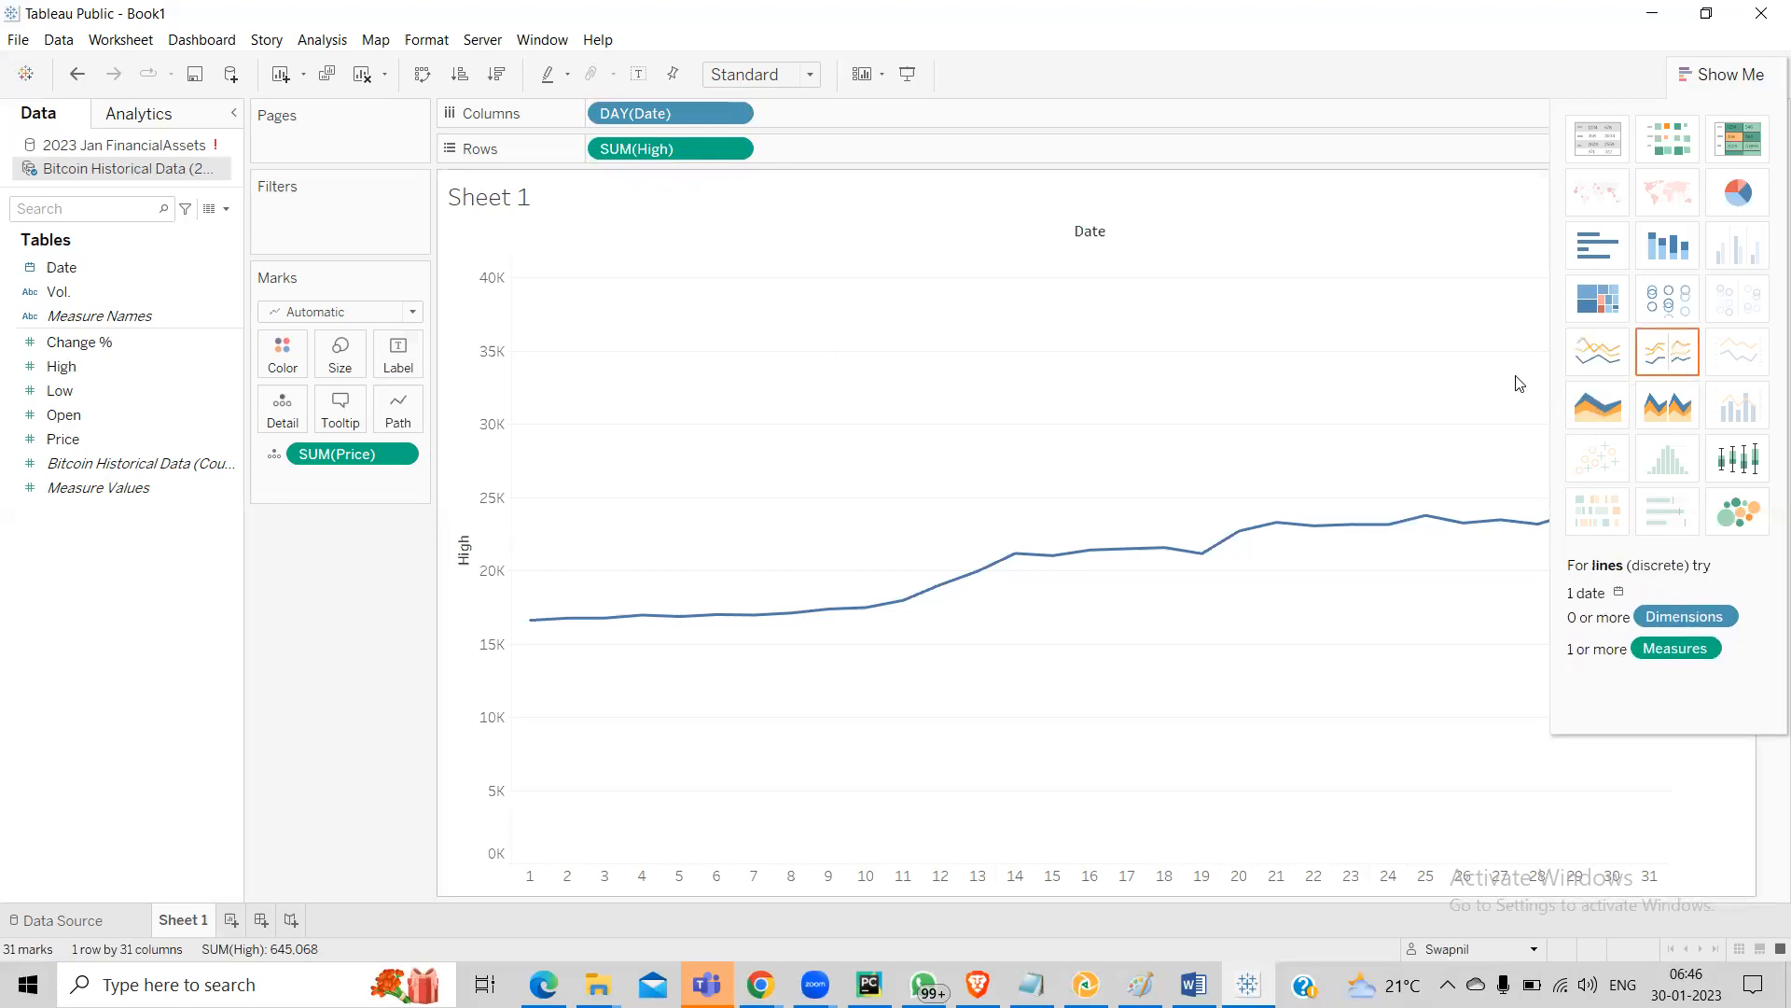
{"action": "left_click", "coordinate": [1606, 254]}
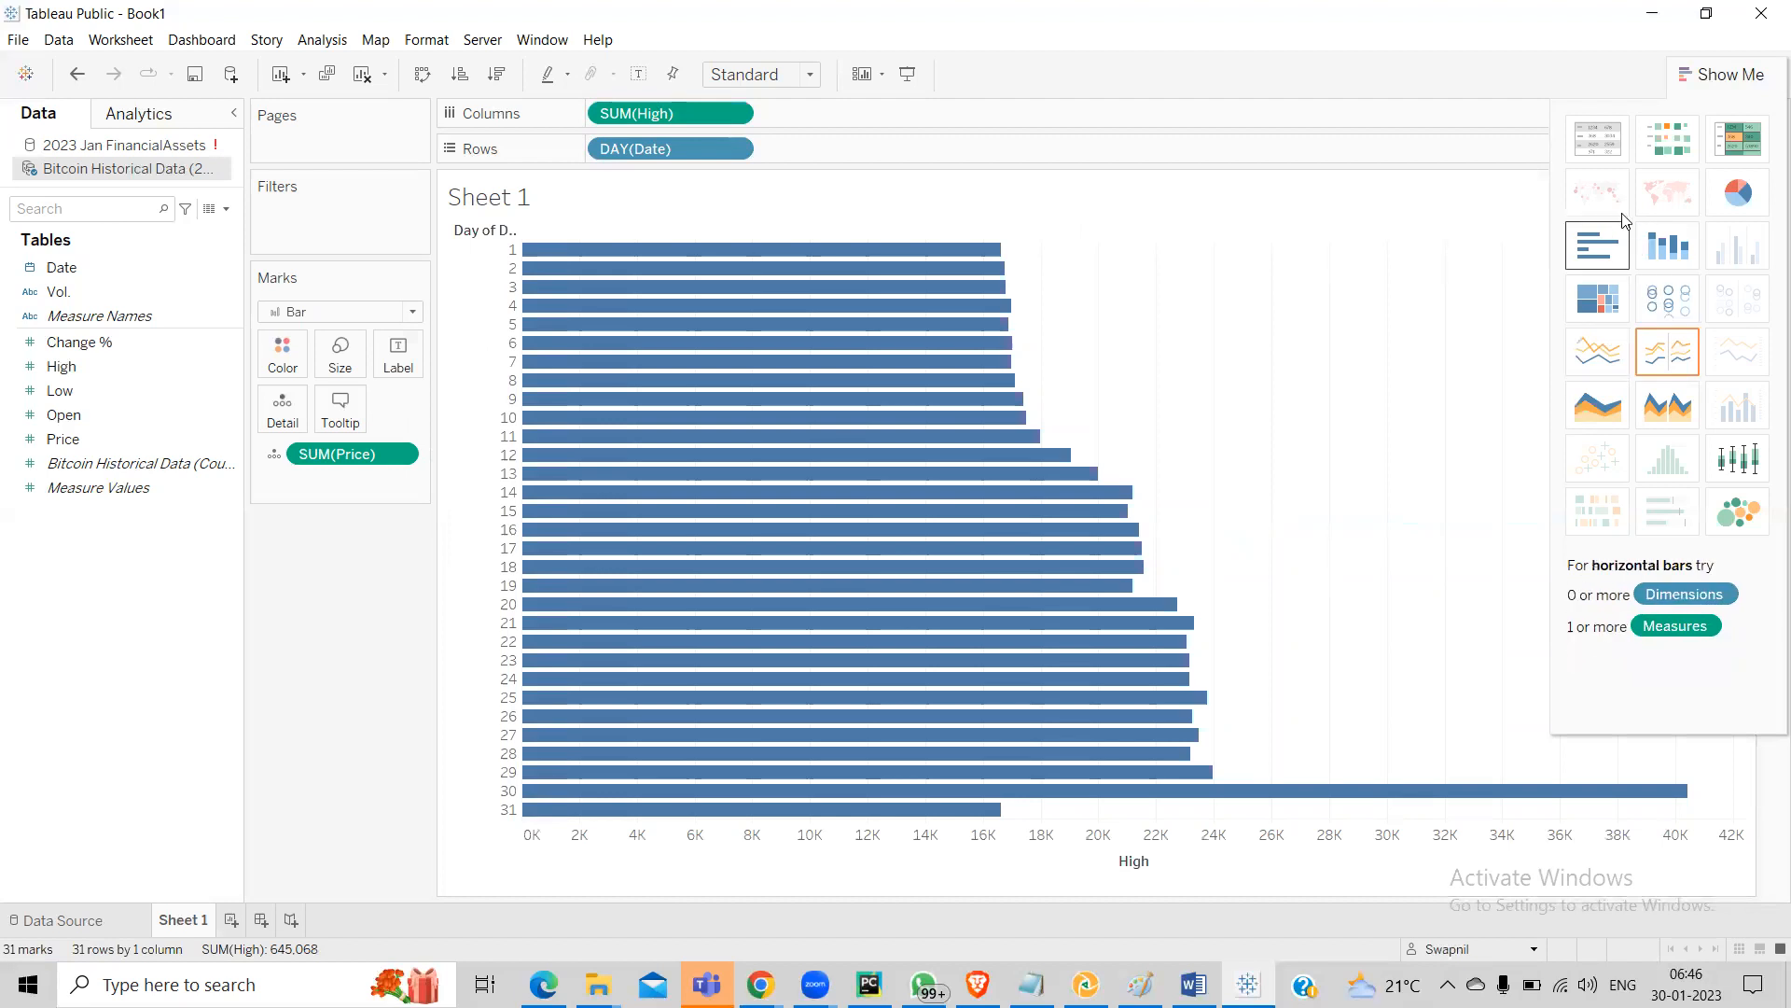
Change the High by day chart to continuous lines and hide the Show Me chart types
{"action": "left_click", "coordinate": [1605, 361]}
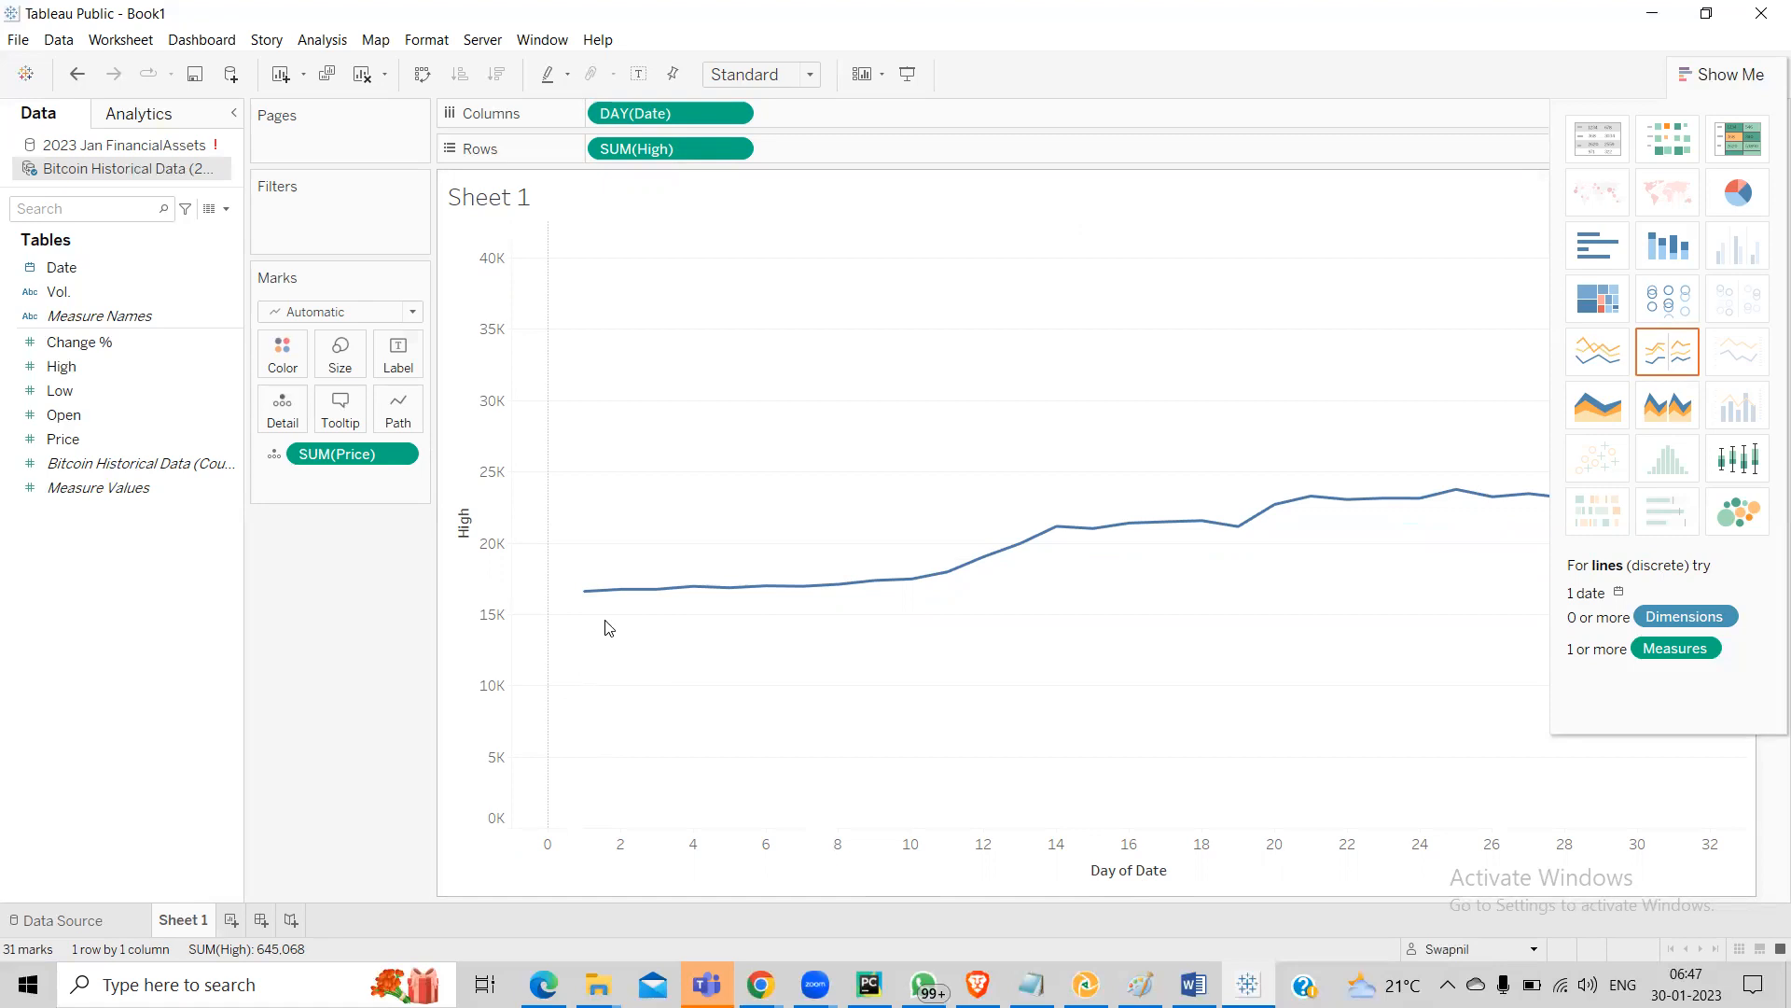
{"action": "mouse_move", "coordinate": [598, 603]}
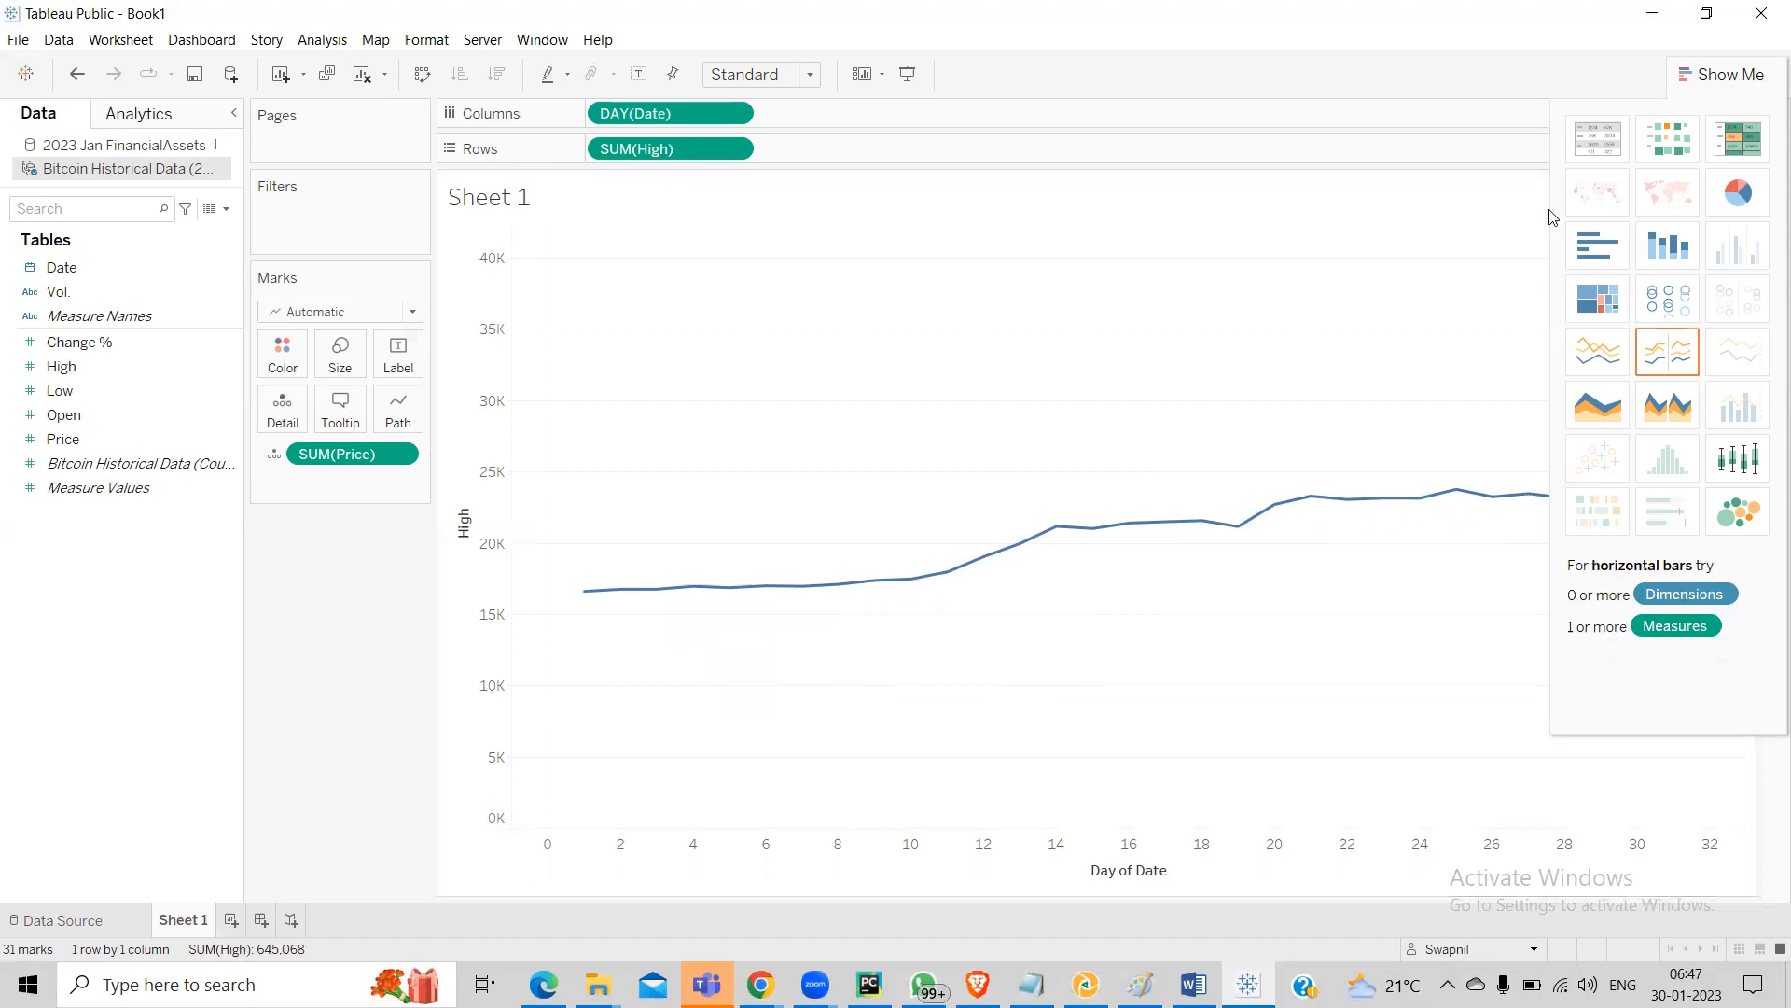
{"action": "left_click", "coordinate": [1713, 79]}
{"action": "mouse_move", "coordinate": [1677, 583]}
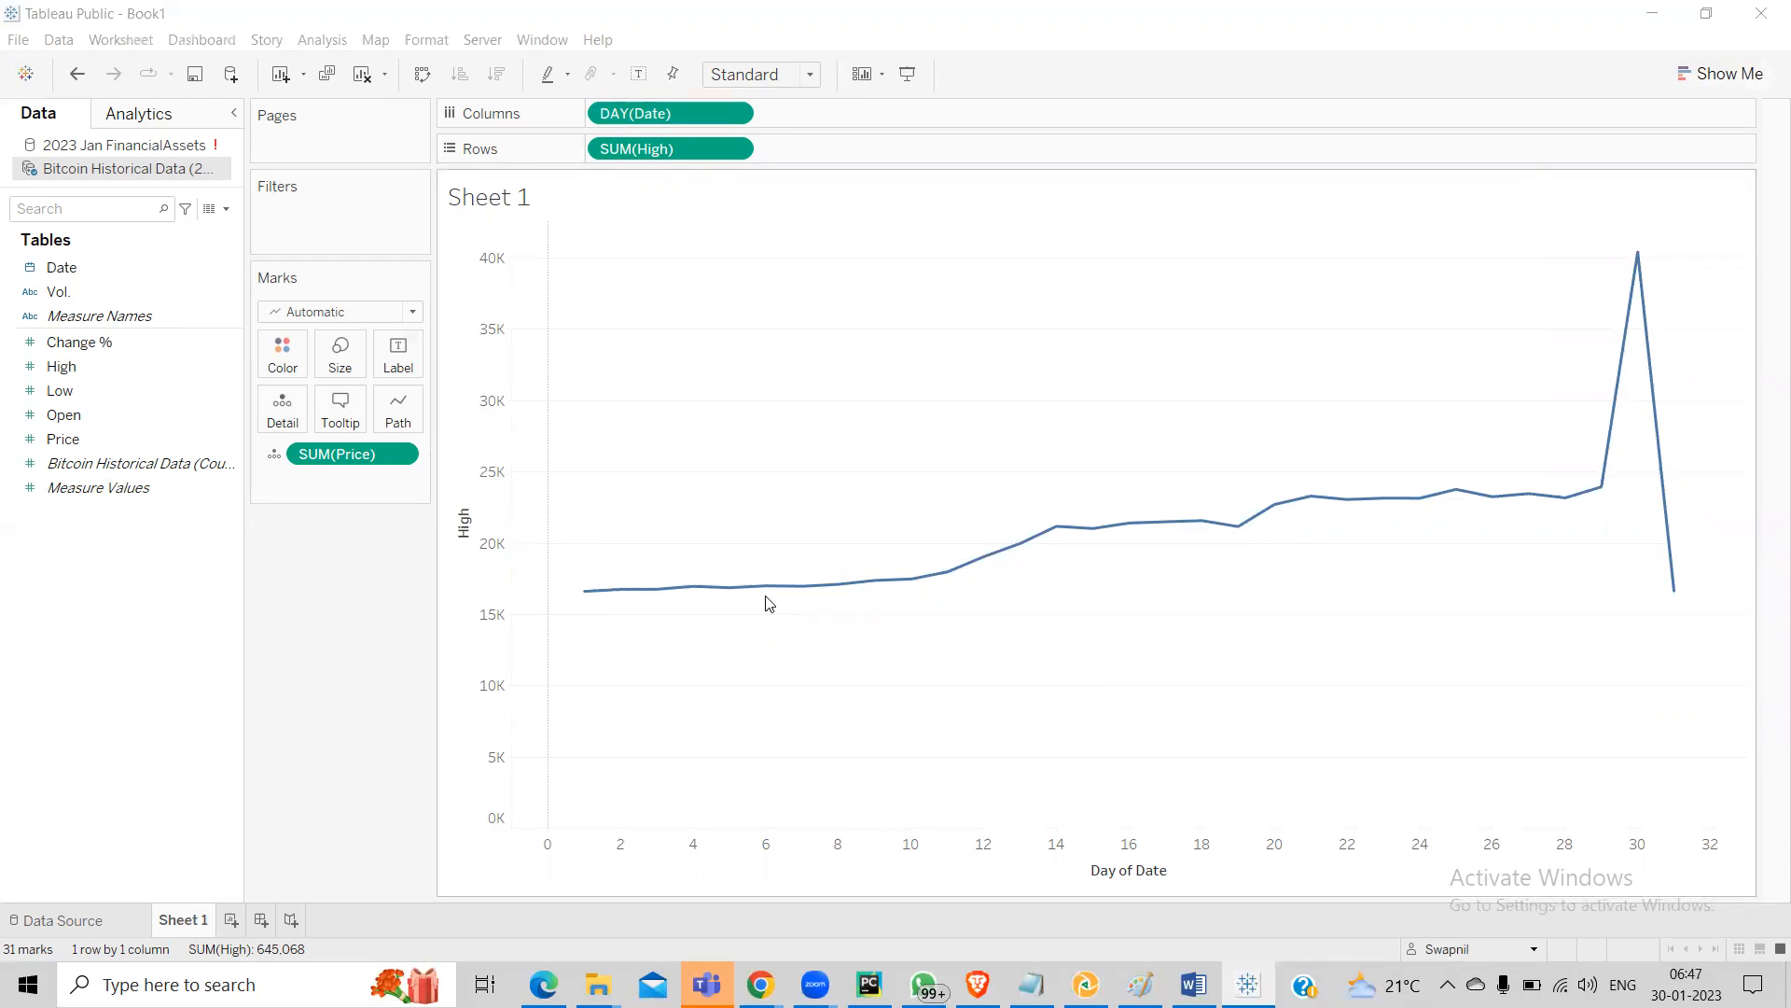
{"action": "mouse_move", "coordinate": [769, 604]}
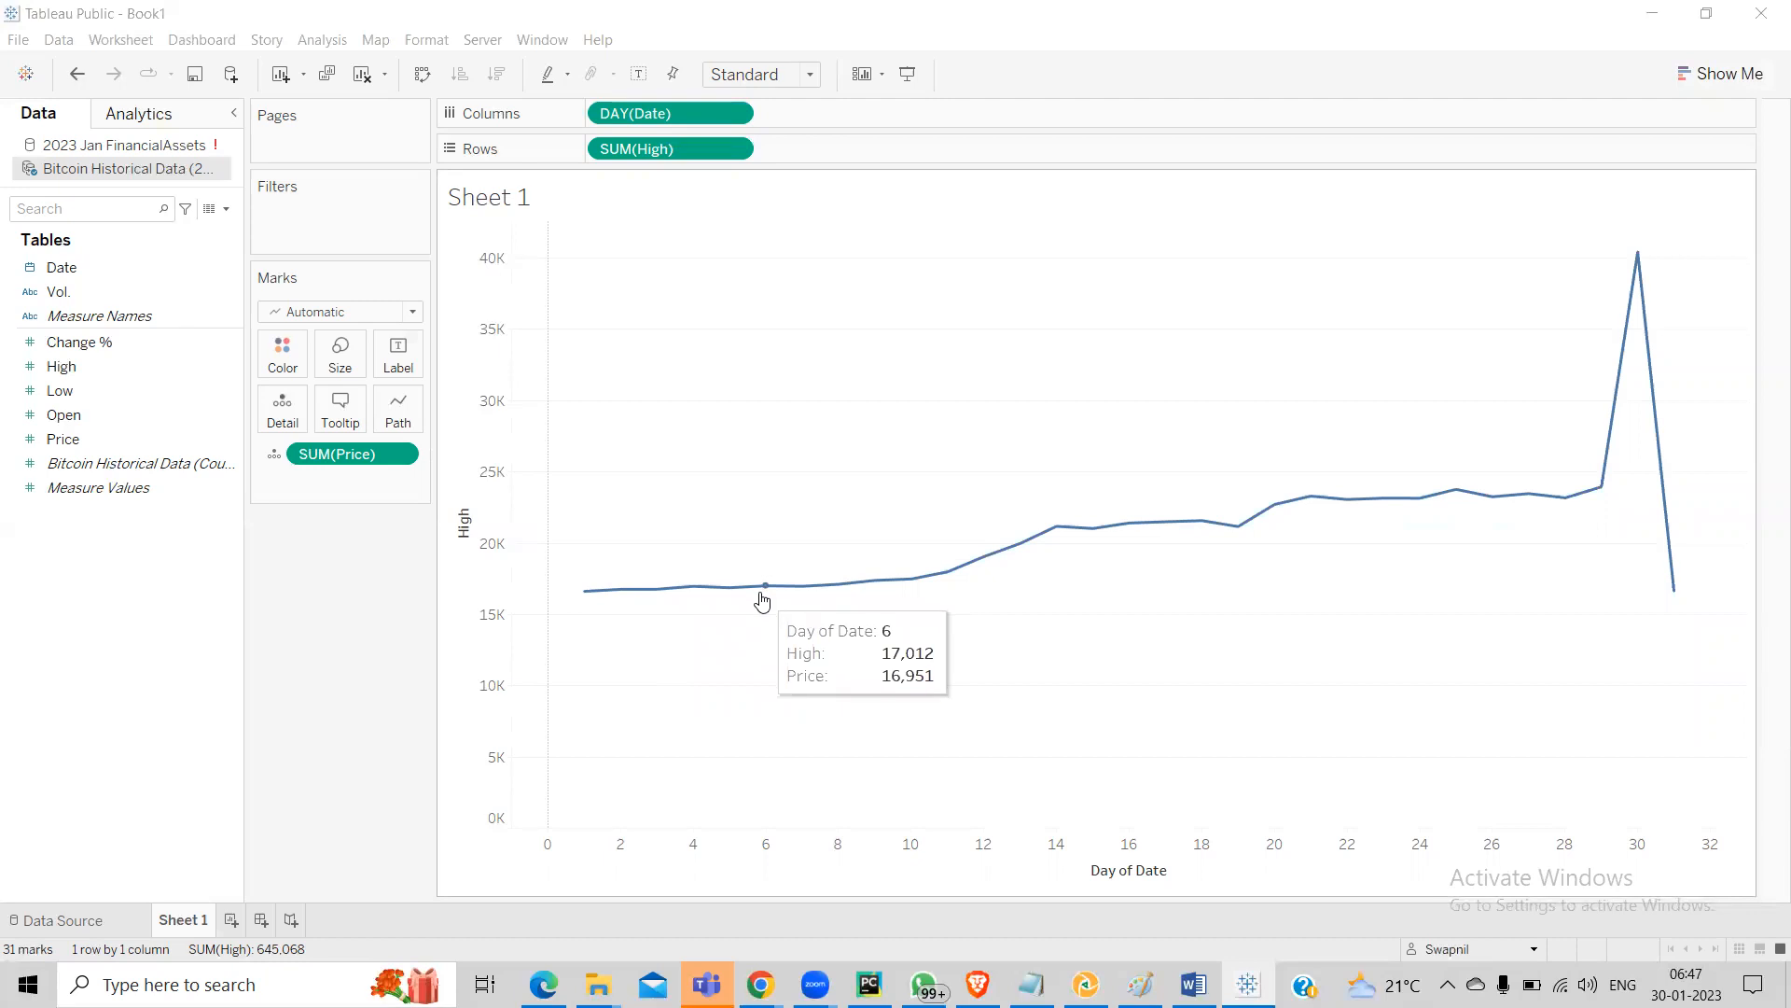